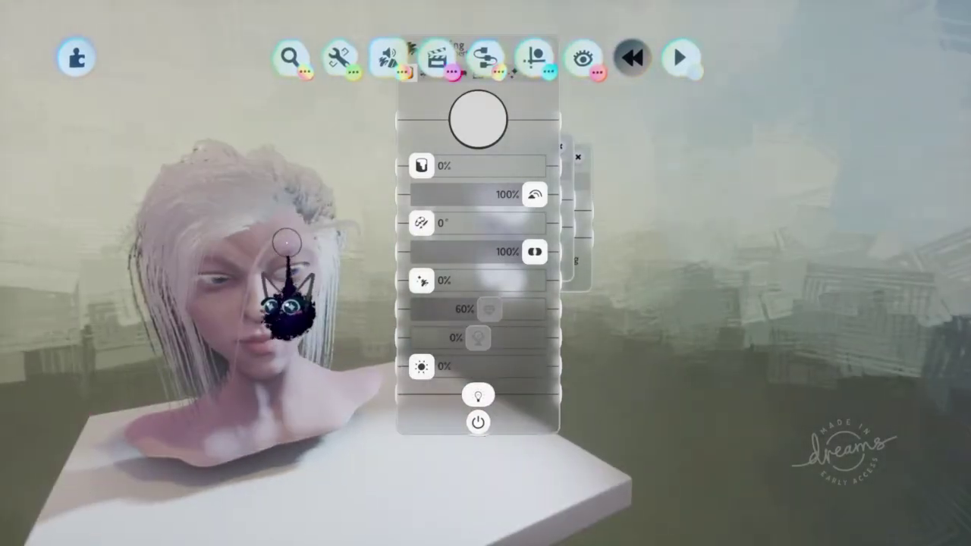
# Step: Move the Painting properties window clear of the face and set the fringe painting's positional duplicates amount to 25%
pyautogui.moveTo(286, 243); pyautogui.dragTo(282, 240, button='middle')
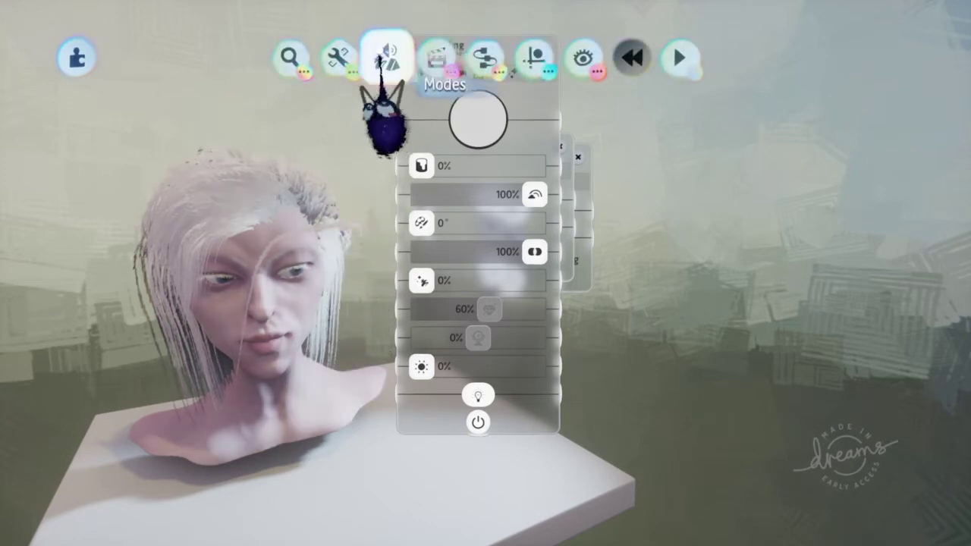
pyautogui.click(381, 67)
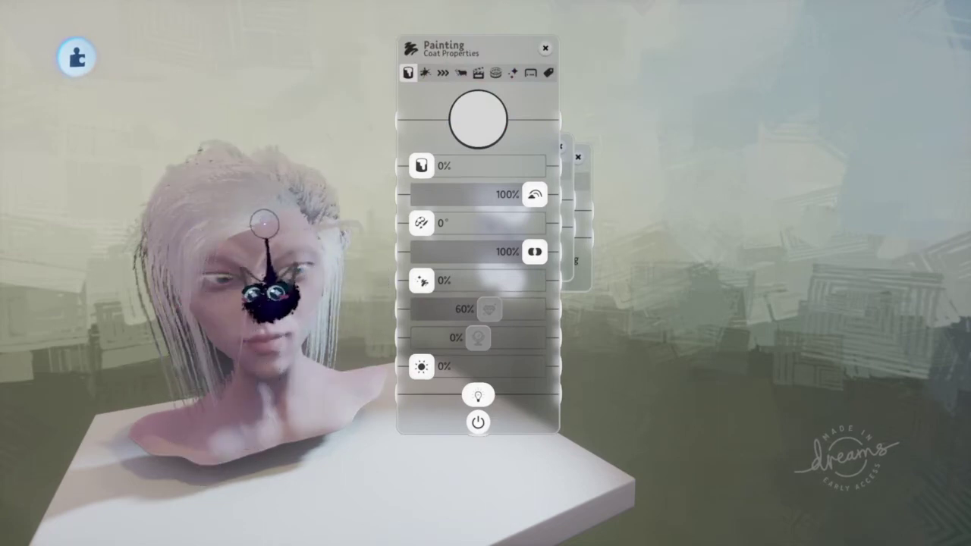
pyautogui.moveTo(475, 57); pyautogui.dragTo(588, 108)
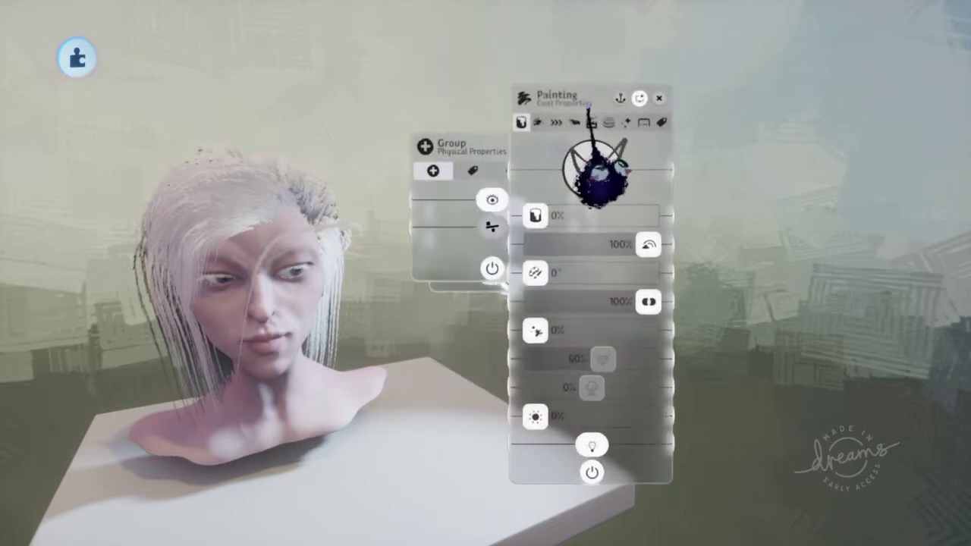
pyautogui.click(574, 122)
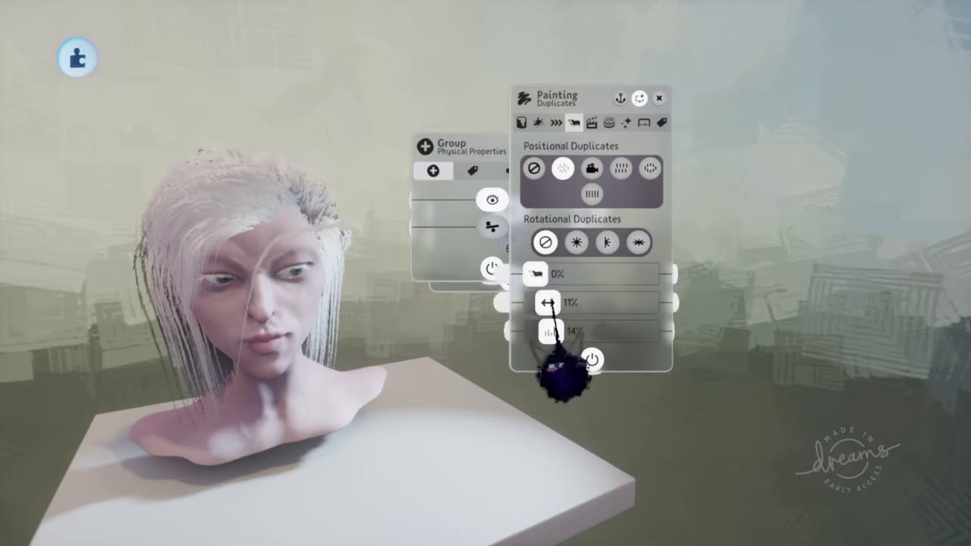
pyautogui.moveTo(534, 275); pyautogui.dragTo(560, 276)
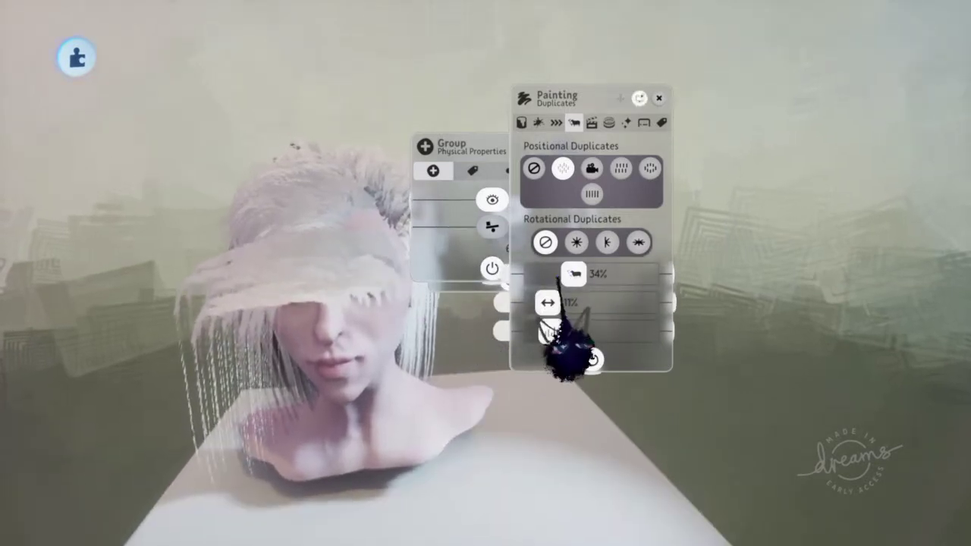
pyautogui.moveTo(574, 273); pyautogui.dragTo(529, 222)
pyautogui.click(590, 123)
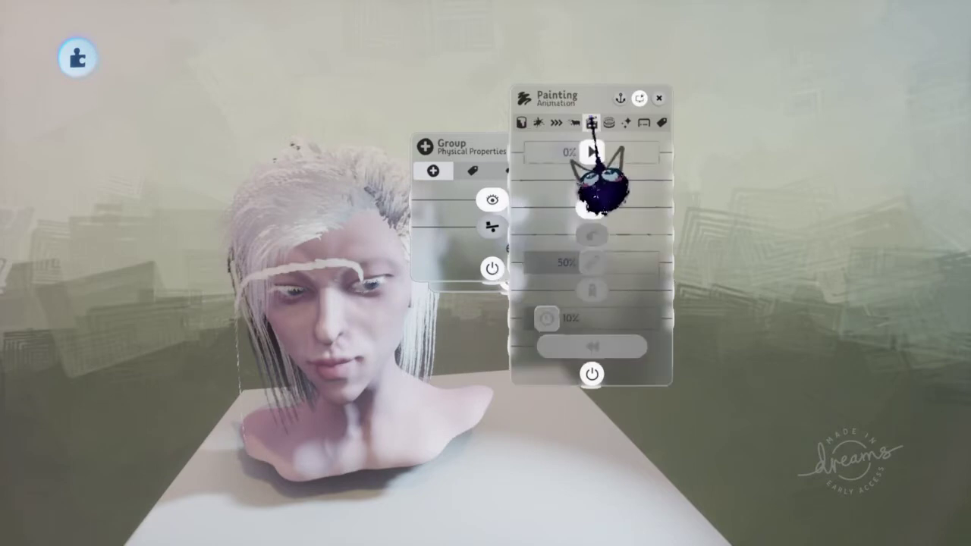
pyautogui.click(574, 123)
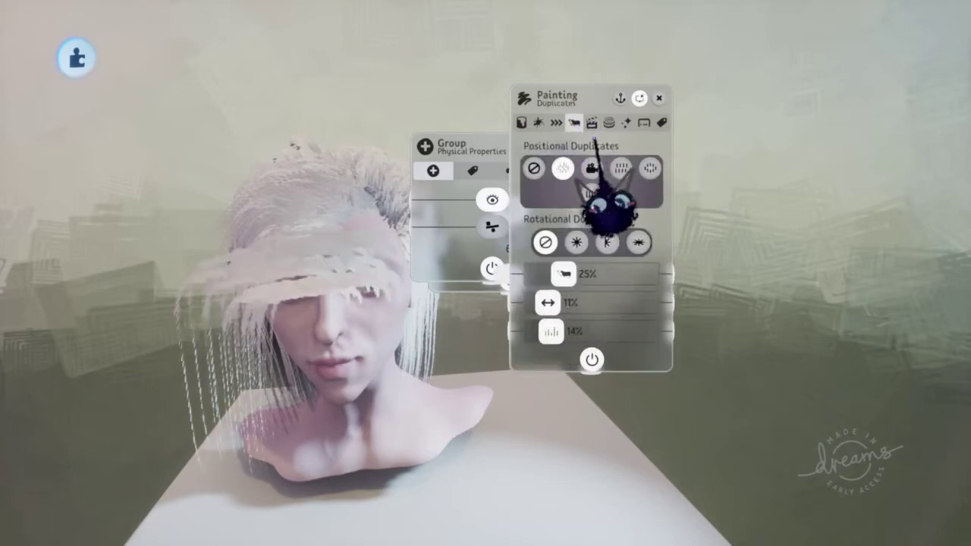
# Step: Try 0% gravity on the fringe painting in its physical properties and restore it to 1,000%
pyautogui.click(591, 122)
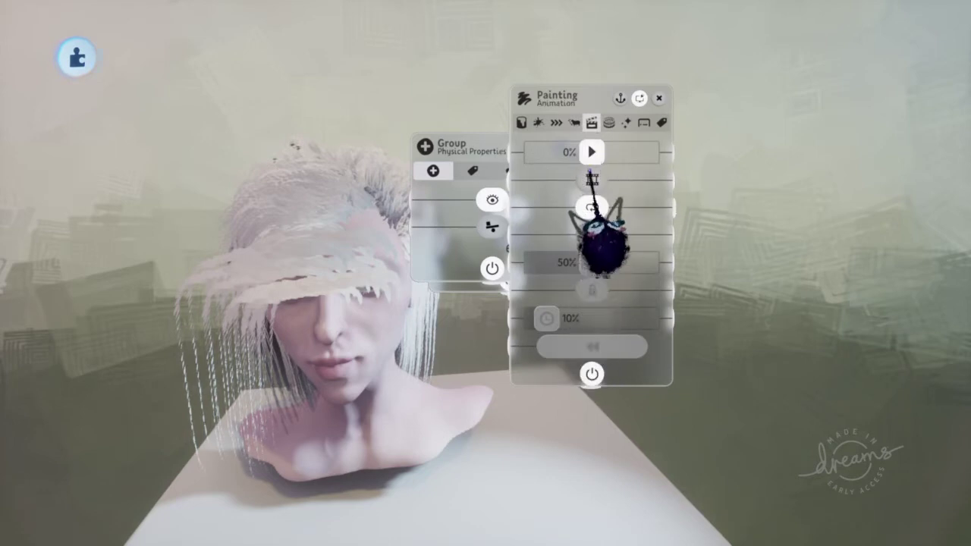
pyautogui.click(609, 122)
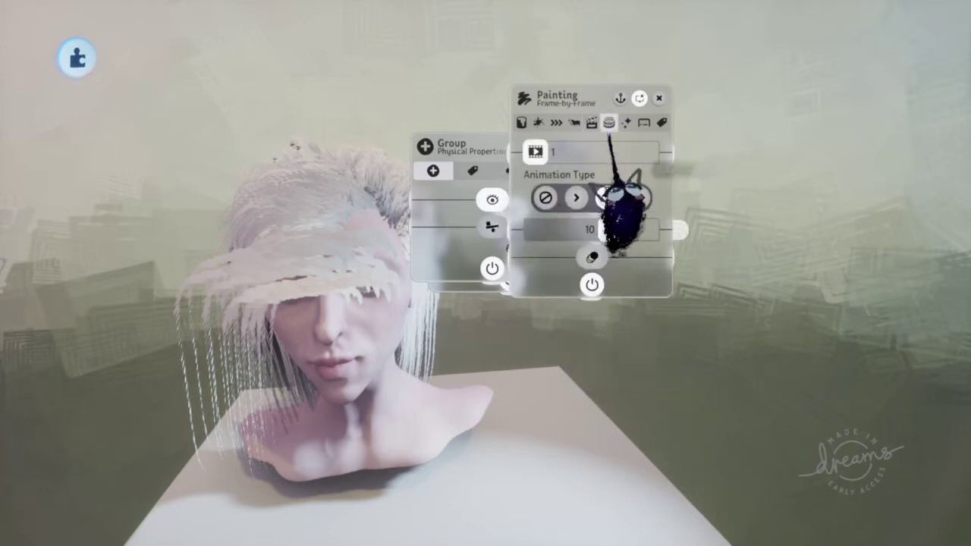
pyautogui.click(626, 123)
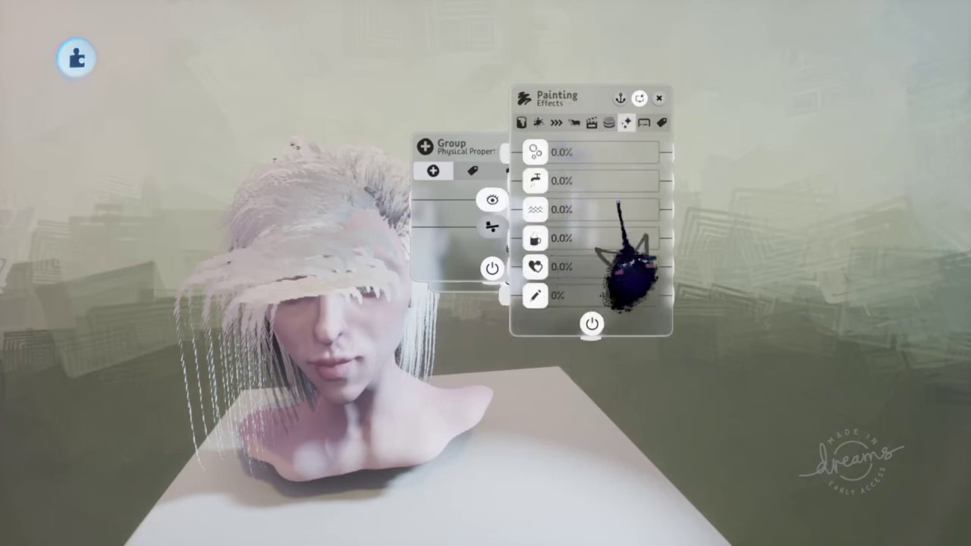
pyautogui.click(643, 123)
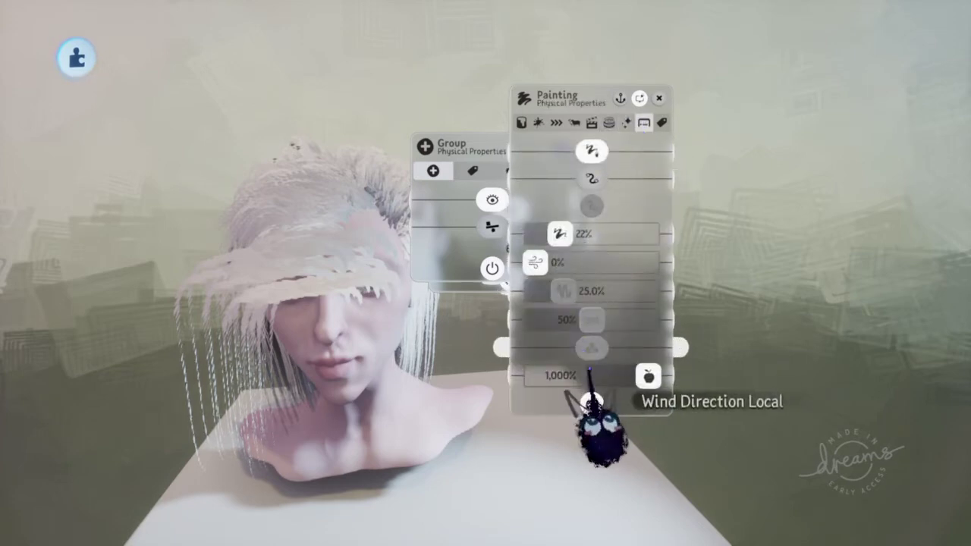
pyautogui.moveTo(644, 408); pyautogui.dragTo(337, 455)
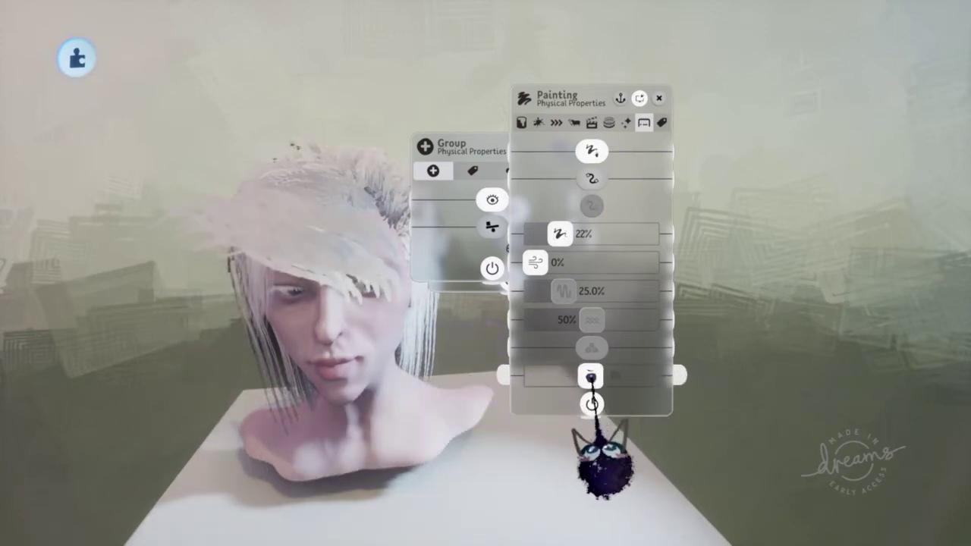
pyautogui.moveTo(592, 460); pyautogui.dragTo(806, 455)
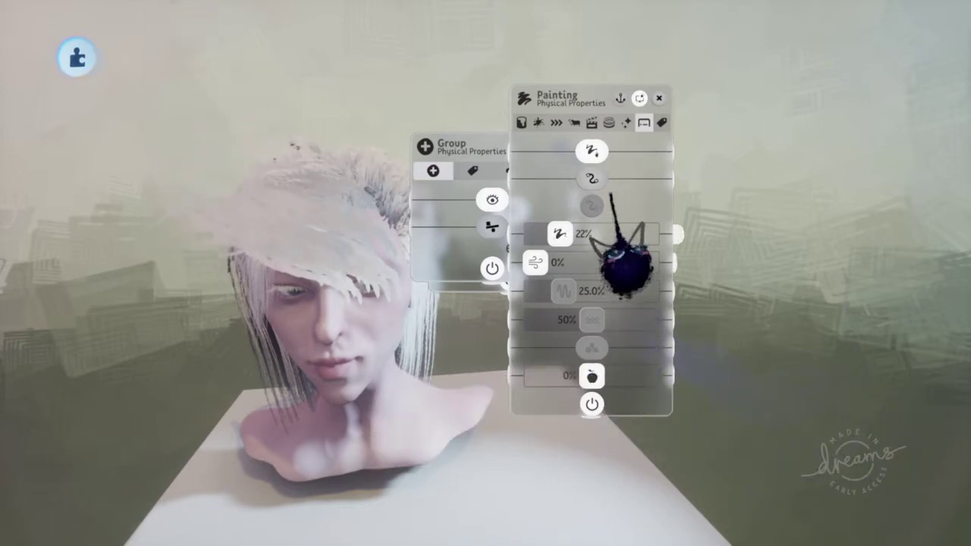
pyautogui.moveTo(591, 375); pyautogui.dragTo(962, 419)
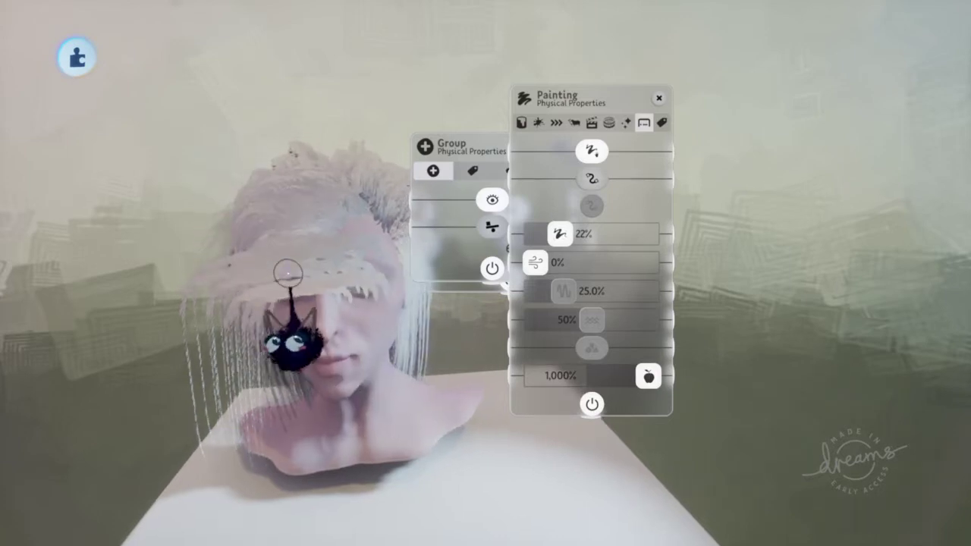
# Step: Review the painting's coat and fleck properties and close the Painting and Group property windows
pyautogui.moveTo(288, 273); pyautogui.dragTo(294, 285, button='middle')
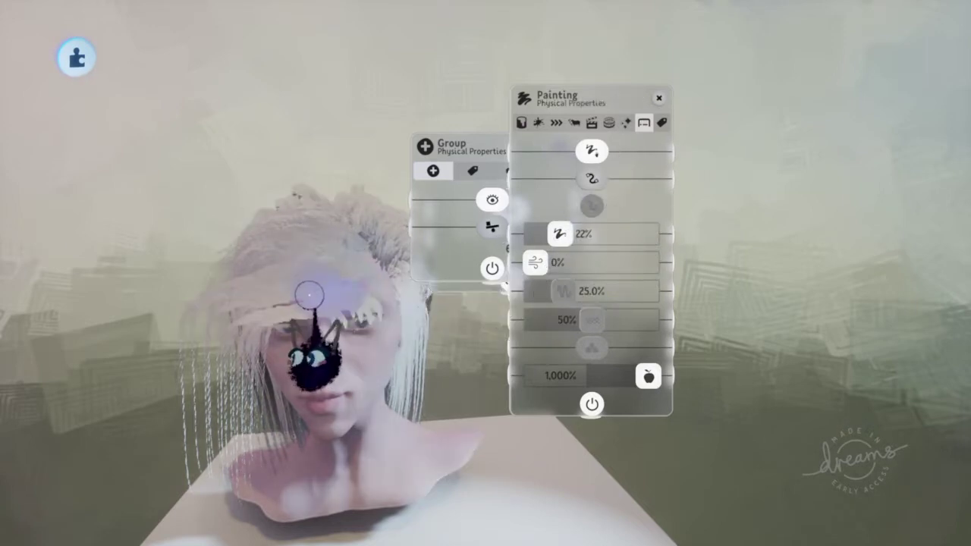
pyautogui.click(522, 123)
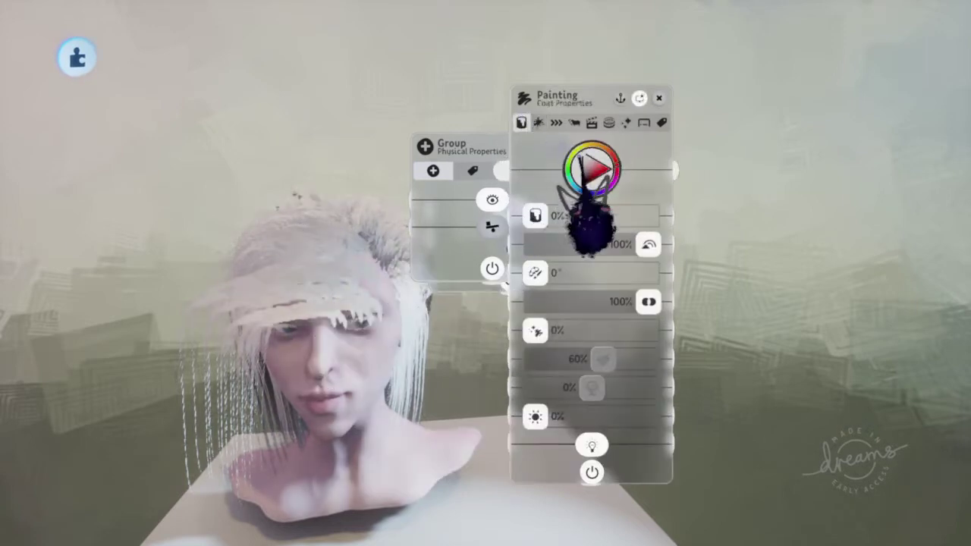
pyautogui.moveTo(385, 111)
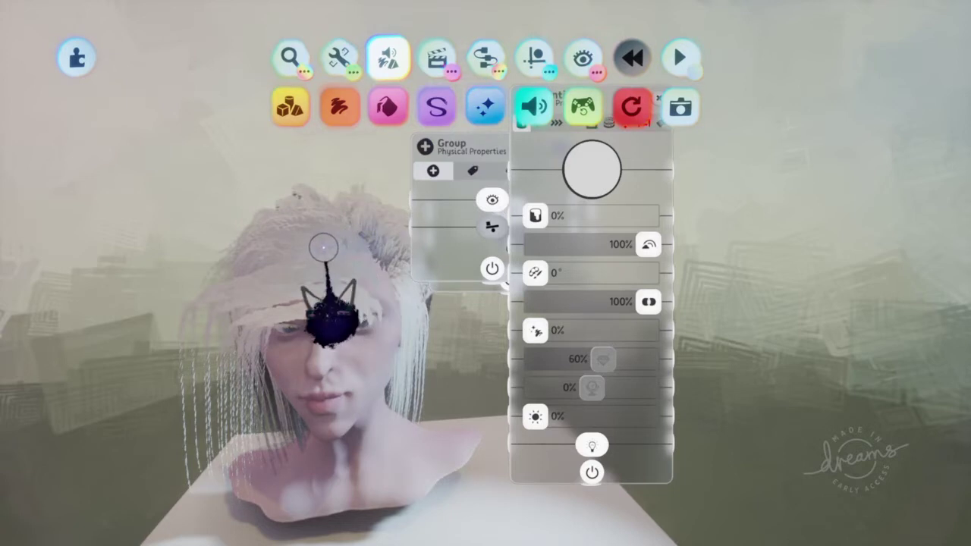
pyautogui.press('square')
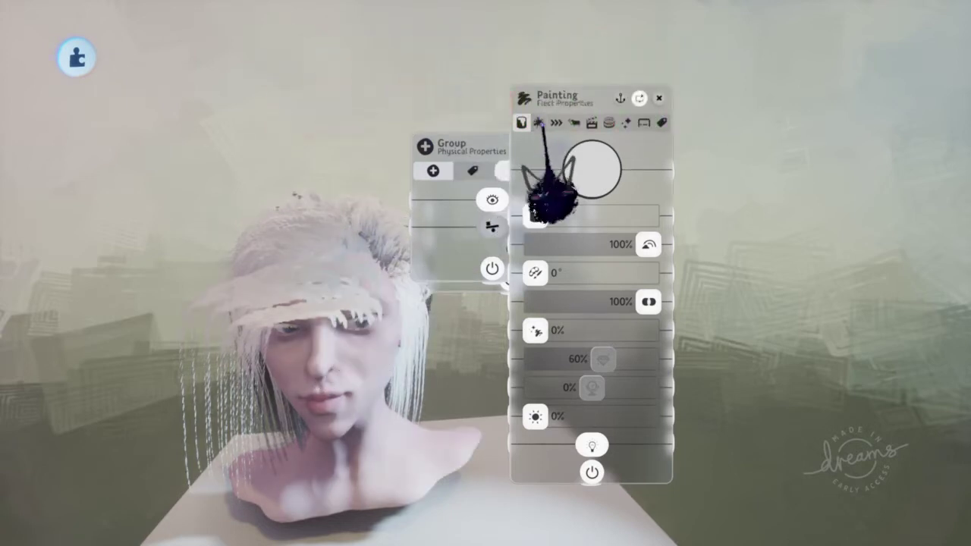
pyautogui.click(538, 122)
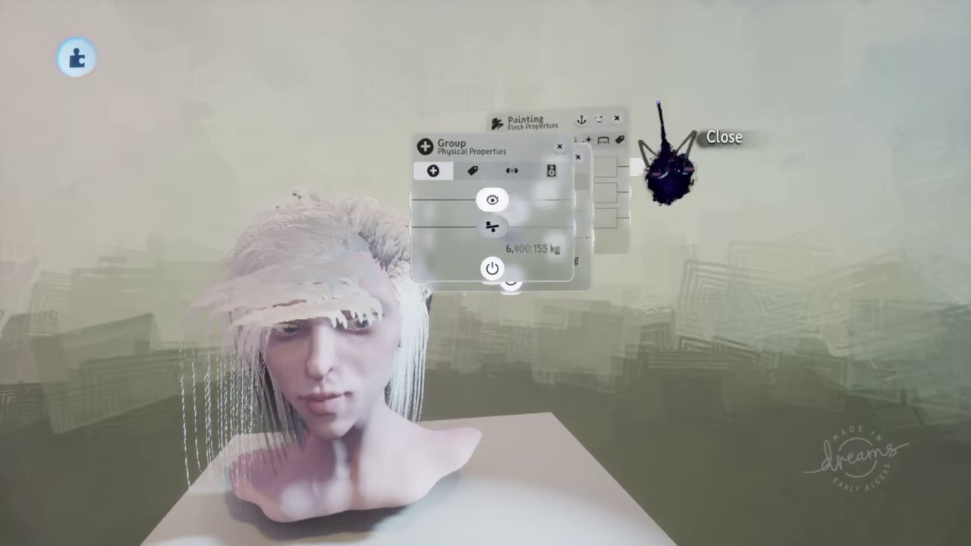
pyautogui.click(658, 99)
pyautogui.click(560, 145)
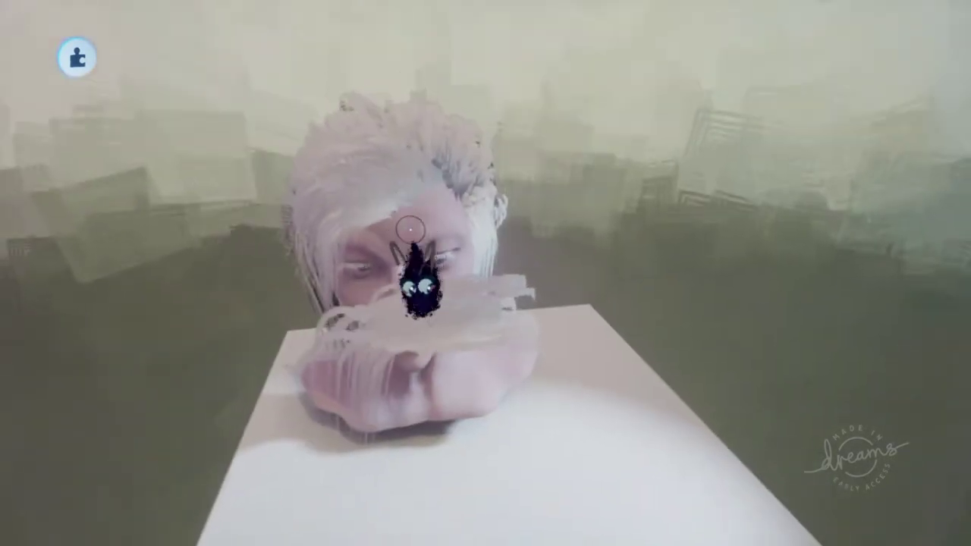
# Step: Try deleting and moving the loose hair painting in front of the face, and undo the changes
pyautogui.press('Delete')
pyautogui.hotkey('ctrl', 'z')
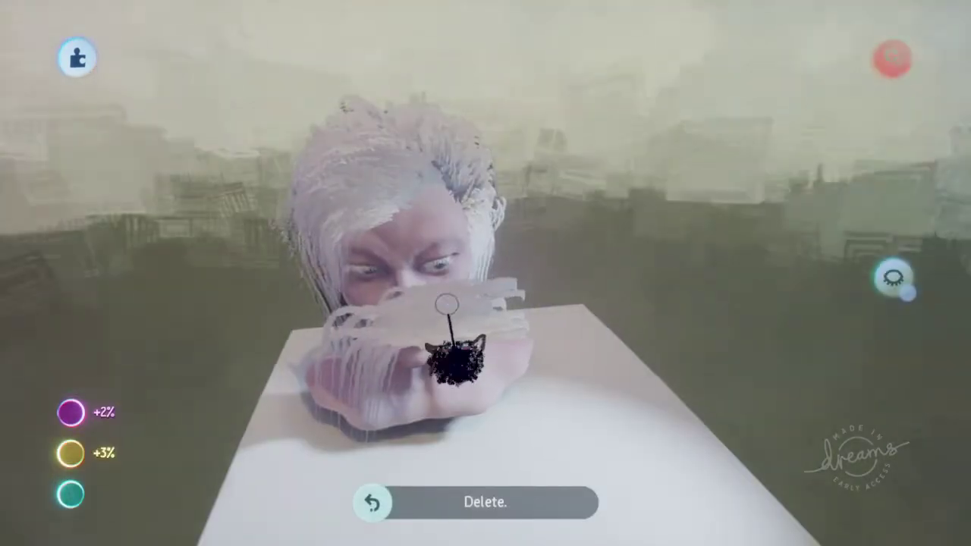
pyautogui.hotkey('ctrl', 'z')
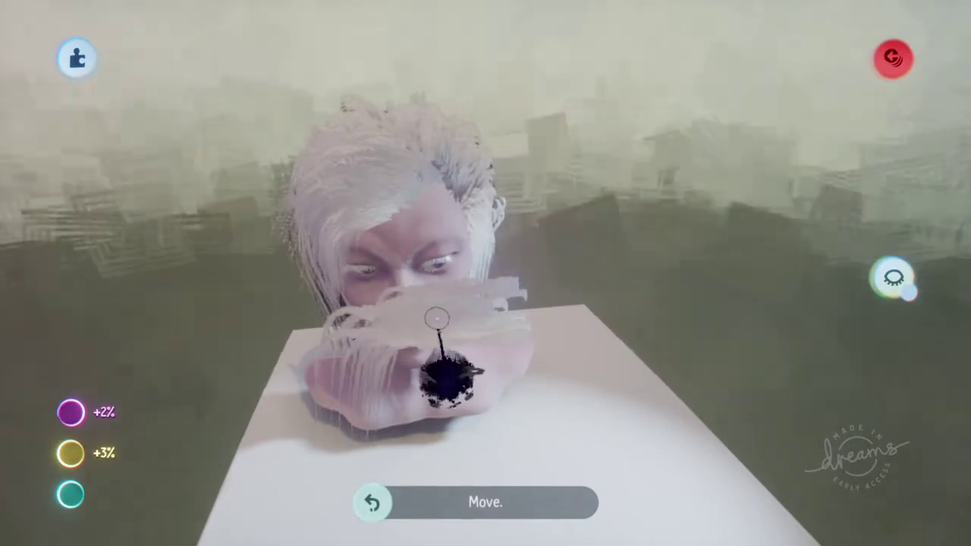
pyautogui.moveTo(430, 319); pyautogui.dragTo(505, 270)
pyautogui.hotkey('ctrl', 'z')
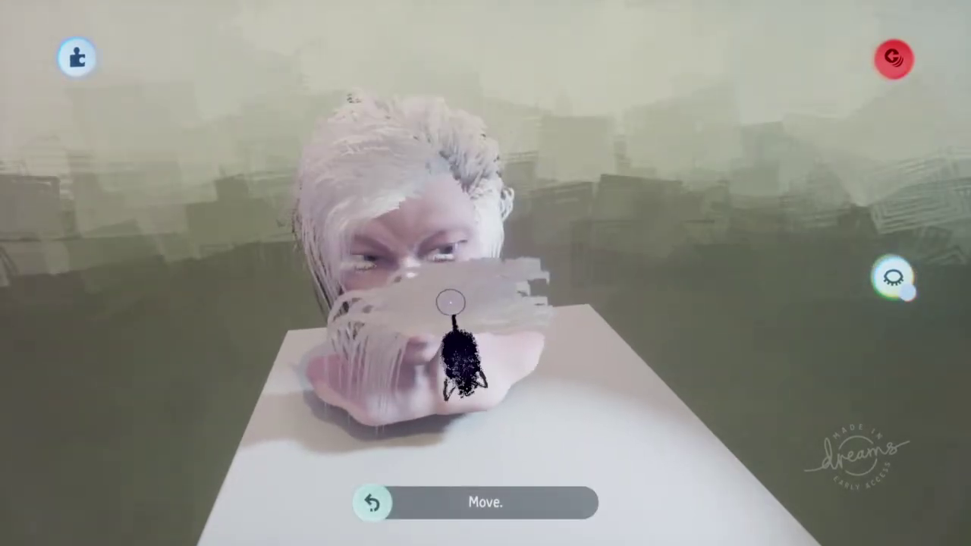
# Step: Move the loose hair painting off the face and place it well to the right of the bust
pyautogui.moveTo(451, 303); pyautogui.dragTo(647, 313)
pyautogui.scroll(3, 419, 242)
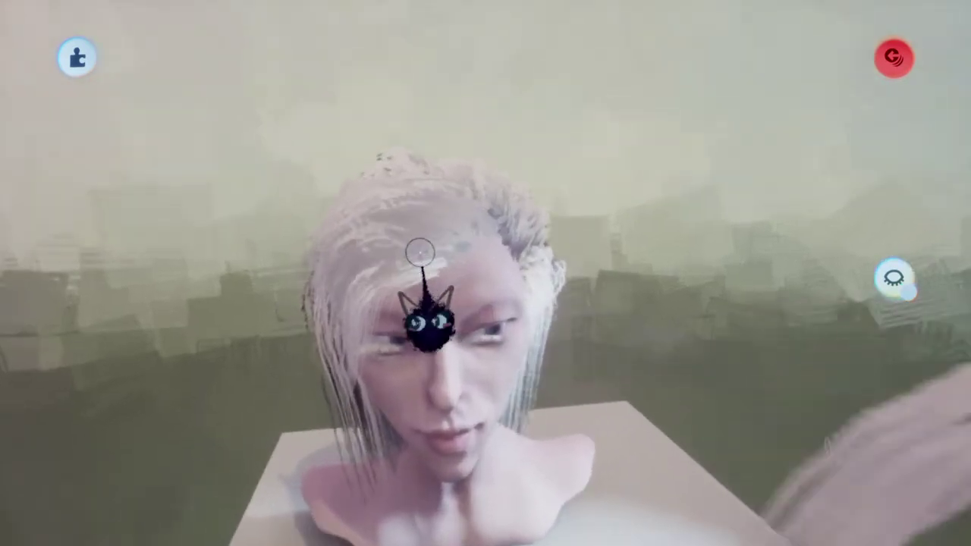
pyautogui.moveTo(418, 266)
pyautogui.mouseDown(button='middle')
pyautogui.moveTo(433, 351)
pyautogui.moveTo(422, 319)
pyautogui.mouseUp(button='middle')
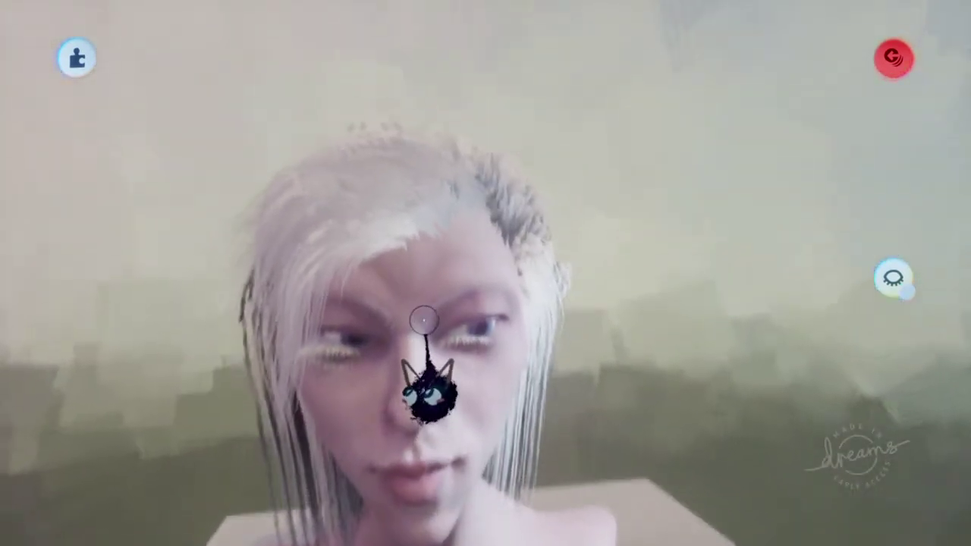
pyautogui.moveTo(455, 429); pyautogui.dragTo(422, 328, button='middle')
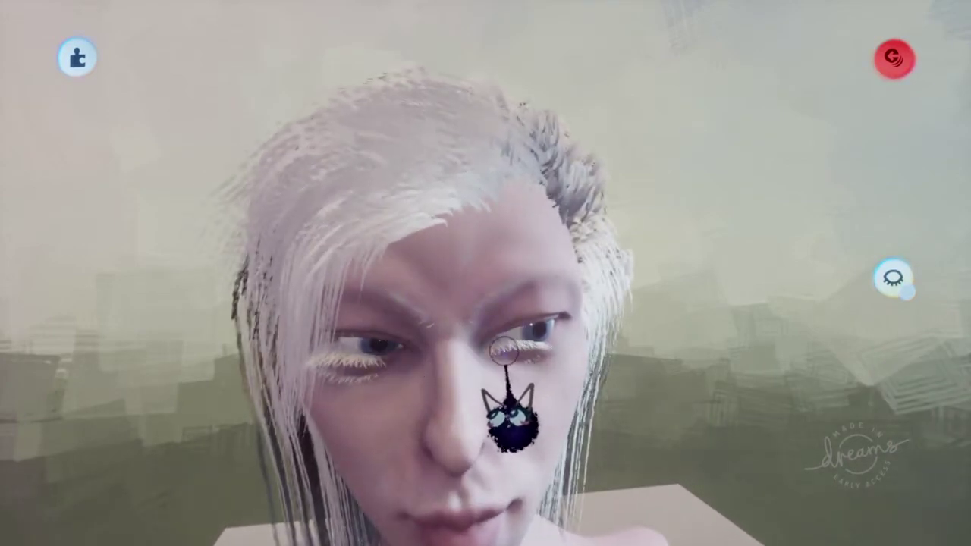
pyautogui.moveTo(389, 355); pyautogui.dragTo(426, 243, button='middle')
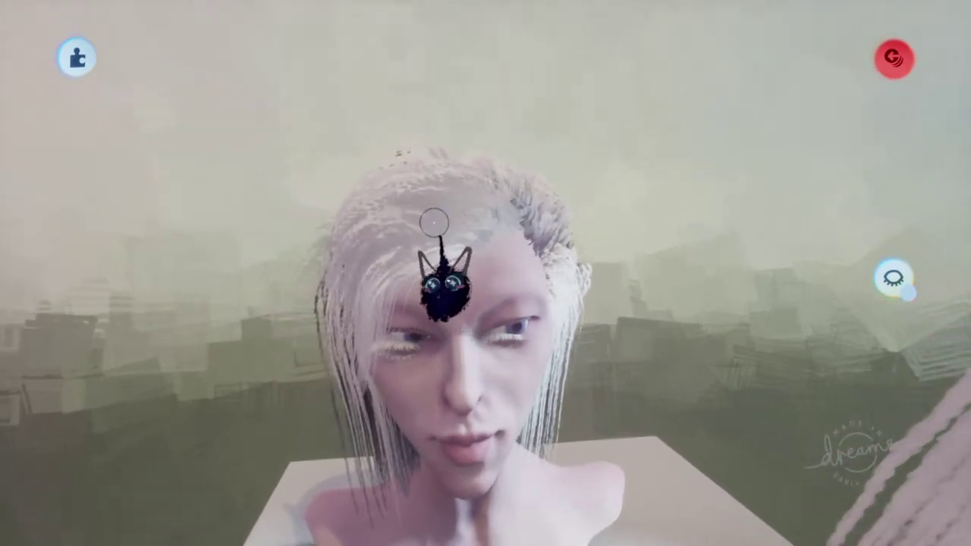
# Step: Switch to the styling mode and brush the wavy-fleck effect over the long hair behind the ear
pyautogui.press('Tab')
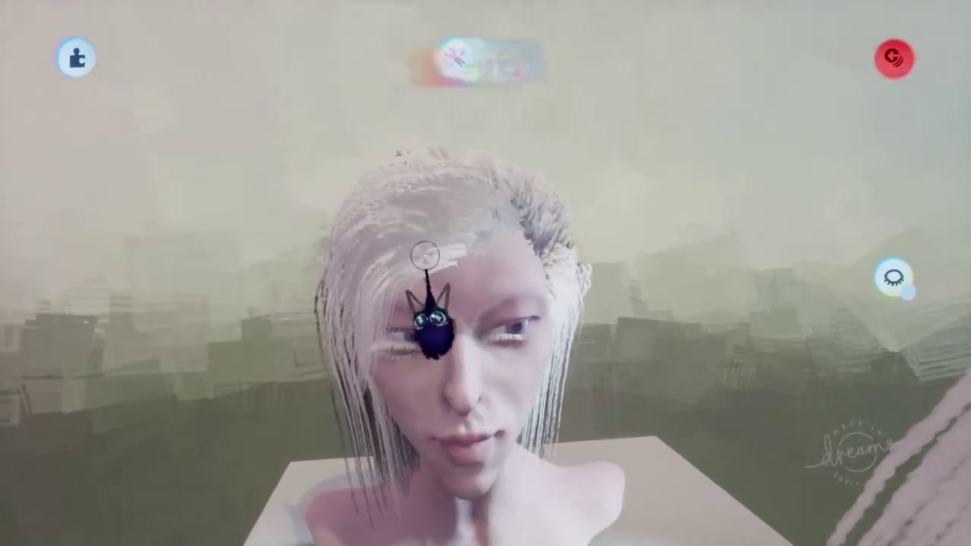
pyautogui.click(434, 109)
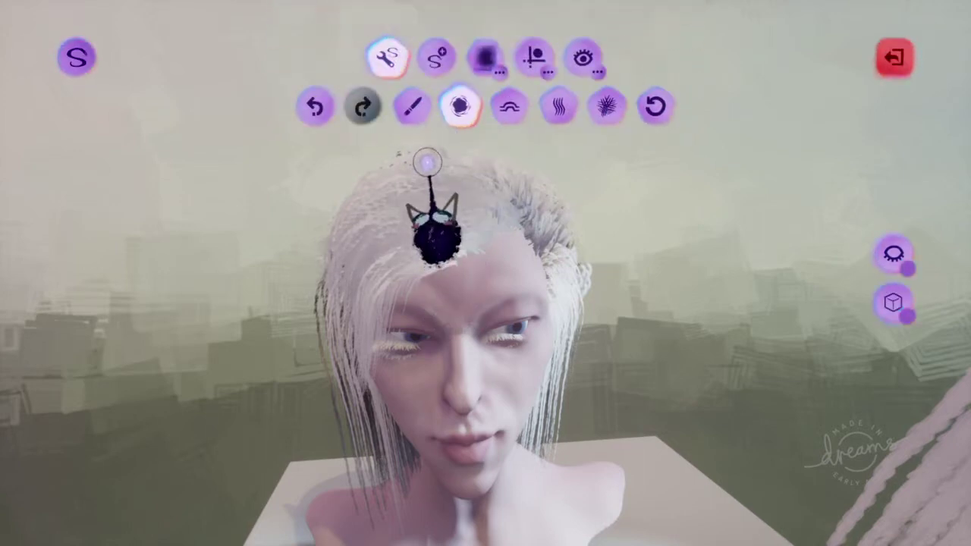
pyautogui.click(556, 108)
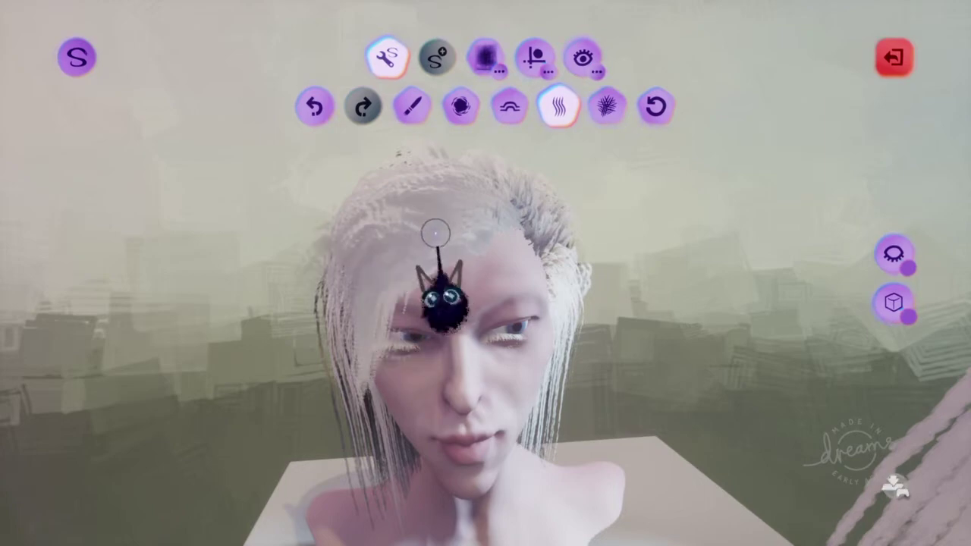
pyautogui.moveTo(447, 200)
pyautogui.mouseDown(button='middle')
pyautogui.moveTo(436, 238)
pyautogui.moveTo(419, 231)
pyautogui.moveTo(450, 252)
pyautogui.mouseUp(button='middle')
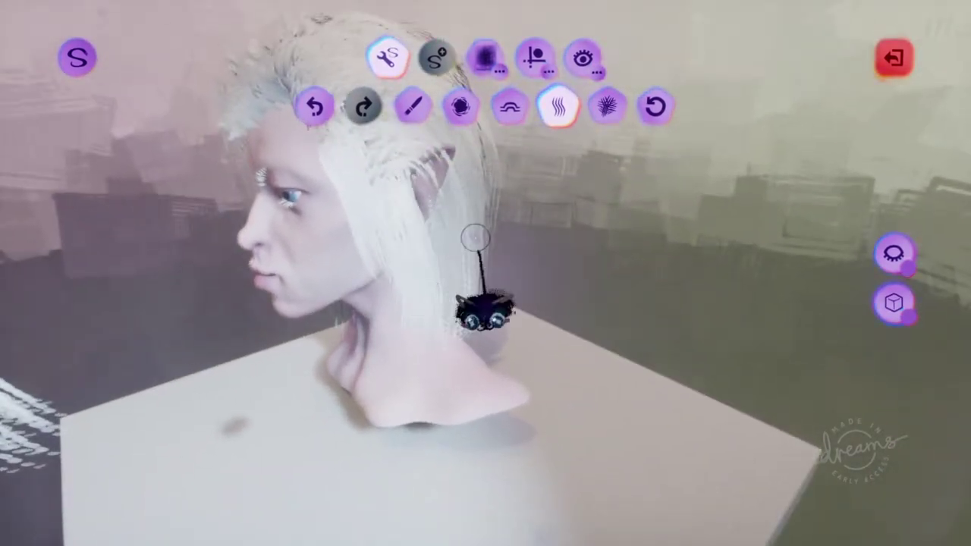
pyautogui.moveTo(455, 252)
pyautogui.mouseDown()
pyautogui.moveTo(405, 284)
pyautogui.moveTo(377, 223)
pyautogui.moveTo(372, 236)
pyautogui.moveTo(421, 242)
pyautogui.mouseUp()
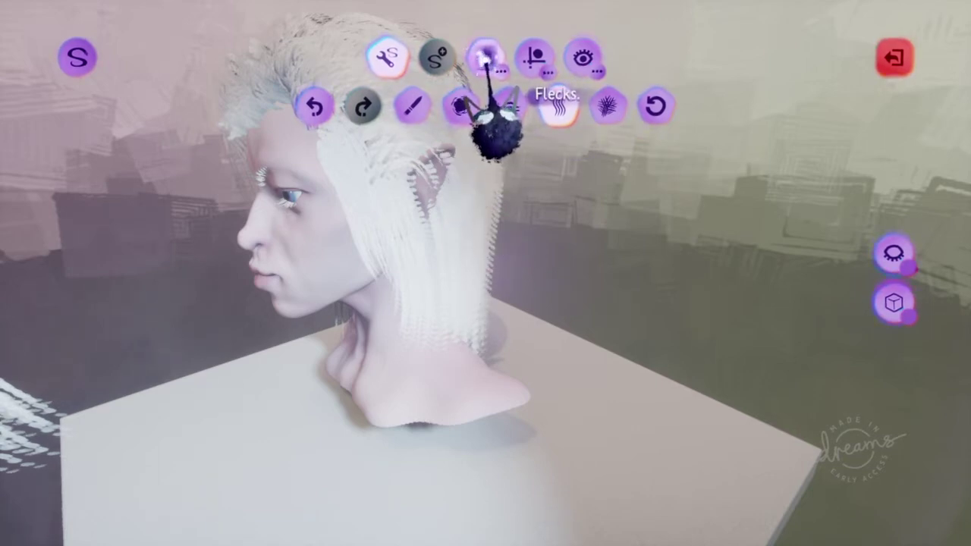
# Step: Brush the wavy-fleck effect over the crown, the fringe and the long strands hanging beside the face
pyautogui.moveTo(472, 156); pyautogui.dragTo(512, 56, button='middle')
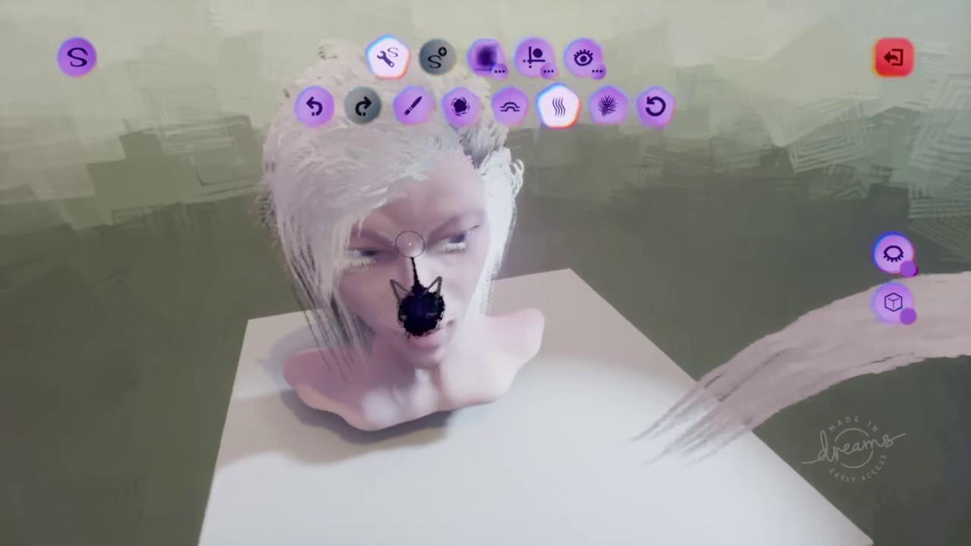
pyautogui.moveTo(409, 244); pyautogui.dragTo(379, 162, button='middle')
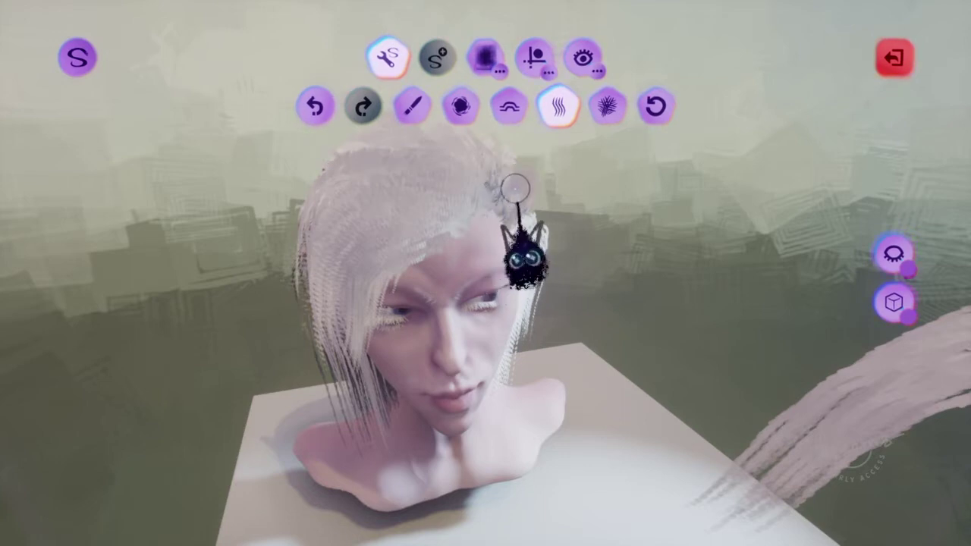
pyautogui.moveTo(455, 201)
pyautogui.mouseDown(button='middle')
pyautogui.moveTo(421, 216)
pyautogui.moveTo(362, 303)
pyautogui.mouseUp(button='middle')
pyautogui.moveTo(362, 304)
pyautogui.mouseDown()
pyautogui.moveTo(329, 456)
pyautogui.moveTo(367, 452)
pyautogui.mouseUp()
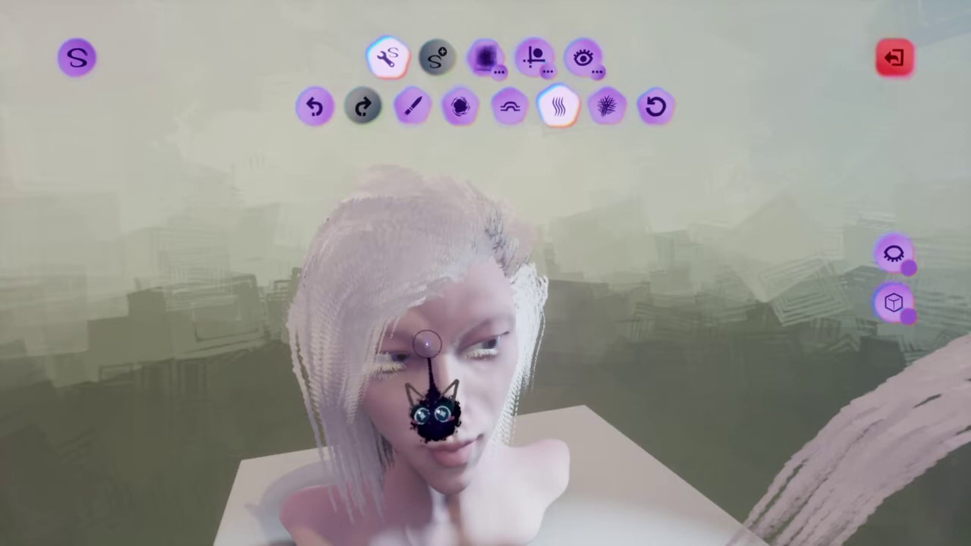
# Step: Brush the wavy-fleck effect over the fringe and the hair above the forehead
pyautogui.scroll(5, 427, 349)
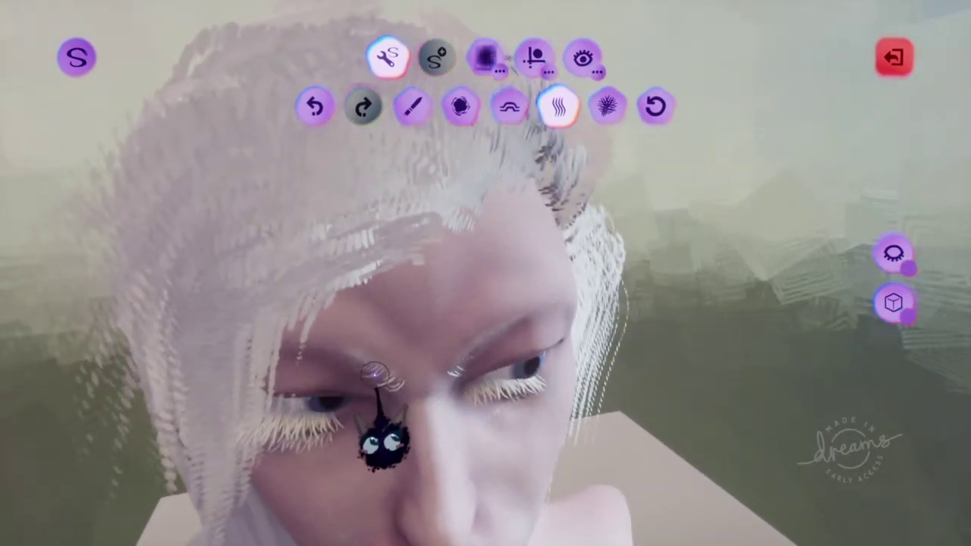
pyautogui.scroll(-3, 405, 360)
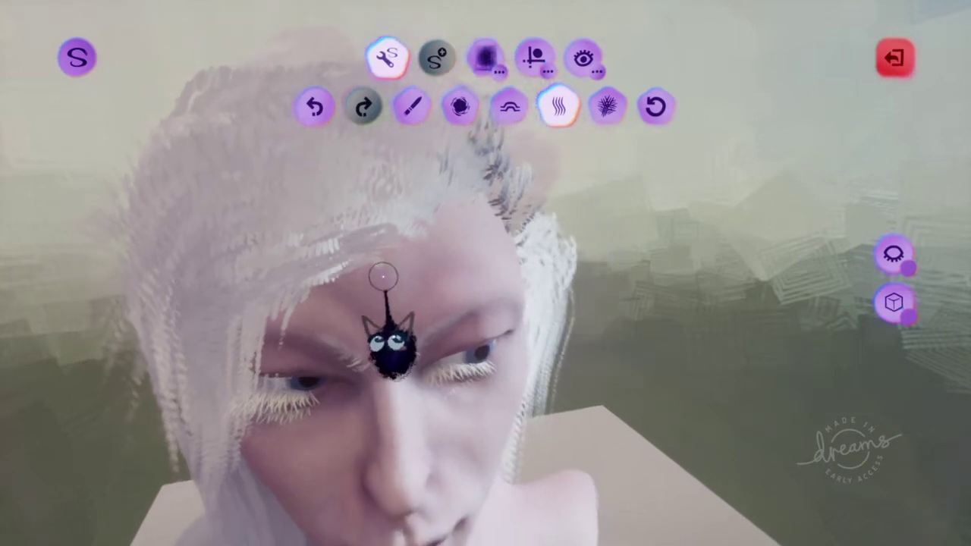
pyautogui.moveTo(325, 269)
pyautogui.mouseDown()
pyautogui.moveTo(307, 265)
pyautogui.moveTo(307, 209)
pyautogui.mouseUp()
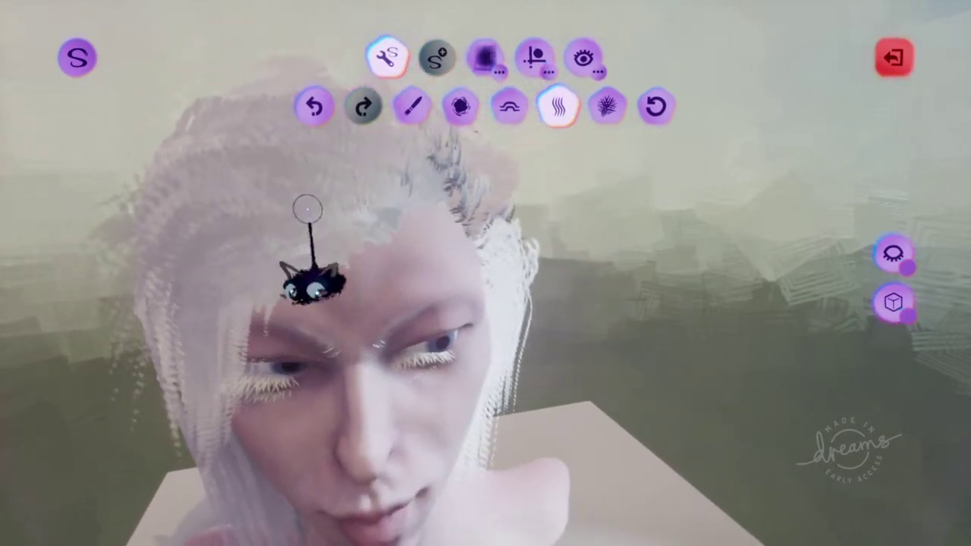
pyautogui.moveTo(309, 248); pyautogui.dragTo(295, 268)
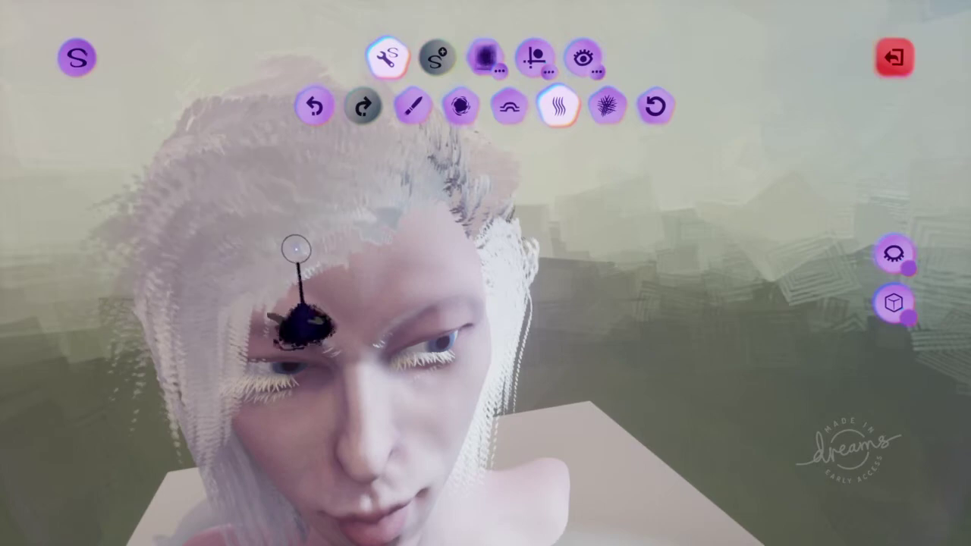
# Step: Inspect the hair from the back and side, and brush the wavy-fleck effect over the fringe once more
pyautogui.moveTo(295, 251)
pyautogui.mouseDown(button='middle')
pyautogui.moveTo(325, 329)
pyautogui.moveTo(333, 196)
pyautogui.moveTo(336, 235)
pyautogui.moveTo(349, 186)
pyautogui.moveTo(370, 285)
pyautogui.mouseUp(button='middle')
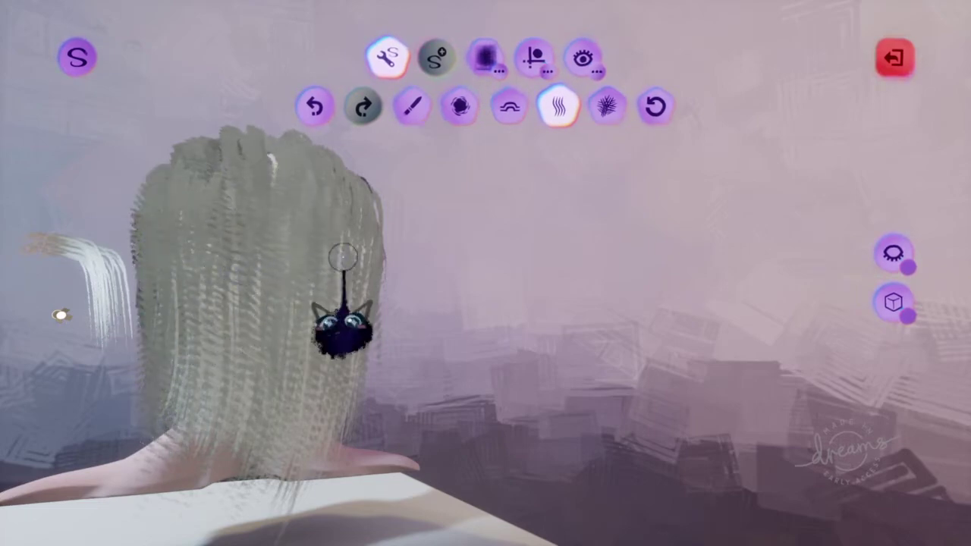
pyautogui.moveTo(343, 257)
pyautogui.mouseDown(button='middle')
pyautogui.moveTo(311, 248)
pyautogui.moveTo(326, 239)
pyautogui.moveTo(321, 220)
pyautogui.mouseUp(button='middle')
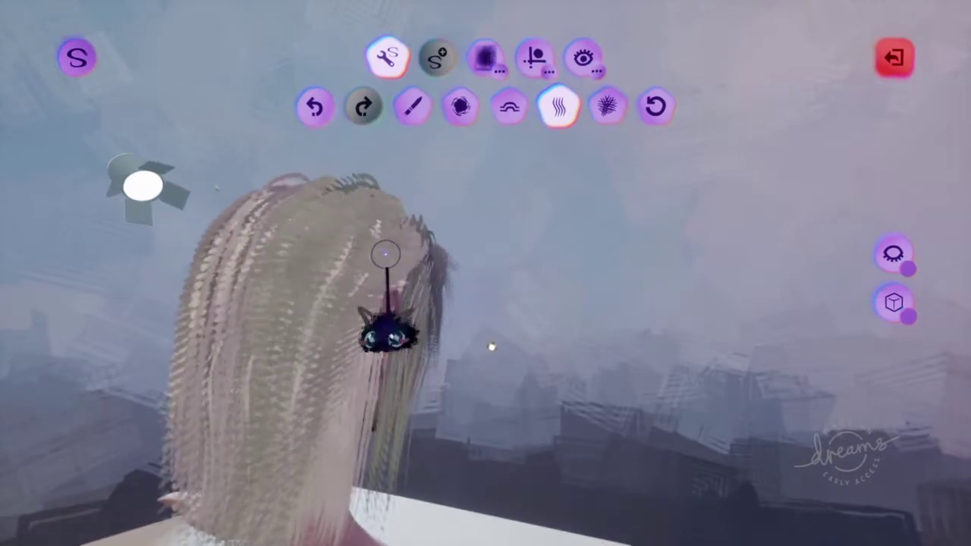
pyautogui.moveTo(325, 448)
pyautogui.mouseDown(button='middle')
pyautogui.moveTo(324, 470)
pyautogui.moveTo(314, 309)
pyautogui.mouseUp(button='middle')
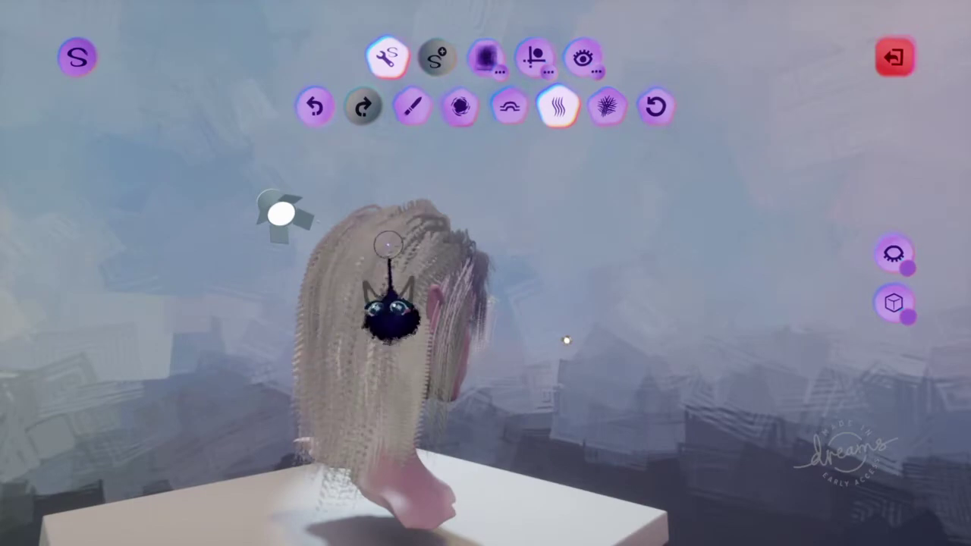
pyautogui.moveTo(451, 263)
pyautogui.mouseDown(button='middle')
pyautogui.moveTo(437, 296)
pyautogui.moveTo(403, 320)
pyautogui.moveTo(412, 314)
pyautogui.moveTo(404, 306)
pyautogui.moveTo(433, 329)
pyautogui.moveTo(412, 282)
pyautogui.moveTo(413, 304)
pyautogui.moveTo(392, 277)
pyautogui.moveTo(396, 292)
pyautogui.moveTo(407, 220)
pyautogui.moveTo(394, 197)
pyautogui.mouseUp(button='middle')
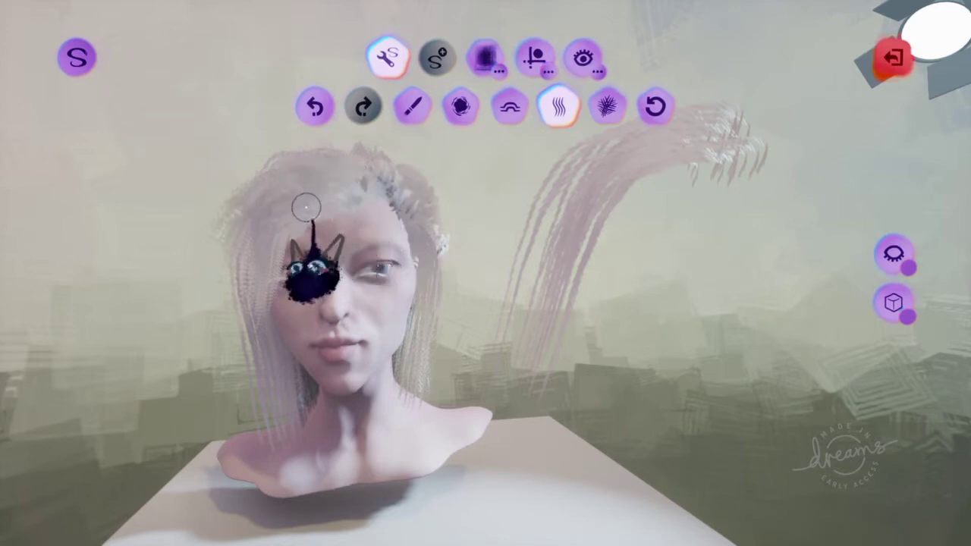
pyautogui.moveTo(302, 211); pyautogui.dragTo(283, 202)
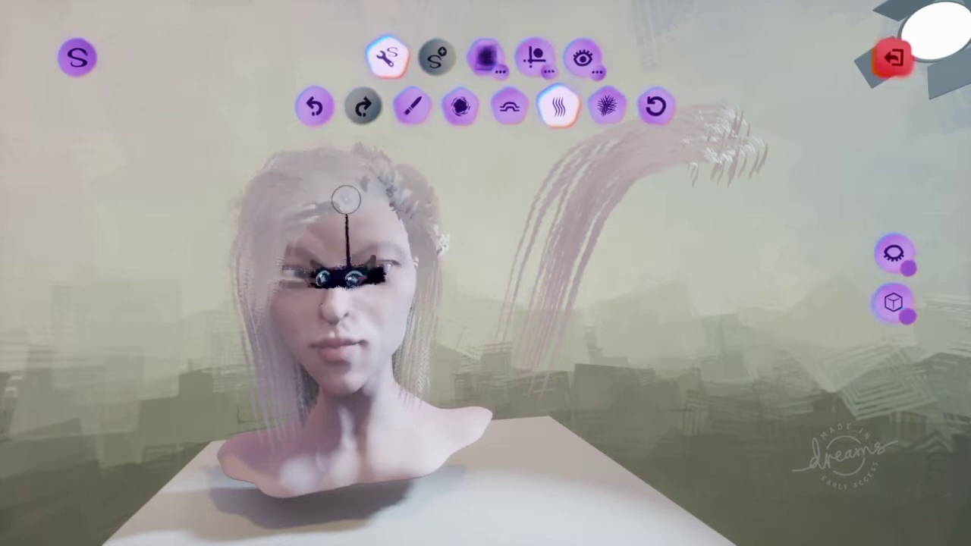
pyautogui.moveTo(347, 199); pyautogui.dragTo(361, 254, button='middle')
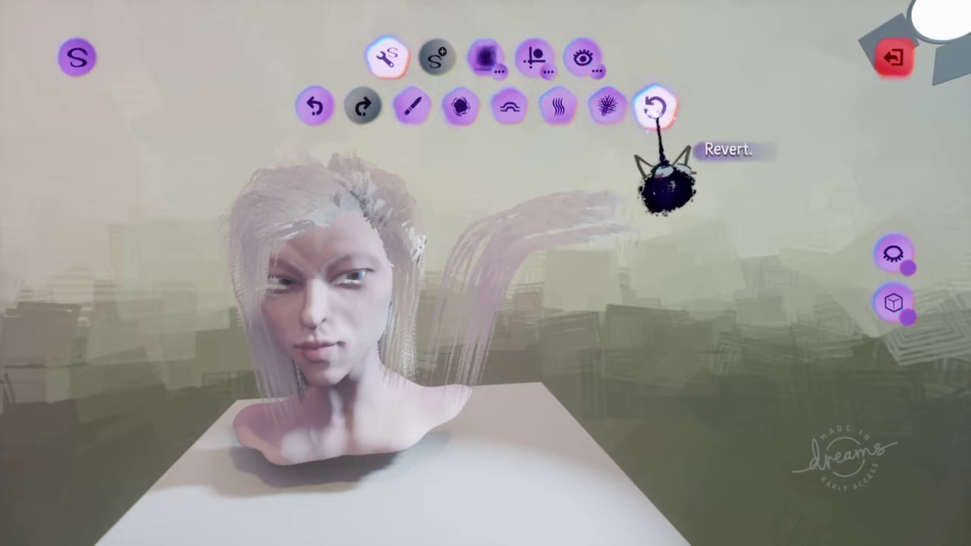
# Step: Pick the Revert styling tool, and undo and redo the comb strokes to compare the hair before and after
pyautogui.click(657, 116)
pyautogui.hotkey('ctrl', 'z')
pyautogui.hotkey('ctrl', 'y')
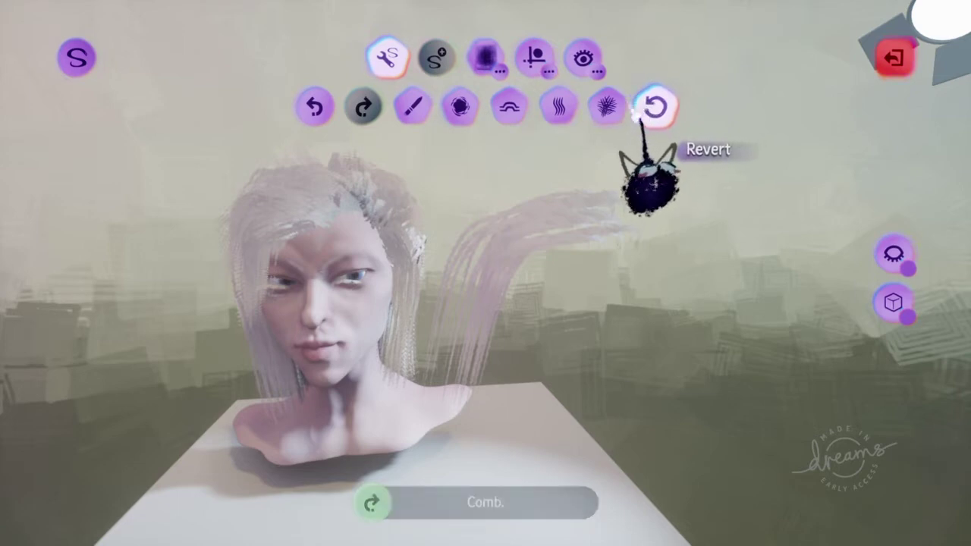
pyautogui.moveTo(478, 221); pyautogui.dragTo(490, 231, button='middle')
pyautogui.hotkey('ctrl', 'z')
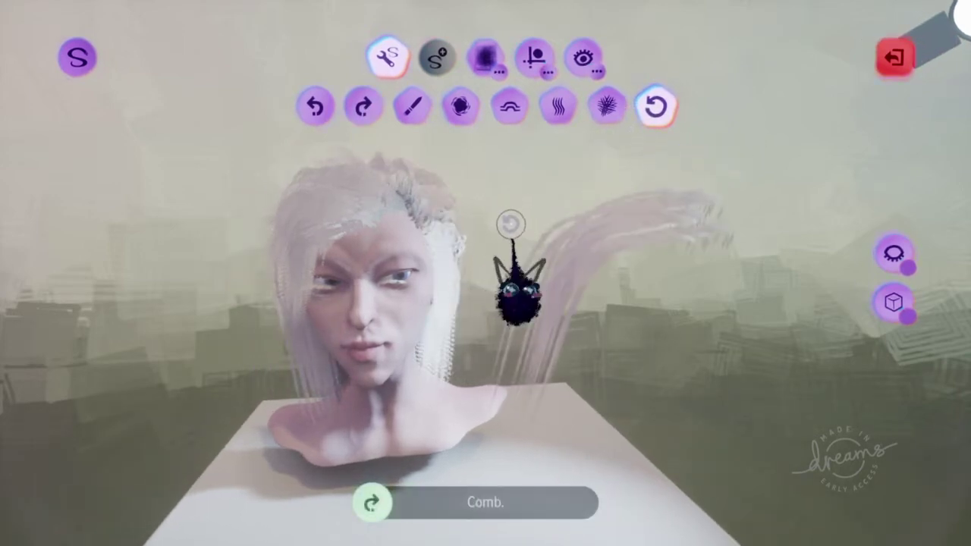
pyautogui.moveTo(510, 224); pyautogui.dragTo(499, 220, button='middle')
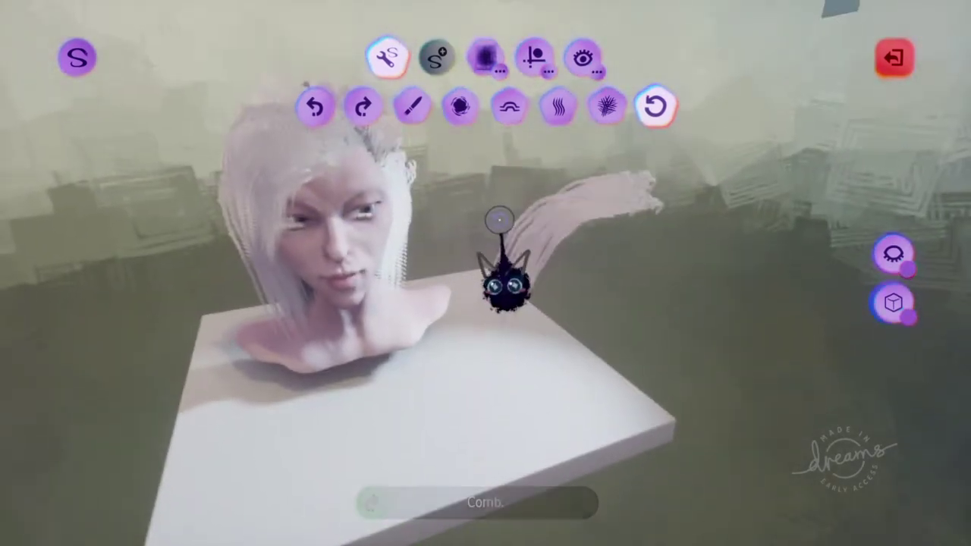
pyautogui.hotkey('ctrl', 'shift', 'z')
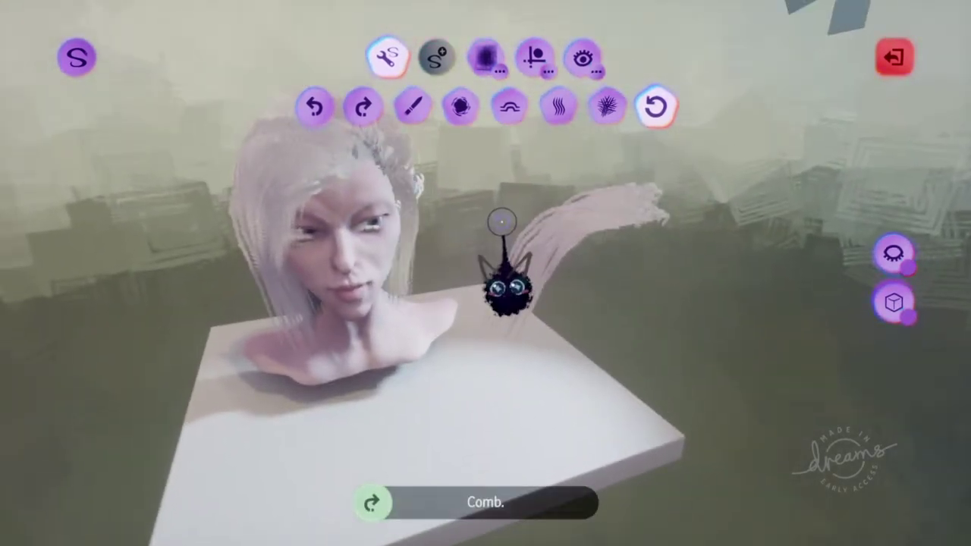
pyautogui.hotkey('ctrl', 'shift', 'z')
pyautogui.hotkey('ctrl', 'z')
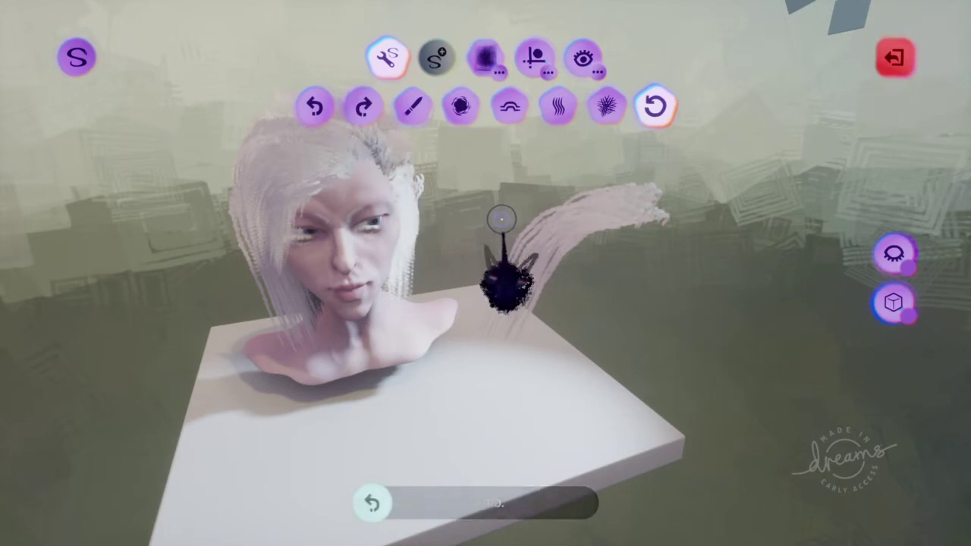
pyautogui.moveTo(501, 212); pyautogui.dragTo(439, 146, button='middle')
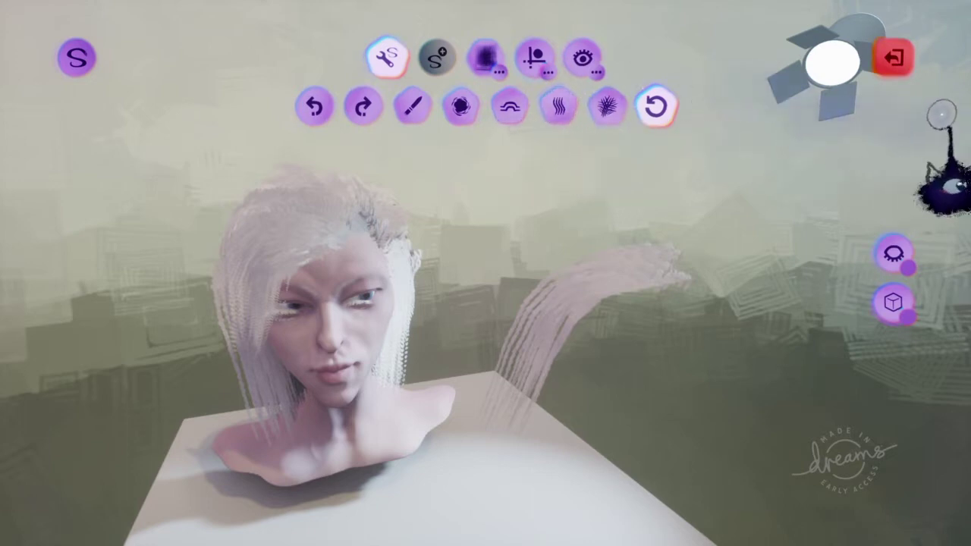
# Step: Leave style mode and place a spotlight gadget above the bust, shining on the face and hair
pyautogui.click(896, 59)
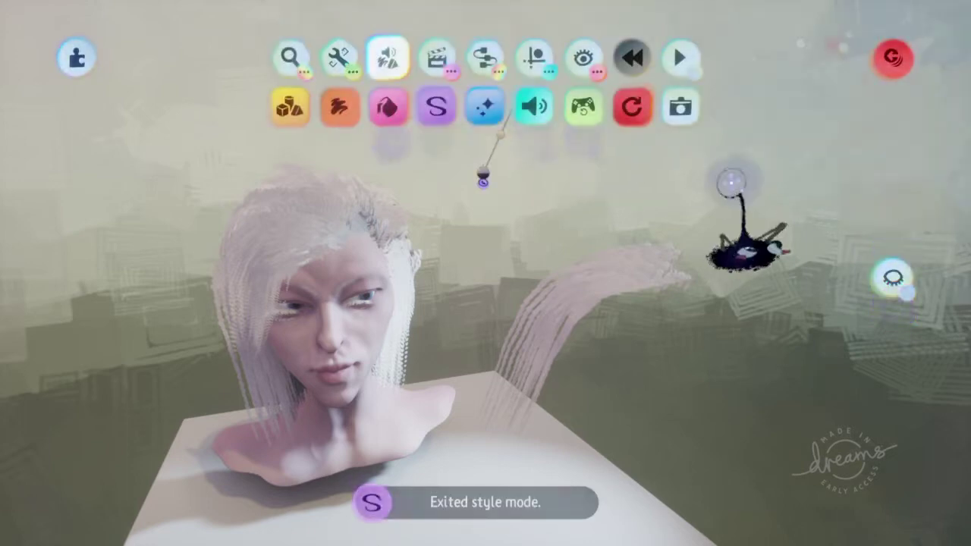
pyautogui.moveTo(524, 69); pyautogui.dragTo(460, 169, button='middle')
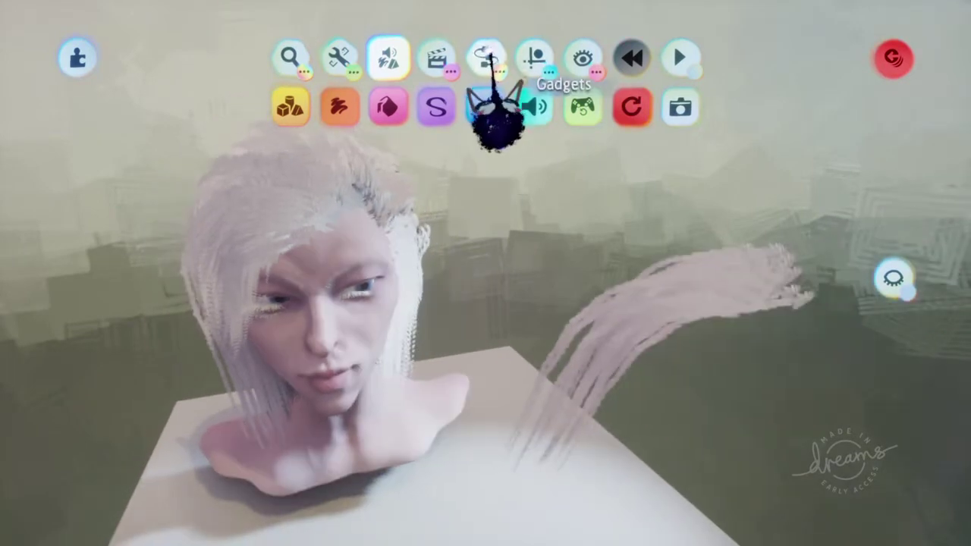
pyautogui.click(492, 60)
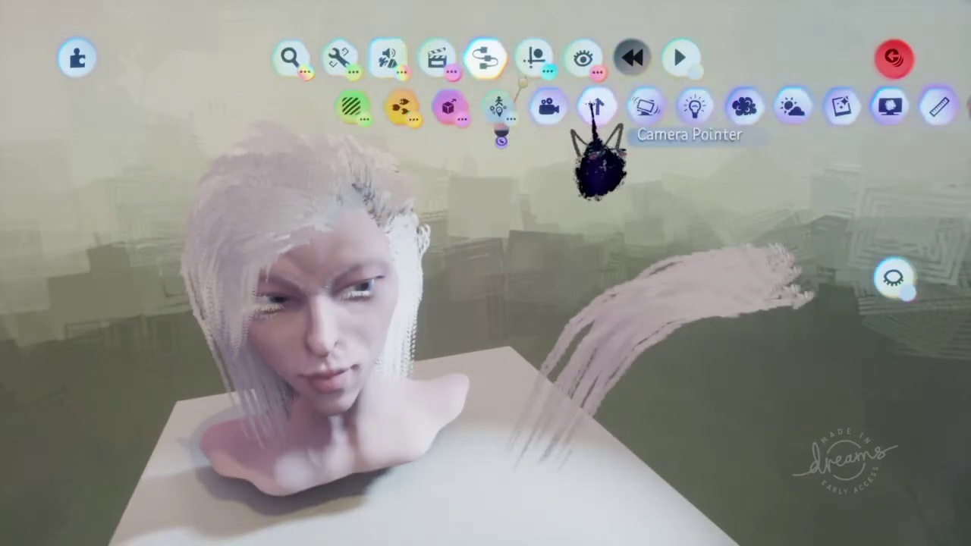
pyautogui.click(444, 106)
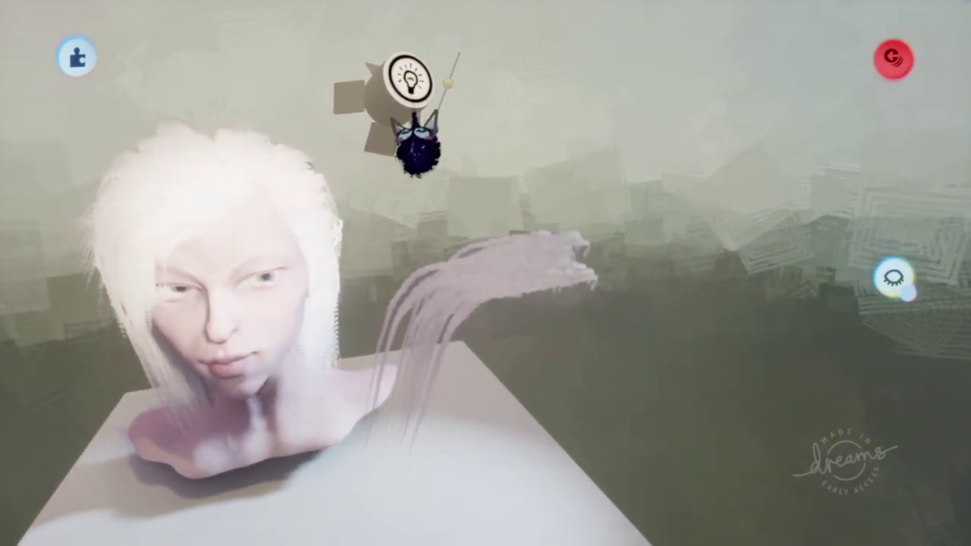
pyautogui.click(416, 123)
pyautogui.click(455, 140)
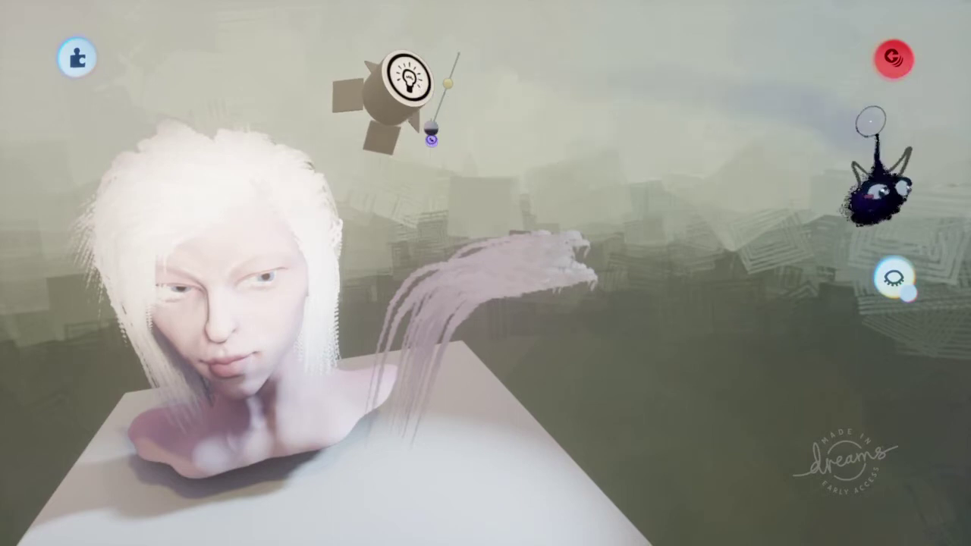
# Step: Undo and redo the spotlight placement to compare the hair with and without the extra light
pyautogui.click(894, 59)
pyautogui.hotkey('ctrl', 'z')
pyautogui.hotkey('ctrl', 'z')
pyautogui.hotkey('ctrl', 'z')
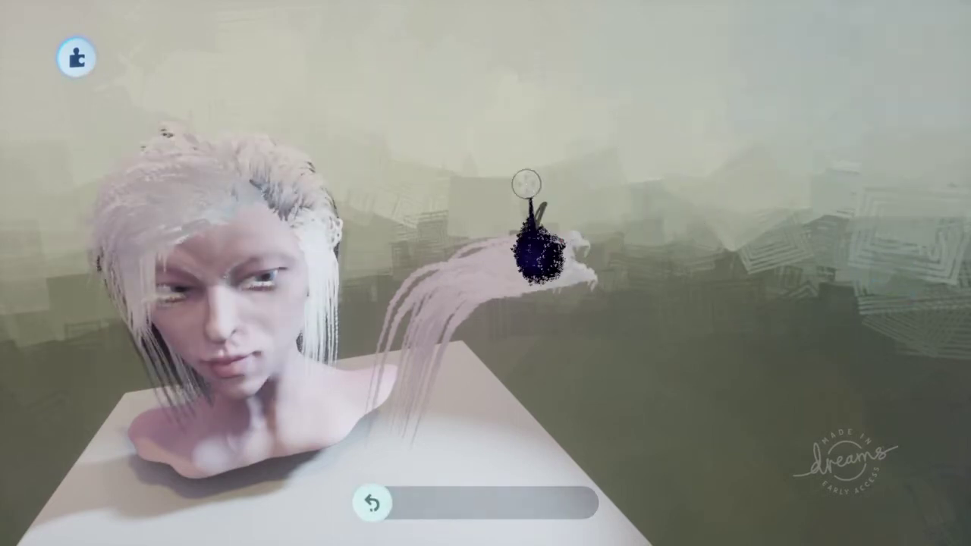
pyautogui.hotkey('ctrl', 'shift', 'z')
pyautogui.hotkey('ctrl', 'shift', 'z')
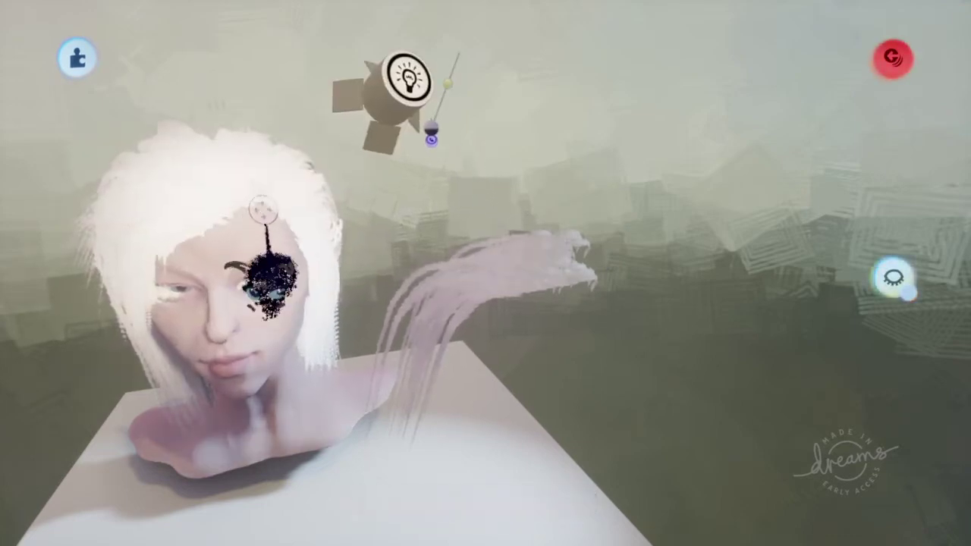
# Step: Set the spotlight's brightness to 21% and make its colour a paler cream
pyautogui.click(411, 83)
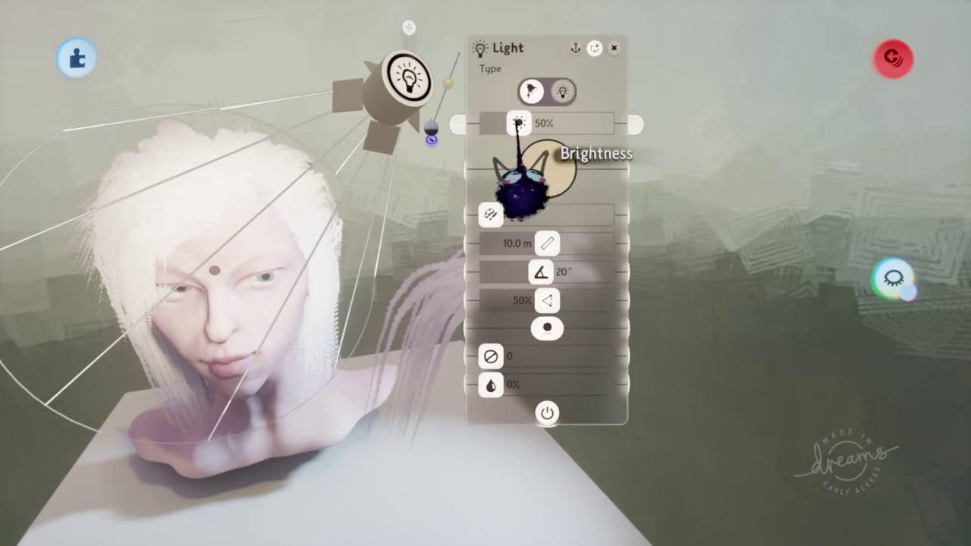
pyautogui.moveTo(521, 124); pyautogui.dragTo(499, 123)
pyautogui.moveTo(475, 155); pyautogui.dragTo(569, 175, button='middle')
pyautogui.moveTo(554, 175)
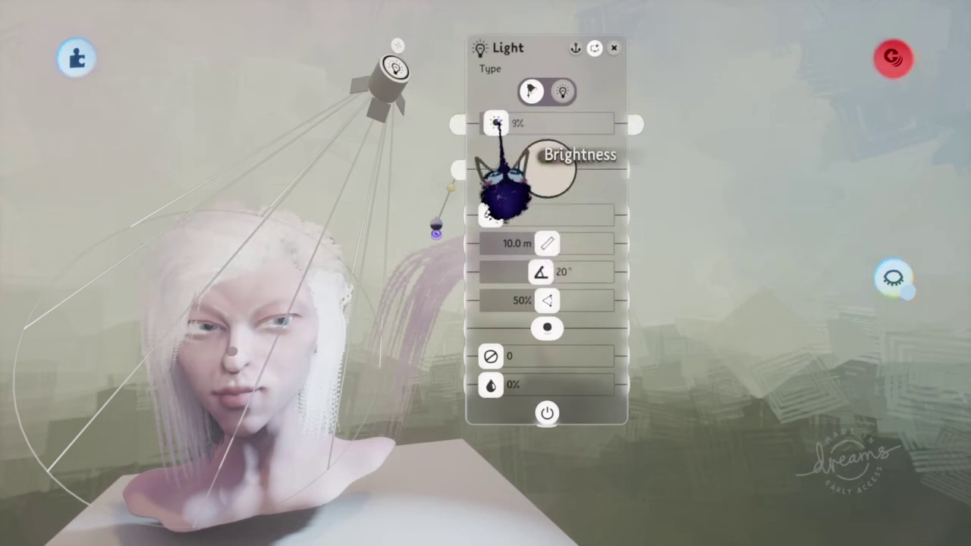
pyautogui.moveTo(514, 182)
pyautogui.moveTo(513, 182); pyautogui.dragTo(517, 198, button='middle')
pyautogui.moveTo(520, 266)
pyautogui.mouseDown(button='middle')
pyautogui.moveTo(513, 278)
pyautogui.moveTo(524, 280)
pyautogui.mouseUp(button='middle')
pyautogui.moveTo(519, 217); pyautogui.dragTo(379, 118, button='middle')
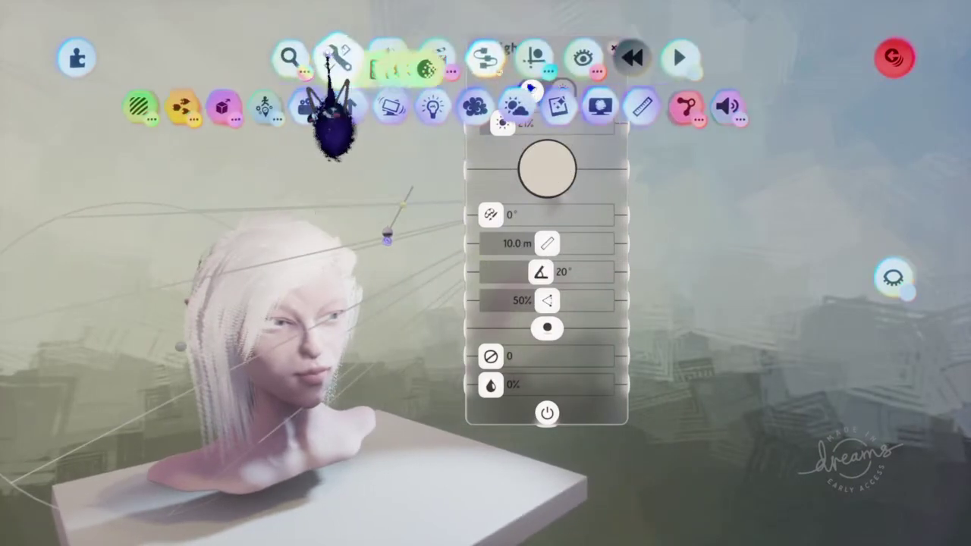
# Step: Switch from the spotlight settings to paint mode
pyautogui.click(339, 56)
pyautogui.click(388, 57)
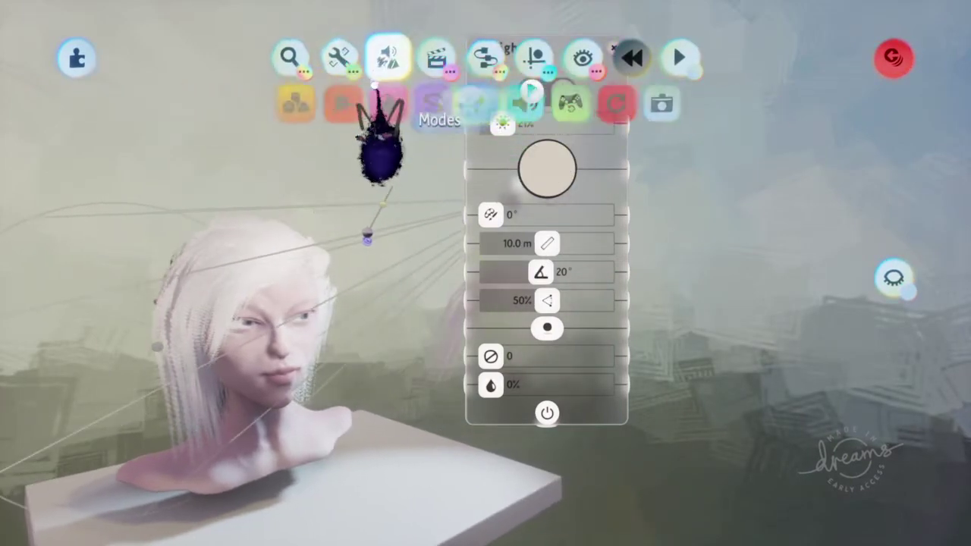
pyautogui.click(343, 95)
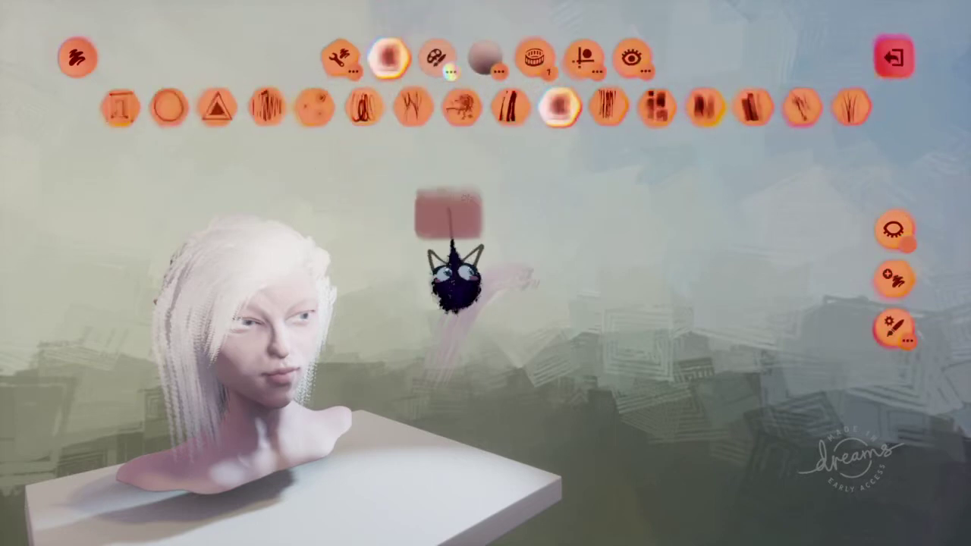
# Step: Try a wide and several thin curved red smear-paint strokes beside the bust, and undo each of them
pyautogui.moveTo(448, 214)
pyautogui.mouseDown()
pyautogui.moveTo(328, 262)
pyautogui.moveTo(307, 455)
pyautogui.mouseUp()
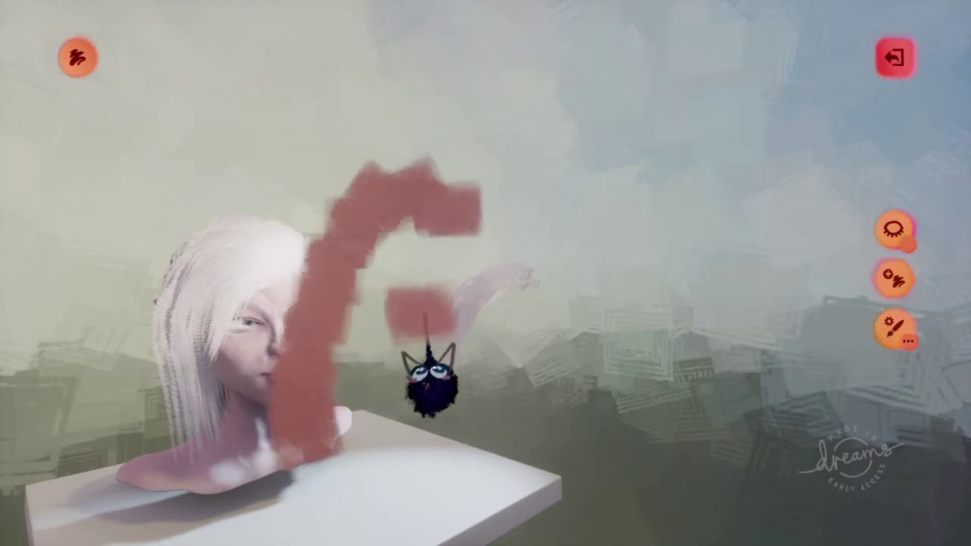
pyautogui.hotkey('ctrl', 'z')
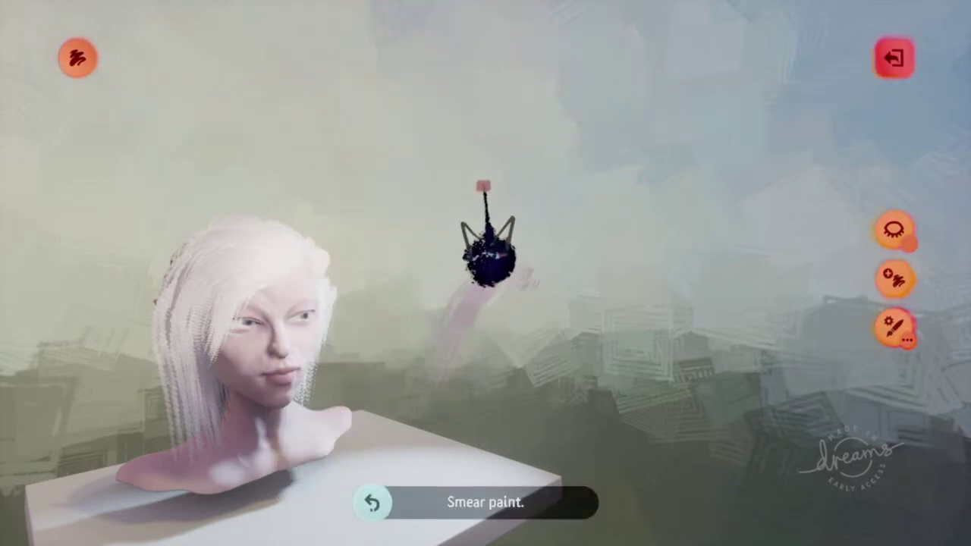
pyautogui.moveTo(493, 148)
pyautogui.mouseDown()
pyautogui.moveTo(423, 155)
pyautogui.moveTo(362, 328)
pyautogui.mouseUp()
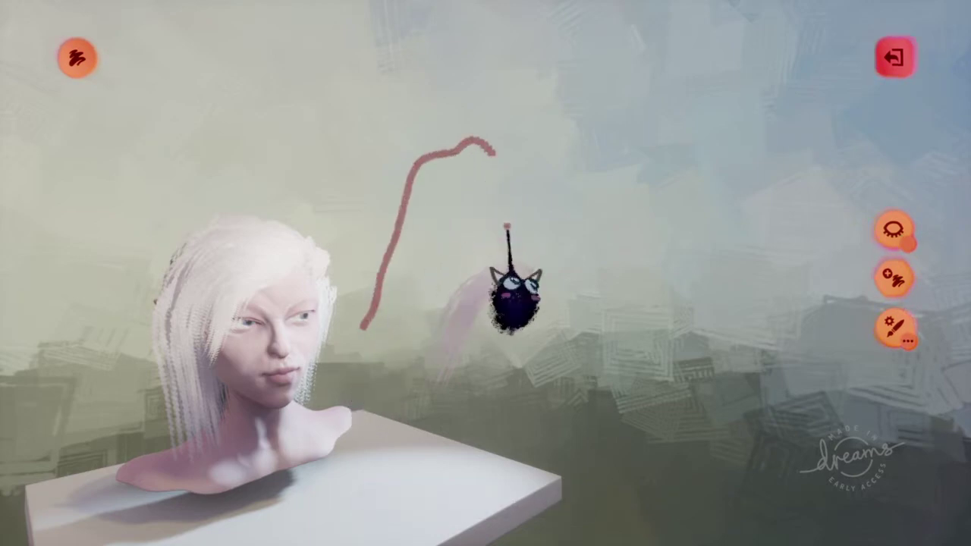
pyautogui.hotkey('ctrl', 'z')
pyautogui.moveTo(521, 138); pyautogui.dragTo(419, 342)
pyautogui.moveTo(468, 352)
pyautogui.mouseDown(button='middle')
pyautogui.moveTo(458, 346)
pyautogui.moveTo(439, 356)
pyautogui.mouseUp(button='middle')
pyautogui.moveTo(432, 336); pyautogui.dragTo(517, 169)
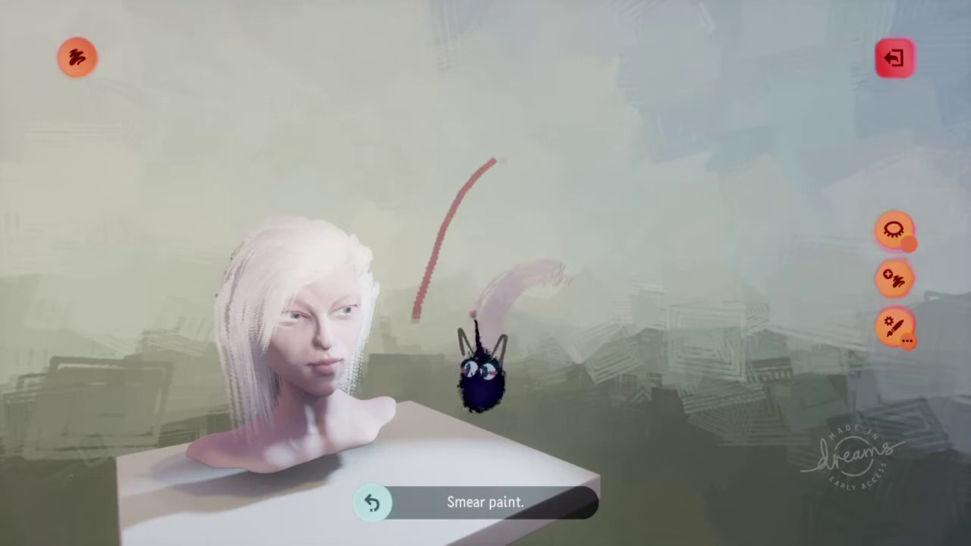
pyautogui.hotkey('ctrl', 'z')
pyautogui.moveTo(516, 302)
pyautogui.mouseDown(button='middle')
pyautogui.moveTo(501, 269)
pyautogui.moveTo(488, 262)
pyautogui.moveTo(494, 279)
pyautogui.moveTo(482, 277)
pyautogui.mouseUp(button='middle')
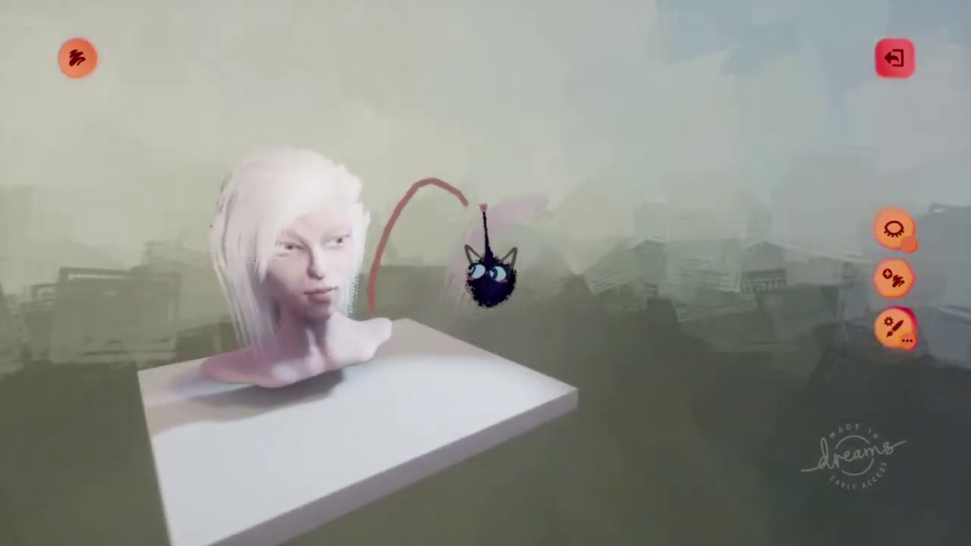
pyautogui.hotkey('ctrl', 'z')
# Step: Smear a thin curved red strand beside the bust with the streaky fleck, undoing earlier attempts, and leave paint mode
pyautogui.press('Tab')
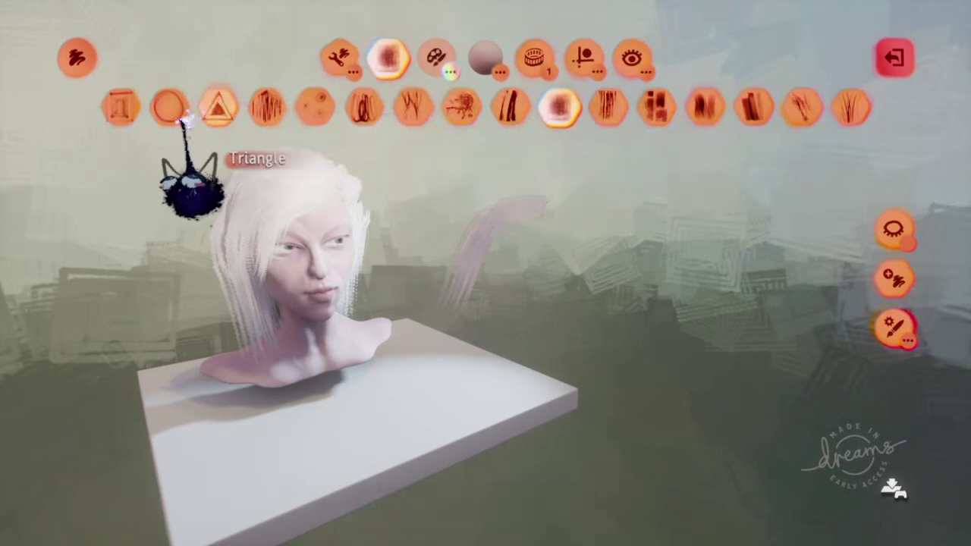
pyautogui.click(268, 111)
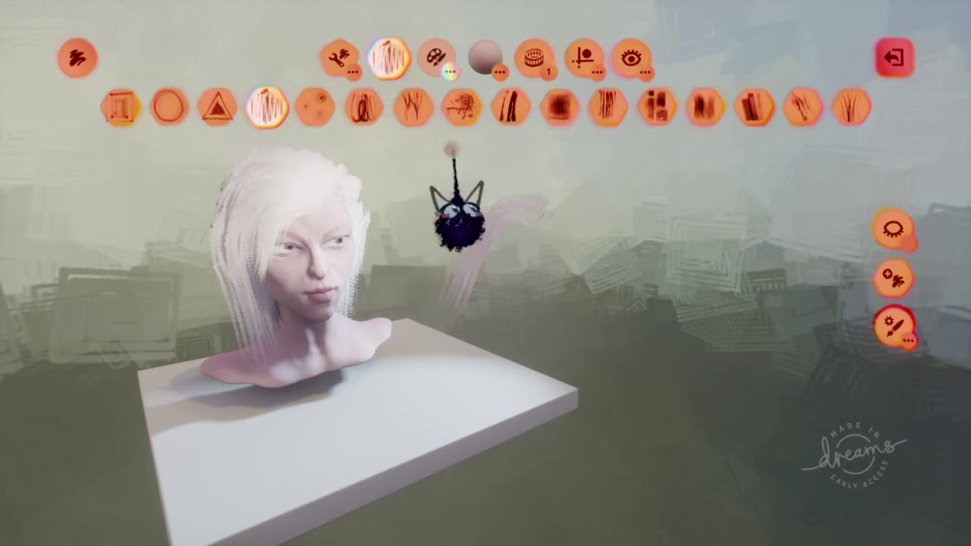
pyautogui.moveTo(452, 146); pyautogui.dragTo(390, 288)
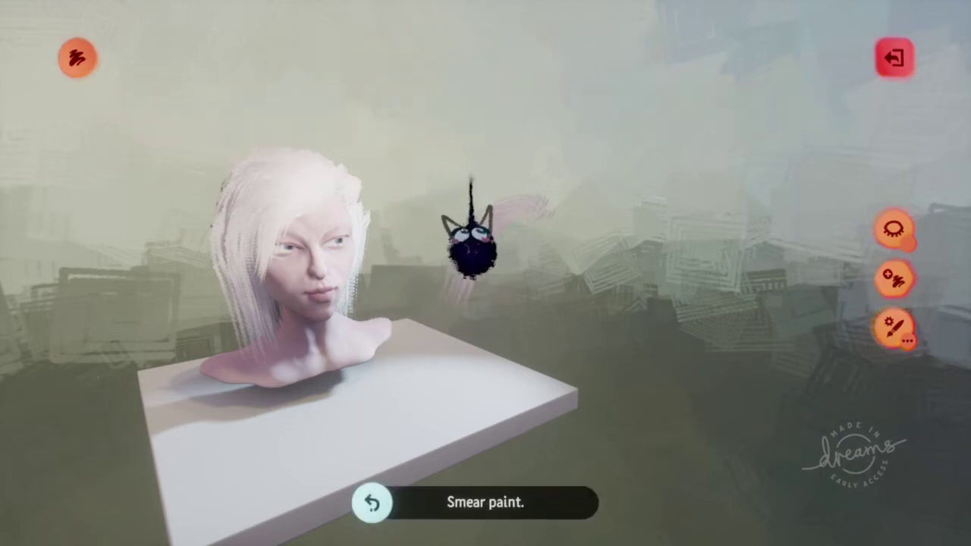
pyautogui.moveTo(425, 269)
pyautogui.mouseDown()
pyautogui.moveTo(512, 142)
pyautogui.moveTo(415, 205)
pyautogui.moveTo(499, 104)
pyautogui.mouseUp()
pyautogui.moveTo(395, 289); pyautogui.dragTo(479, 129)
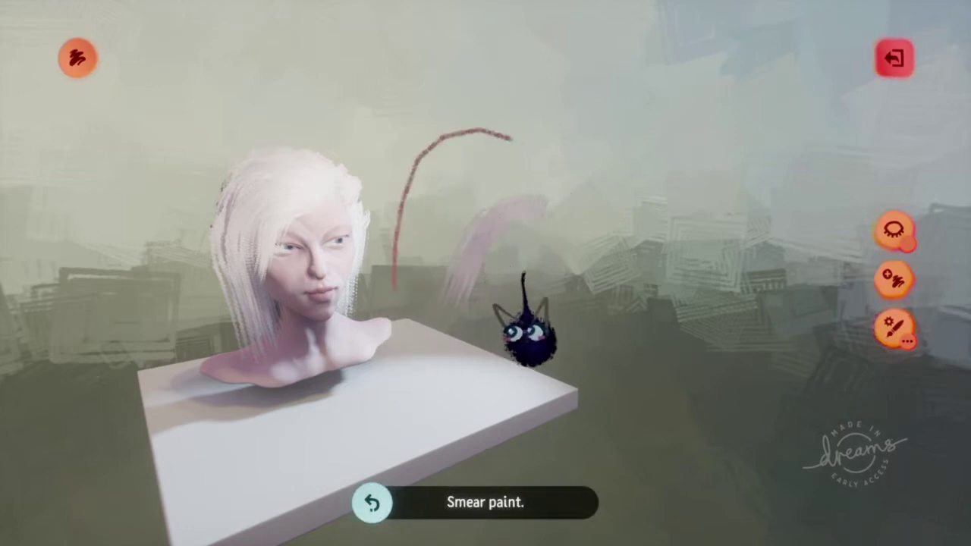
pyautogui.click(894, 57)
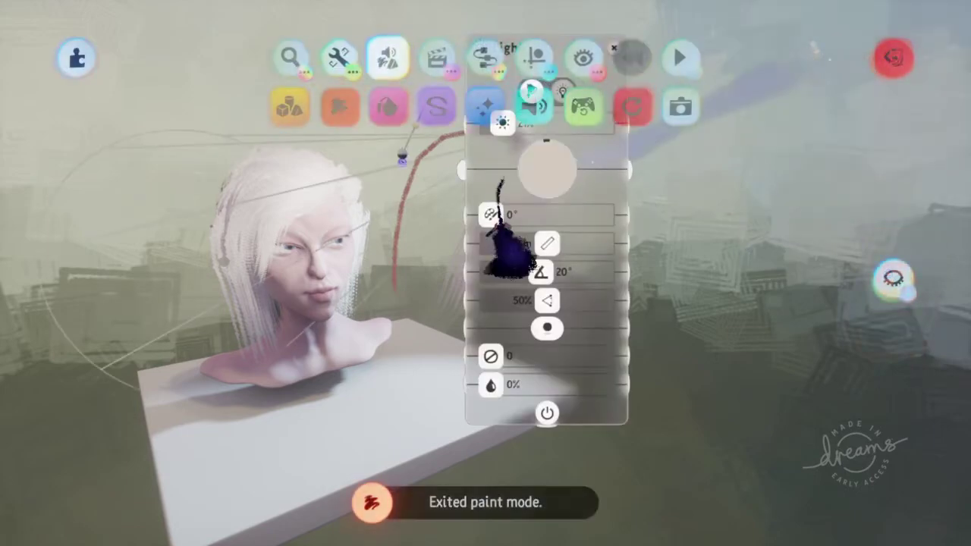
# Step: Move the curved strand clear of the bust and turn on fade in and fade out in its stroke properties
pyautogui.moveTo(470, 144); pyautogui.dragTo(351, 164)
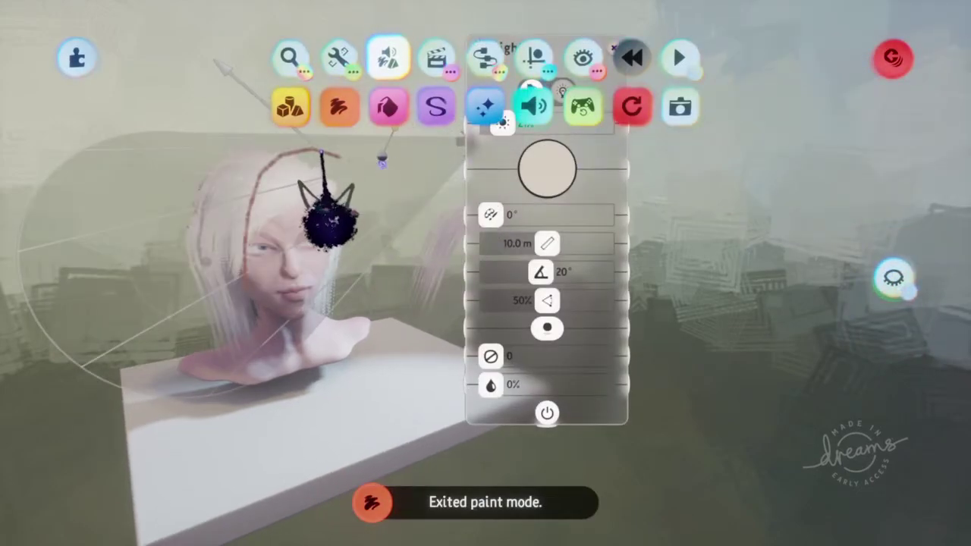
pyautogui.moveTo(336, 217); pyautogui.dragTo(356, 235, button='middle')
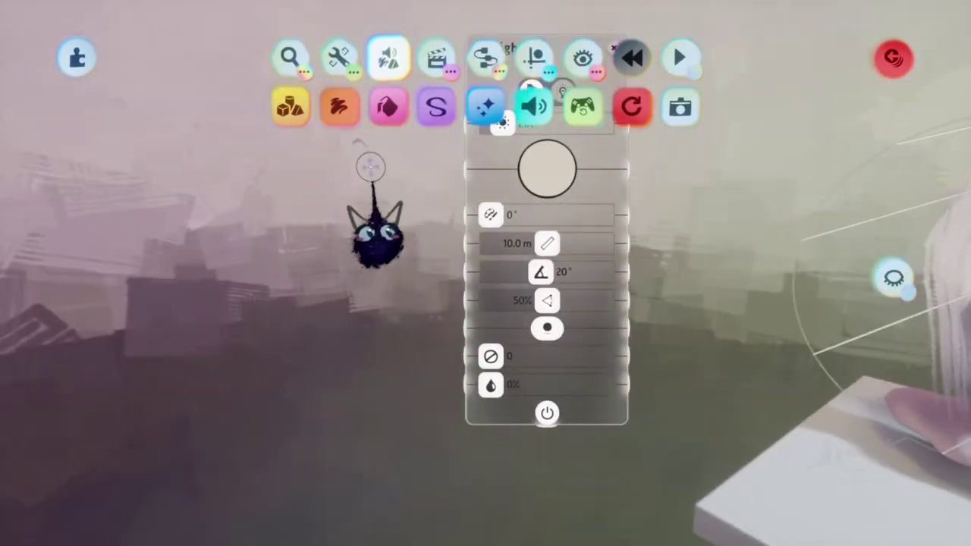
pyautogui.click(331, 169)
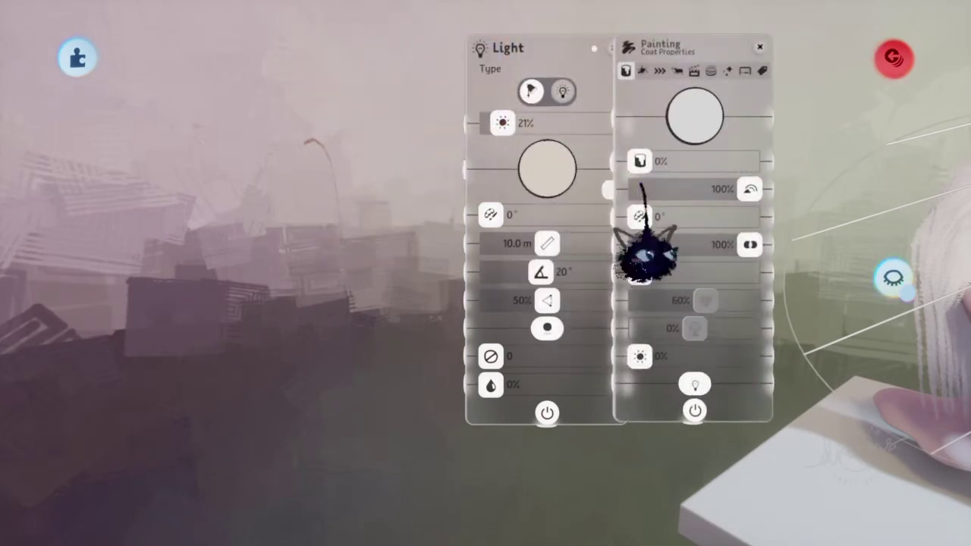
pyautogui.click(675, 71)
pyautogui.click(660, 70)
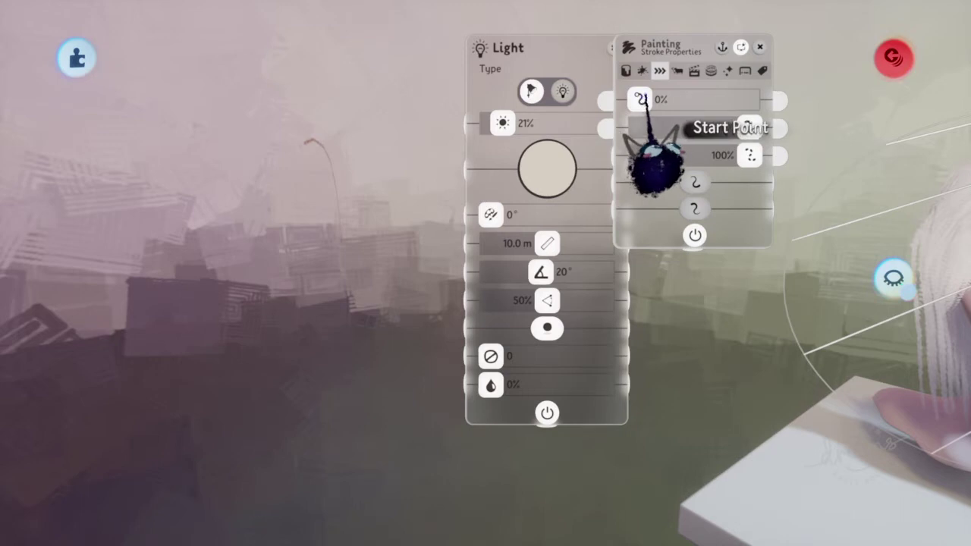
pyautogui.scroll(5, 645, 97)
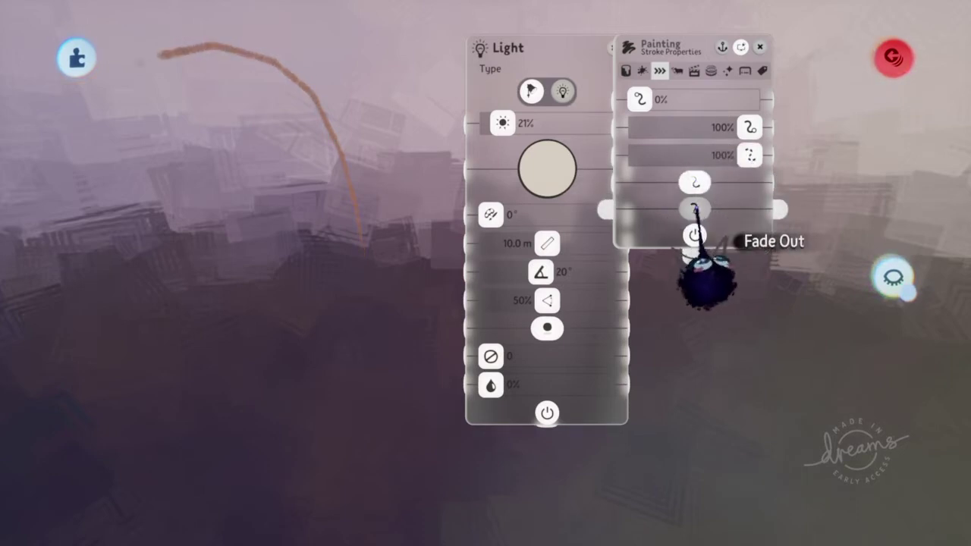
pyautogui.click(694, 235)
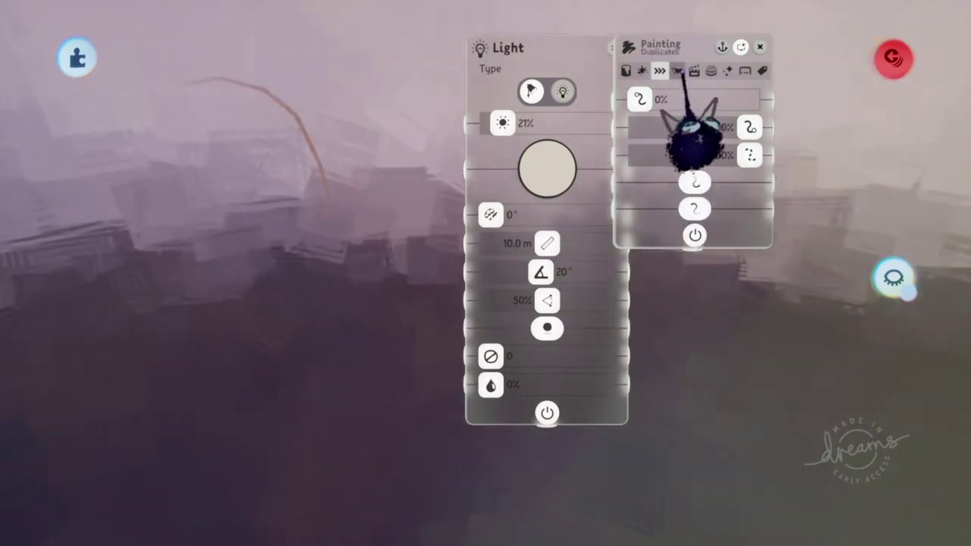
# Step: Multiply the strand with scattered positional duplicates, setting the duplicate amount to 15% and the spacing to 7%
pyautogui.click(678, 70)
pyautogui.click(666, 114)
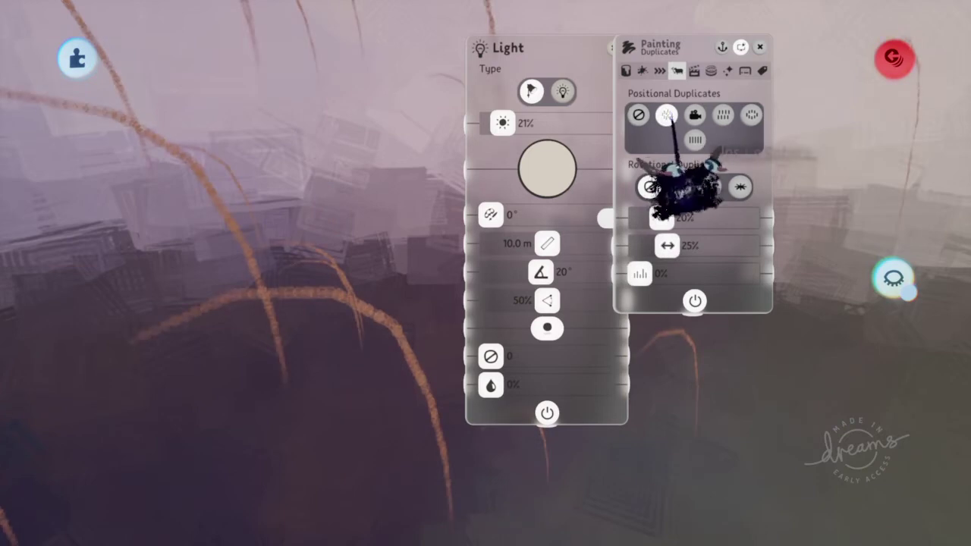
pyautogui.moveTo(661, 218)
pyautogui.mouseDown()
pyautogui.moveTo(661, 245)
pyautogui.moveTo(647, 245)
pyautogui.mouseUp()
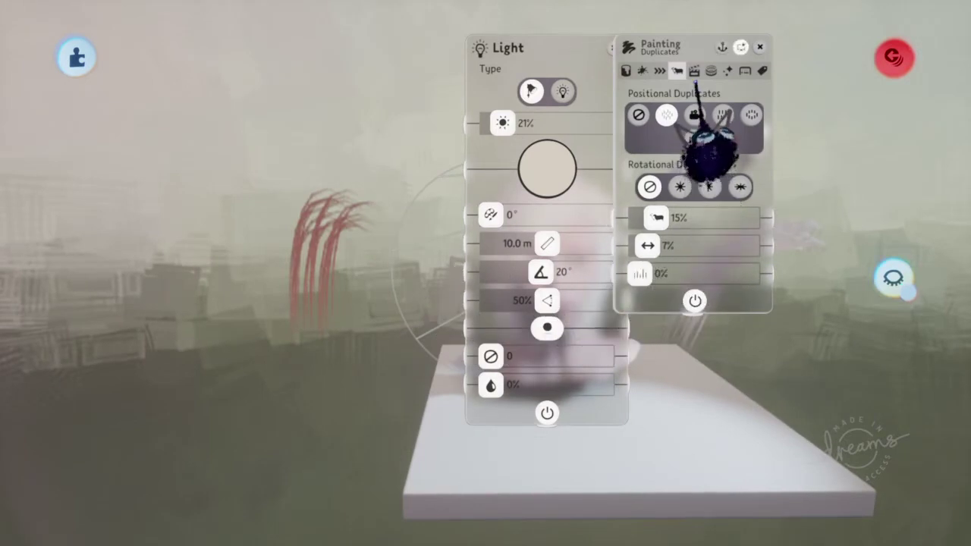
# Step: Recolour the red strands in their coat properties with a near-white tint and a tint amount of 200%
pyautogui.click(694, 70)
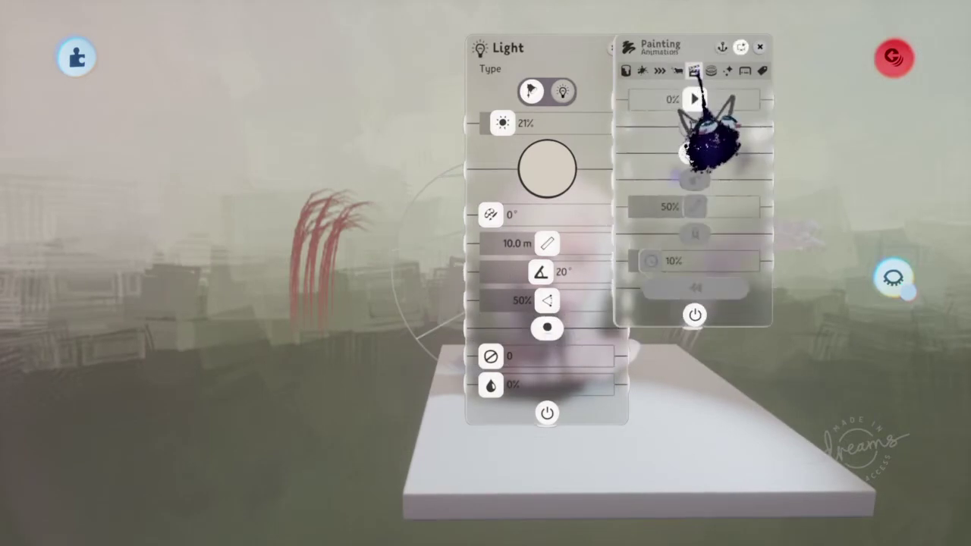
pyautogui.click(676, 70)
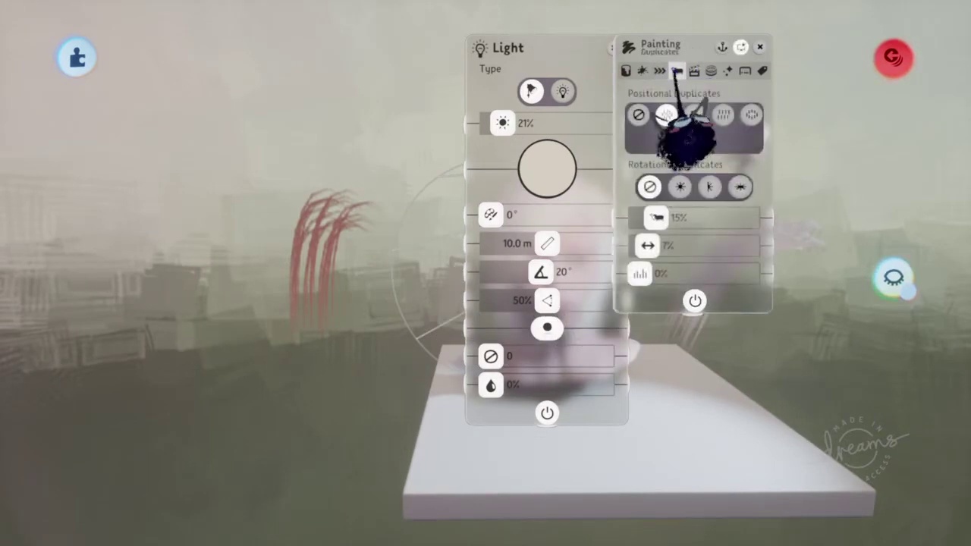
pyautogui.click(643, 70)
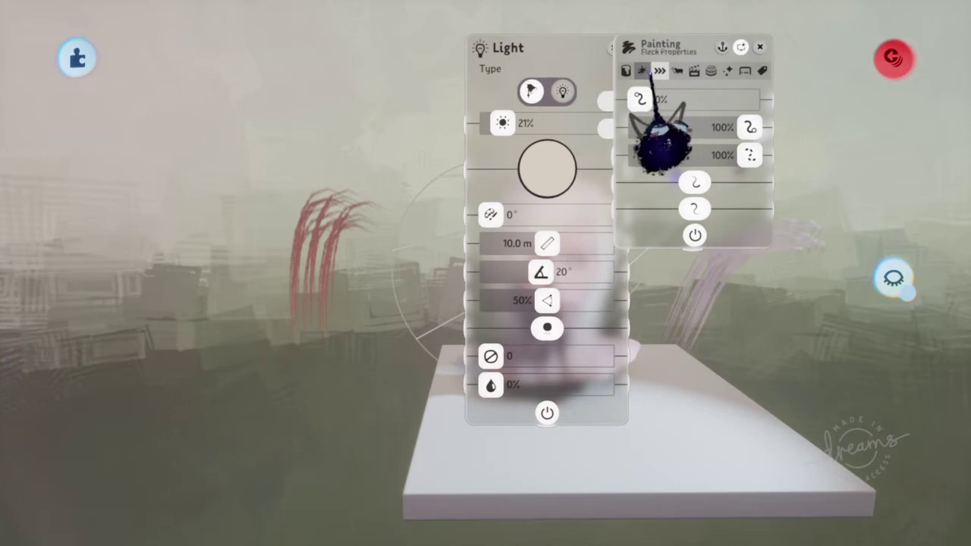
pyautogui.click(625, 70)
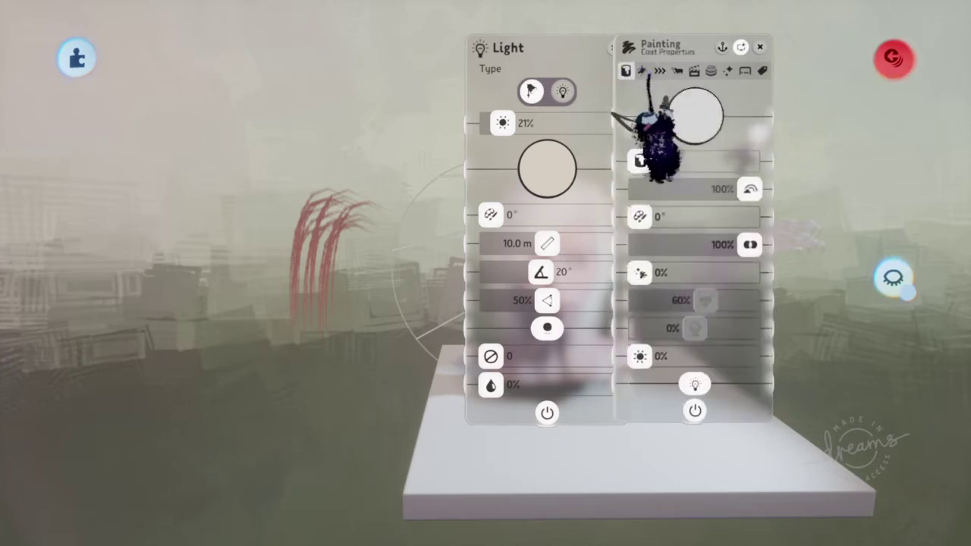
pyautogui.moveTo(685, 121); pyautogui.dragTo(672, 119)
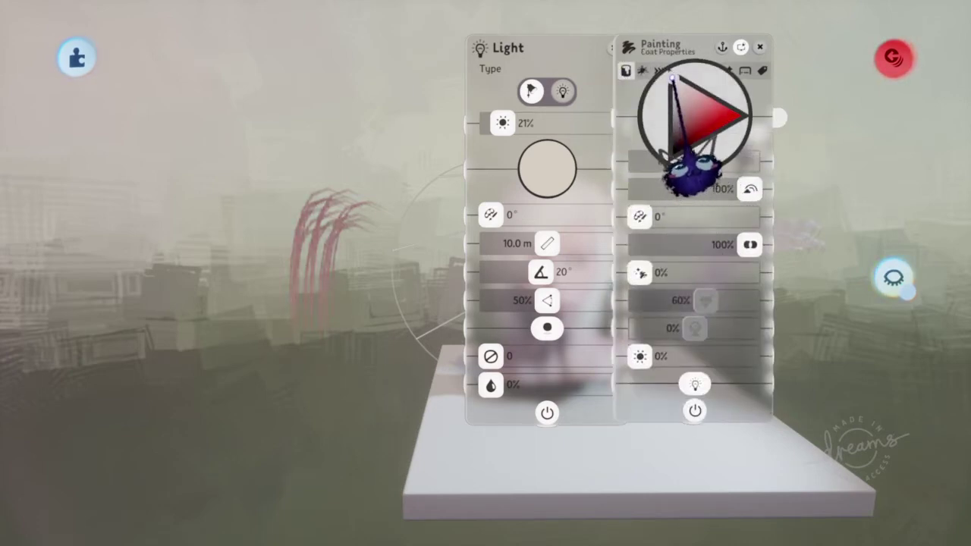
pyautogui.click(641, 70)
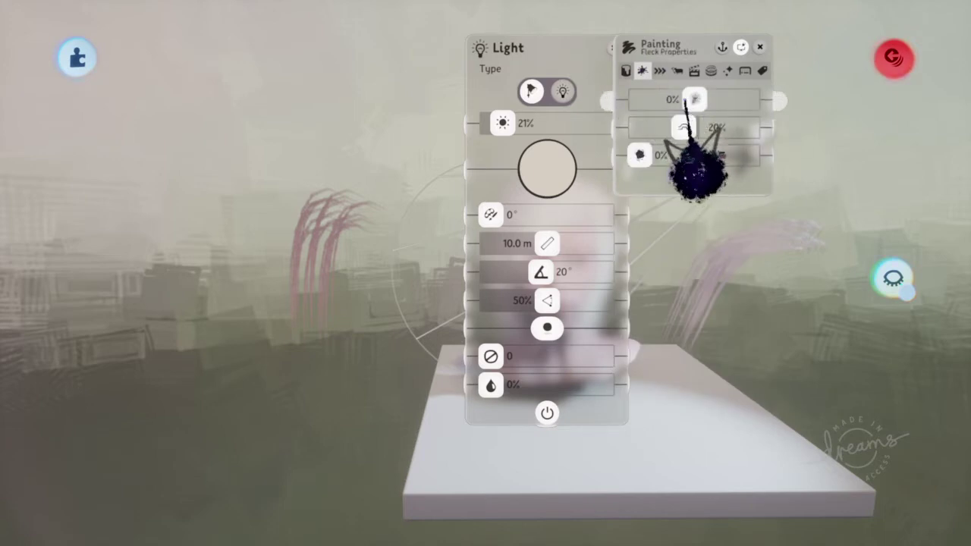
pyautogui.click(626, 71)
pyautogui.moveTo(706, 231); pyautogui.dragTo(806, 241)
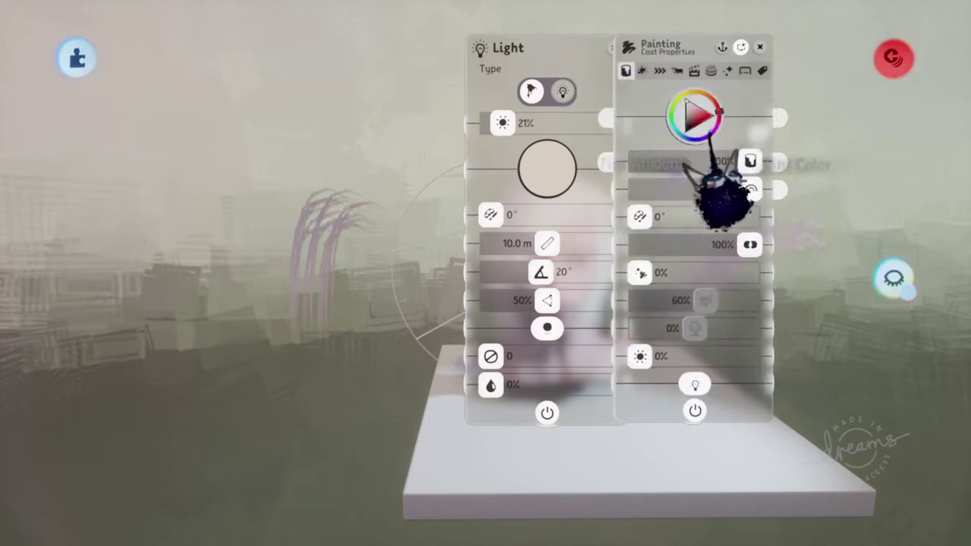
pyautogui.moveTo(751, 191); pyautogui.dragTo(643, 191)
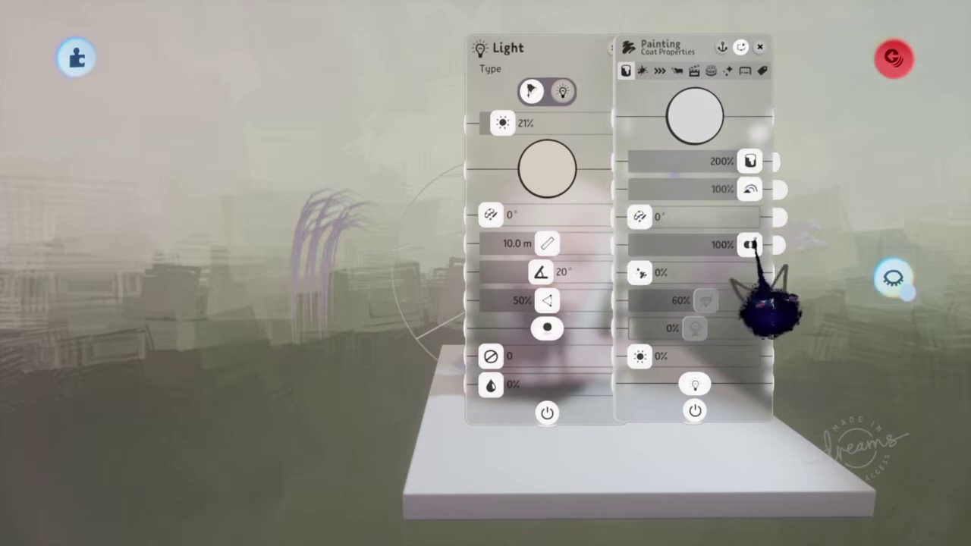
# Step: Check the strands' animation and frame-by-frame settings and tighten the spacing of the positional duplicates
pyautogui.click(693, 71)
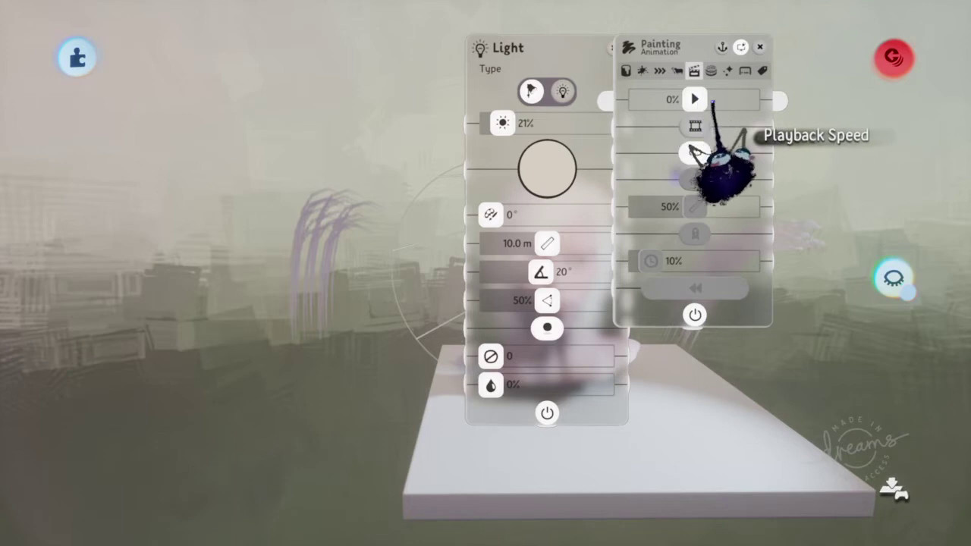
pyautogui.click(710, 70)
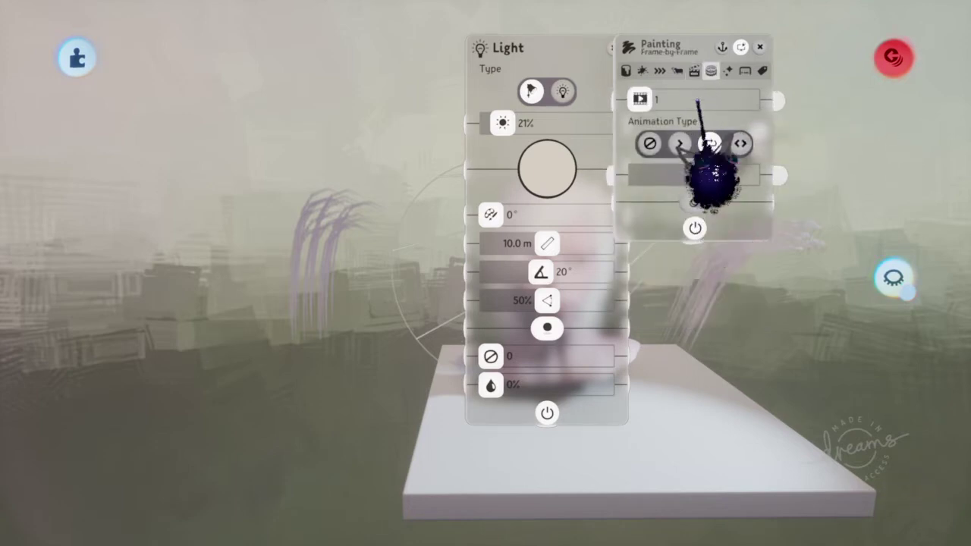
pyautogui.click(676, 70)
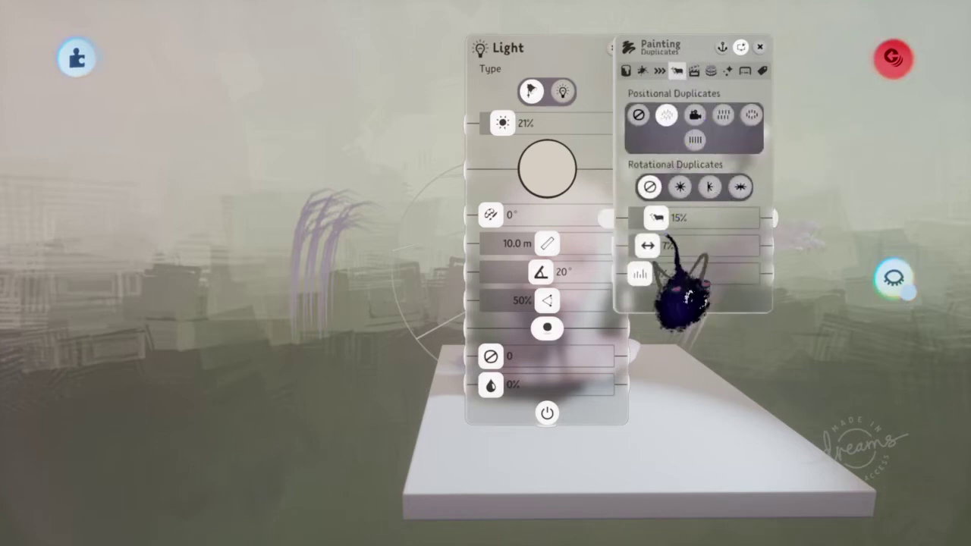
pyautogui.moveTo(647, 246)
pyautogui.mouseDown()
pyautogui.moveTo(665, 245)
pyautogui.moveTo(647, 246)
pyautogui.mouseUp()
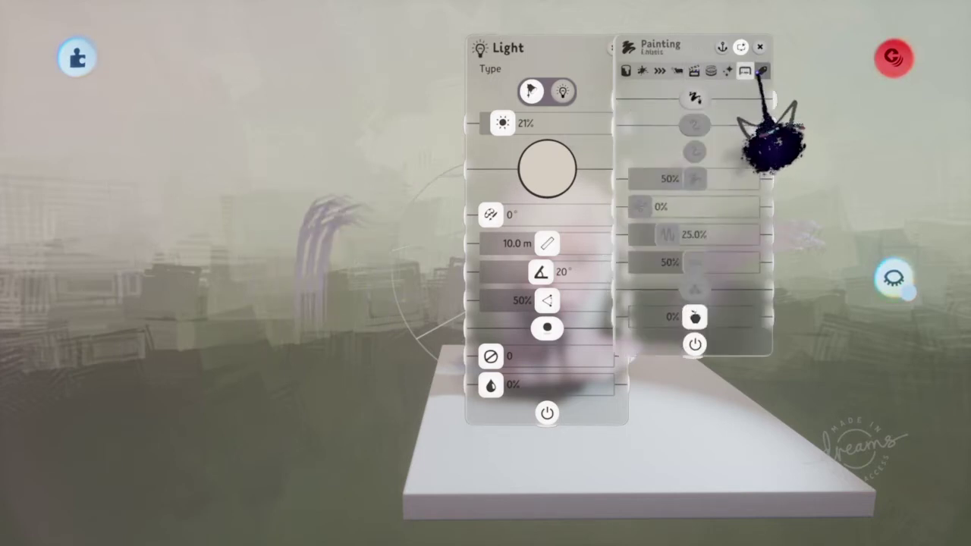
# Step: Enable loose movement in the strands' physical properties, with 16% looseness and 21% wind strength
pyautogui.click(745, 71)
pyautogui.click(727, 70)
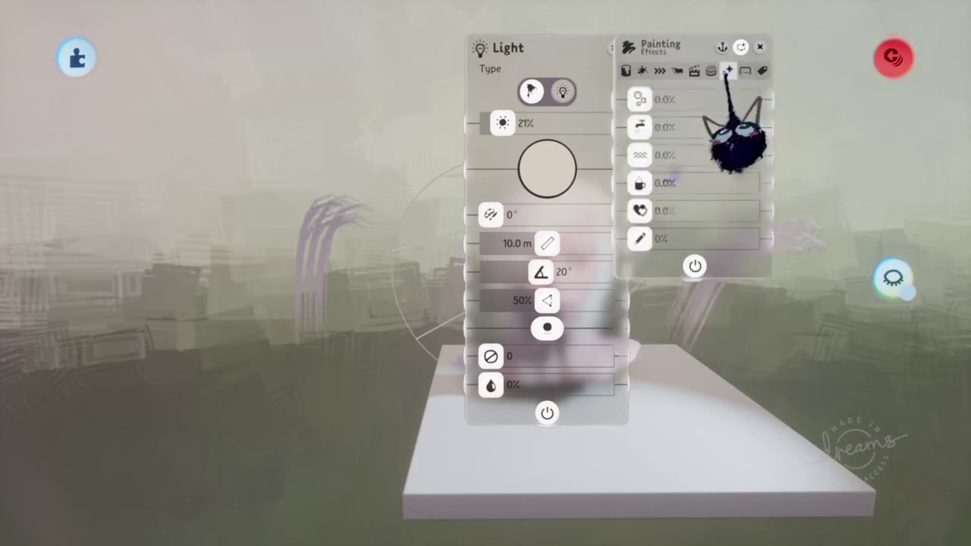
pyautogui.click(745, 71)
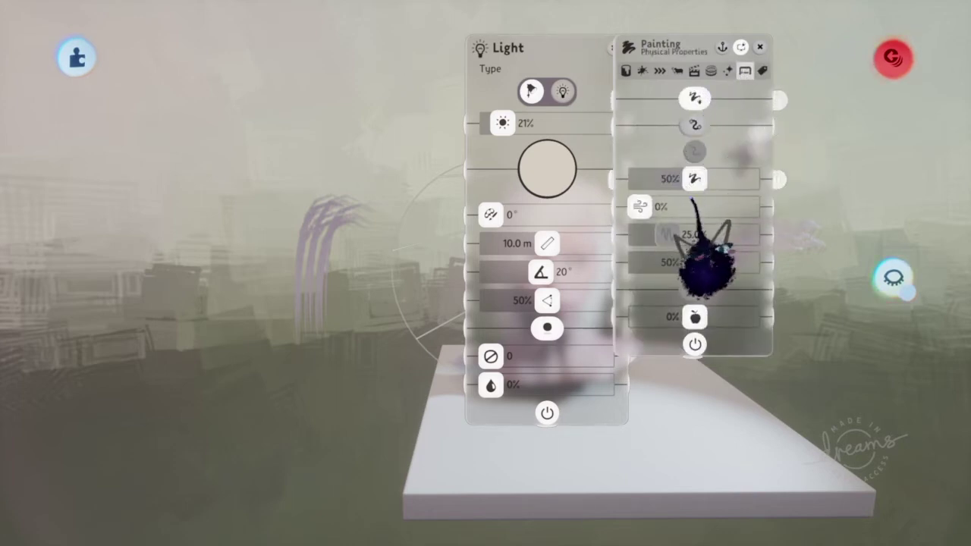
pyautogui.moveTo(639, 206); pyautogui.dragTo(682, 206)
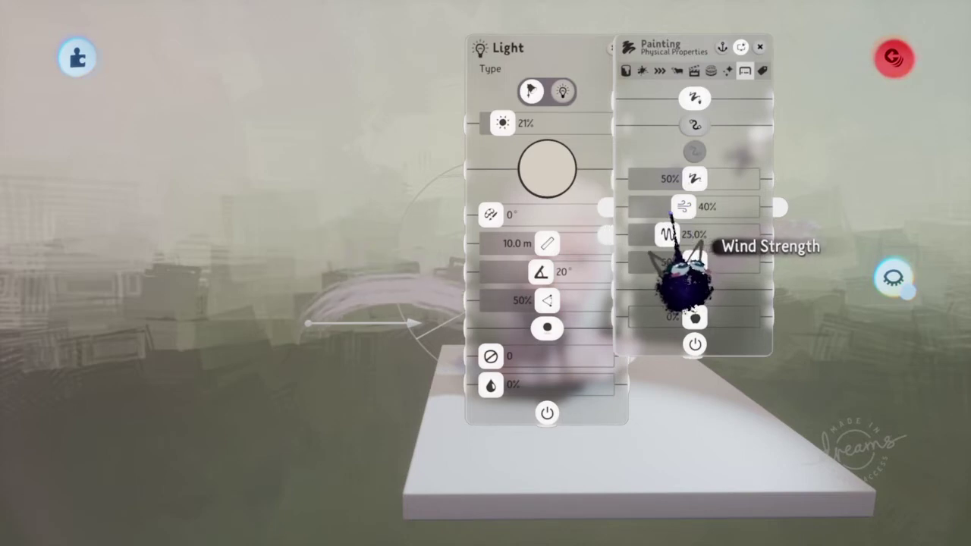
pyautogui.moveTo(681, 207); pyautogui.dragTo(657, 179)
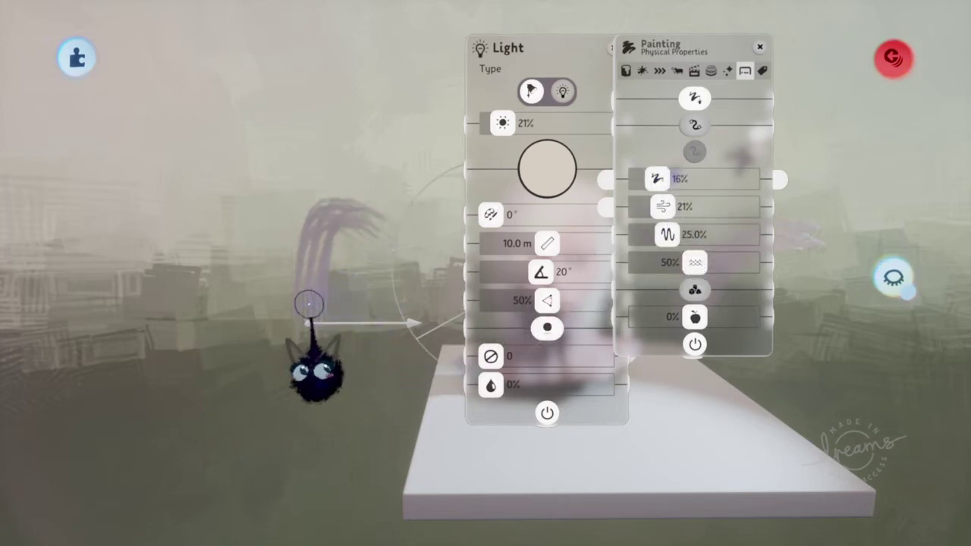
# Step: Turn the group of strands so they hang downwards and point their wind direction away from the bust
pyautogui.moveTo(312, 305); pyautogui.dragTo(309, 294)
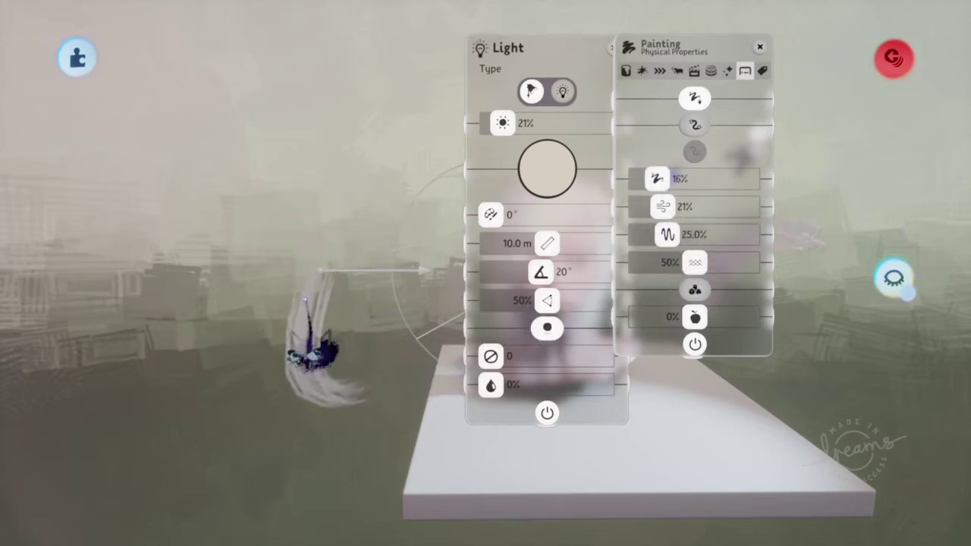
pyautogui.moveTo(314, 291); pyautogui.dragTo(427, 273)
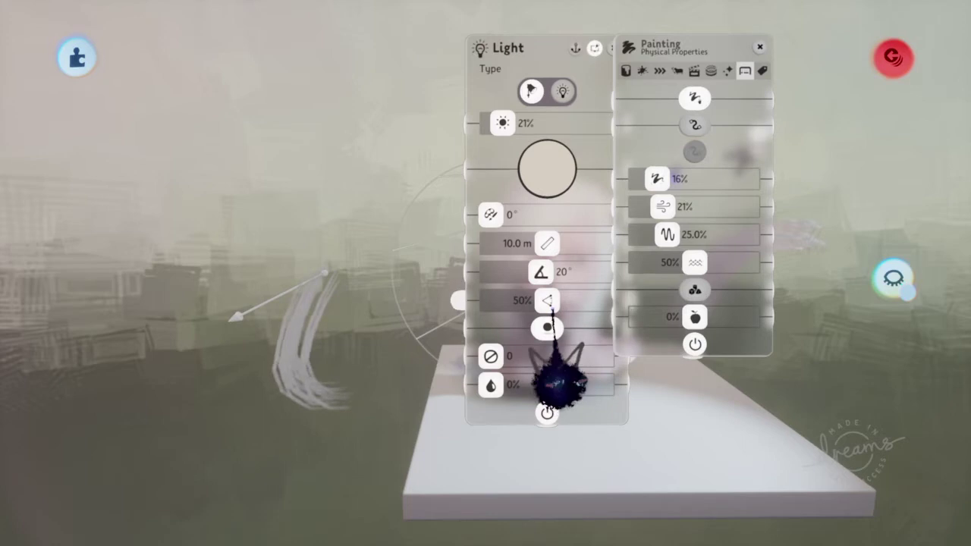
pyautogui.moveTo(425, 314)
pyautogui.mouseDown(button='middle')
pyautogui.moveTo(344, 316)
pyautogui.moveTo(289, 346)
pyautogui.moveTo(291, 339)
pyautogui.mouseUp(button='middle')
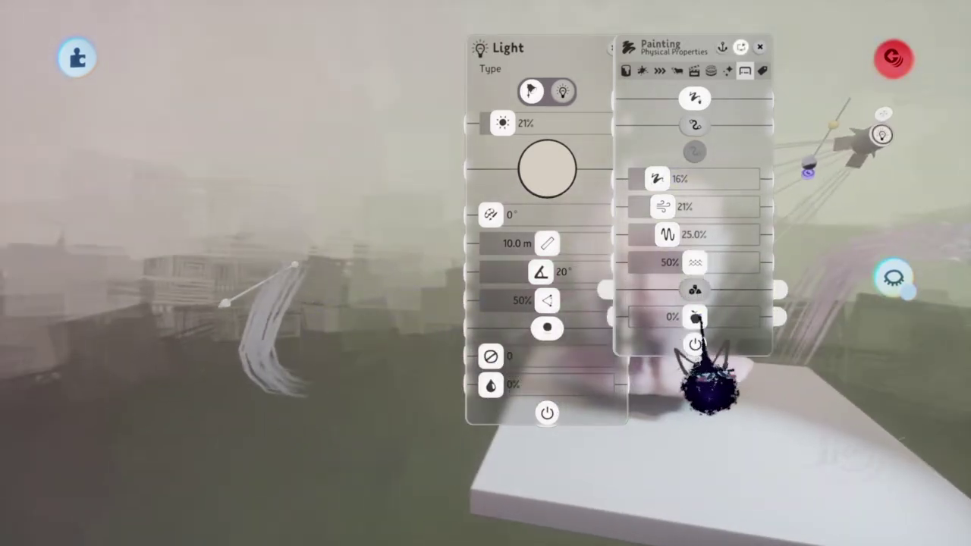
# Step: Set the strands' gravity to 1,000% and switch to effects mode
pyautogui.moveTo(694, 317); pyautogui.dragTo(749, 317)
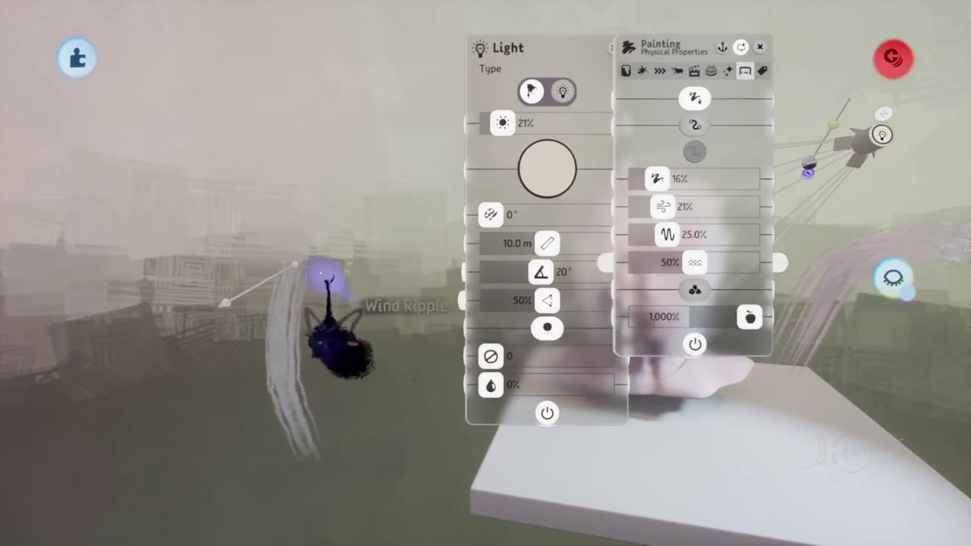
pyautogui.click(486, 108)
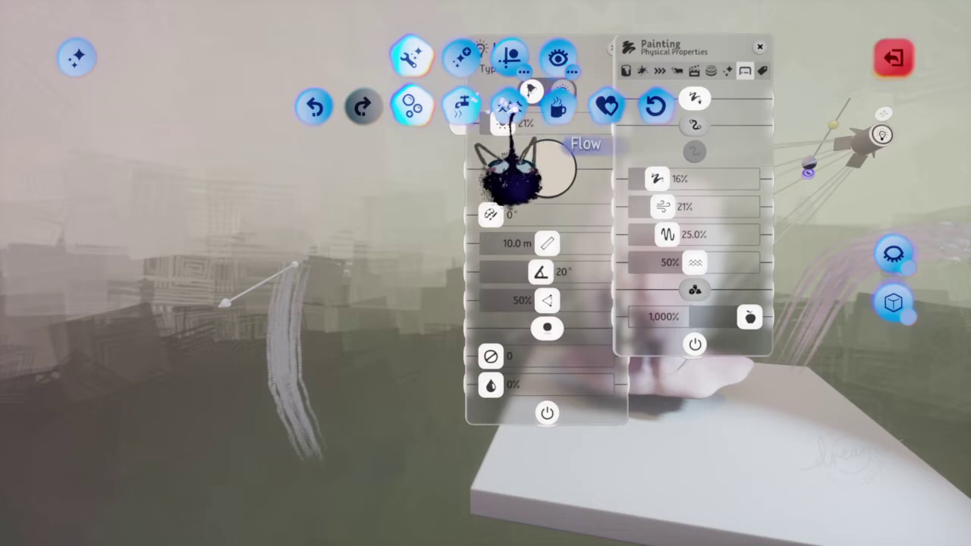
pyautogui.press('Escape')
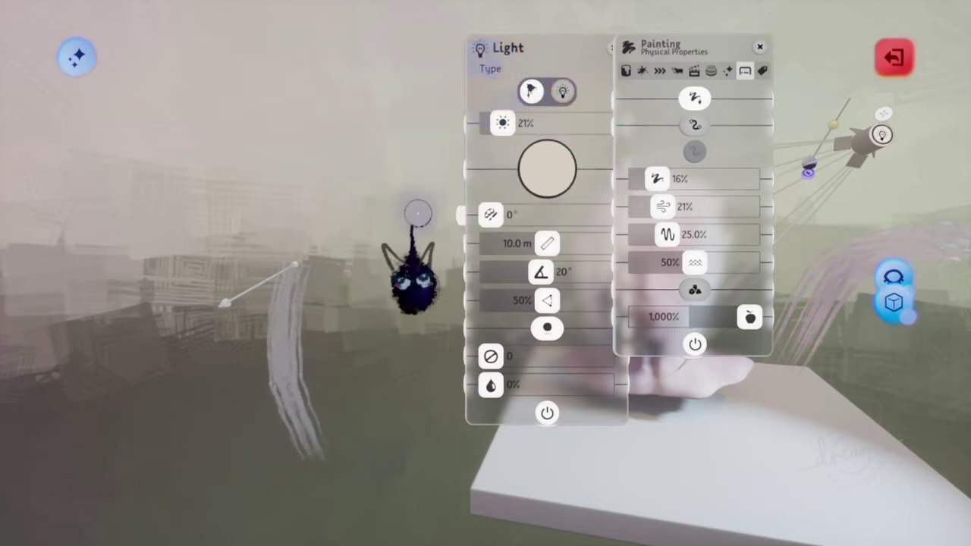
# Step: Leave effects mode and try out a new Sun & Sky gadget beside the loose strands
pyautogui.click(882, 55)
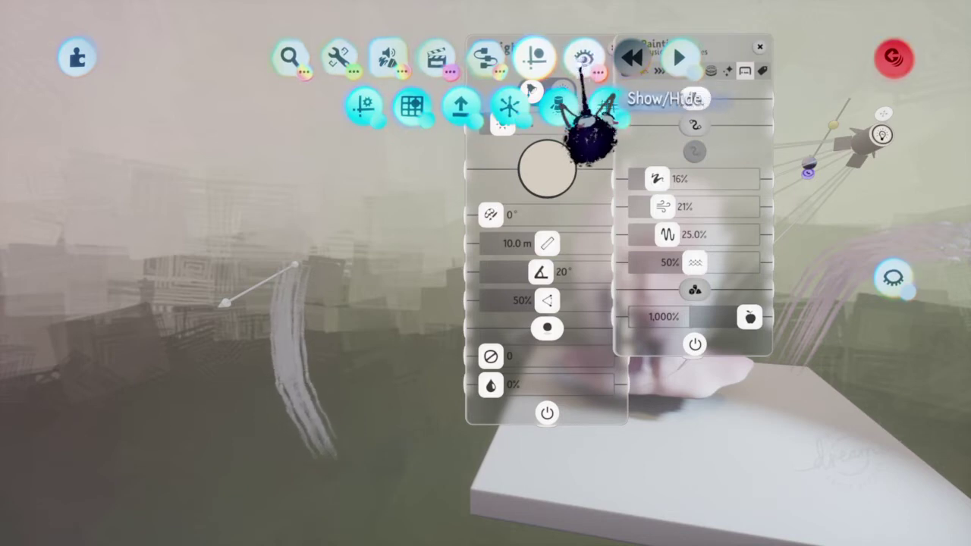
pyautogui.moveTo(584, 60)
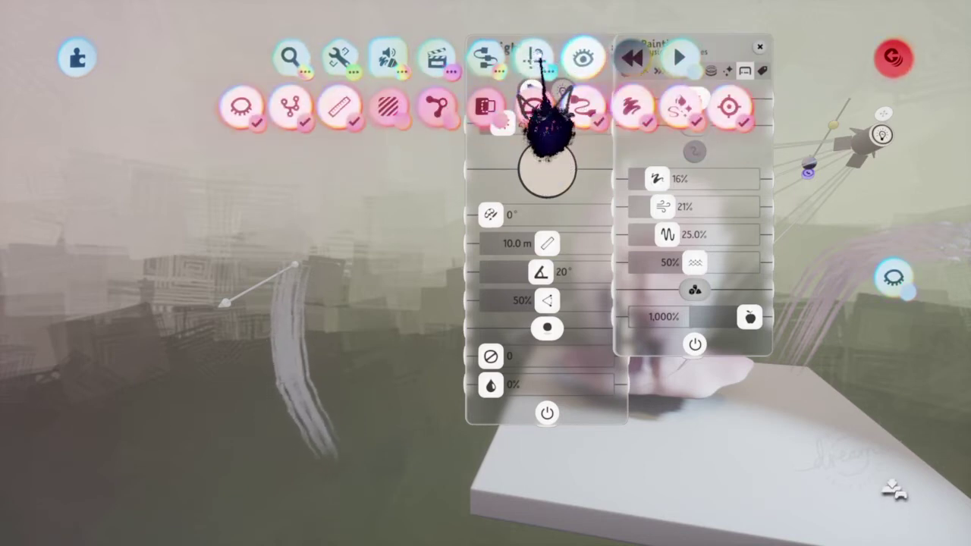
pyautogui.moveTo(536, 59)
pyautogui.moveTo(484, 59)
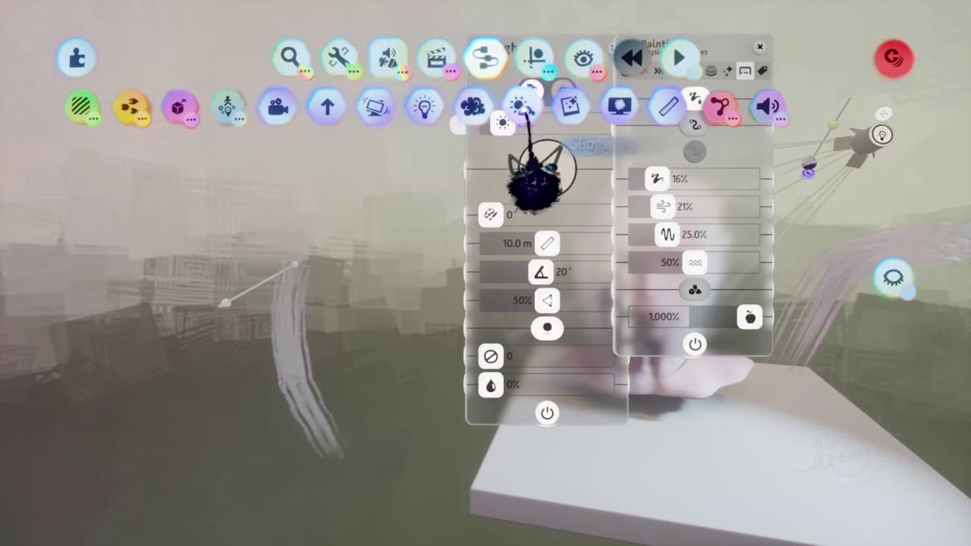
pyautogui.click(520, 105)
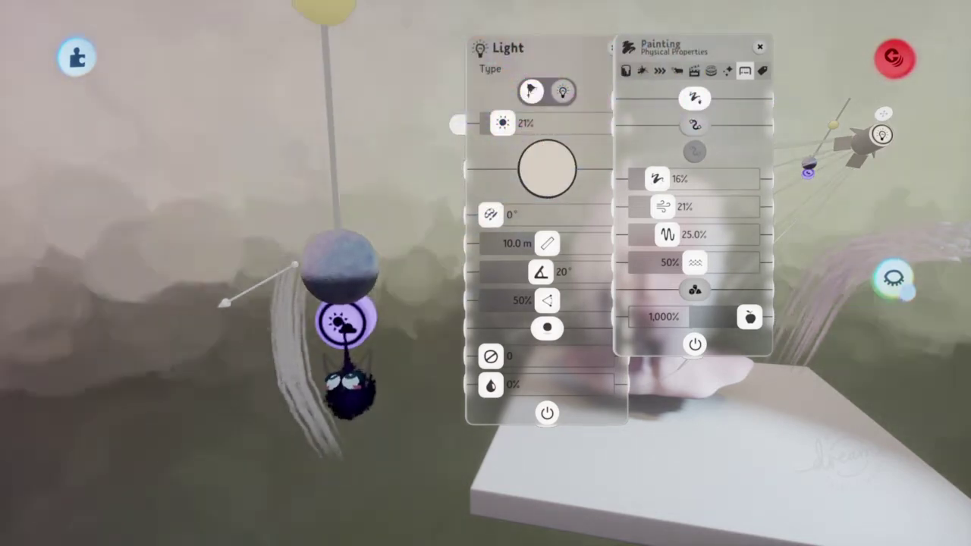
pyautogui.press('Escape')
pyautogui.moveTo(567, 97)
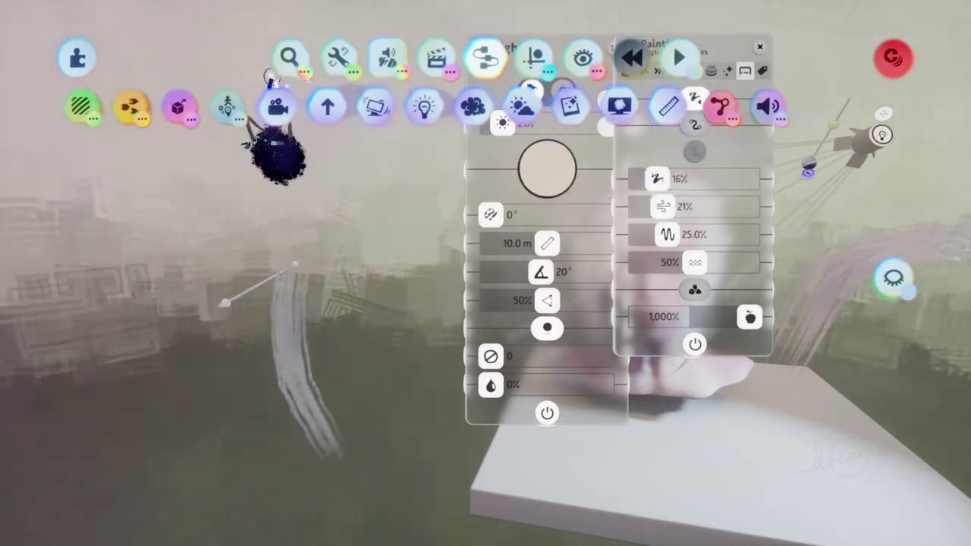
# Step: Return to the front of the bust and close the Light and Painting settings
pyautogui.moveTo(324, 144)
pyautogui.mouseDown(button='middle')
pyautogui.moveTo(347, 288)
pyautogui.moveTo(343, 266)
pyautogui.moveTo(369, 245)
pyautogui.mouseUp(button='middle')
pyautogui.moveTo(368, 304)
pyautogui.mouseDown(button='middle')
pyautogui.moveTo(385, 336)
pyautogui.moveTo(354, 281)
pyautogui.moveTo(336, 210)
pyautogui.moveTo(300, 159)
pyautogui.mouseUp(button='middle')
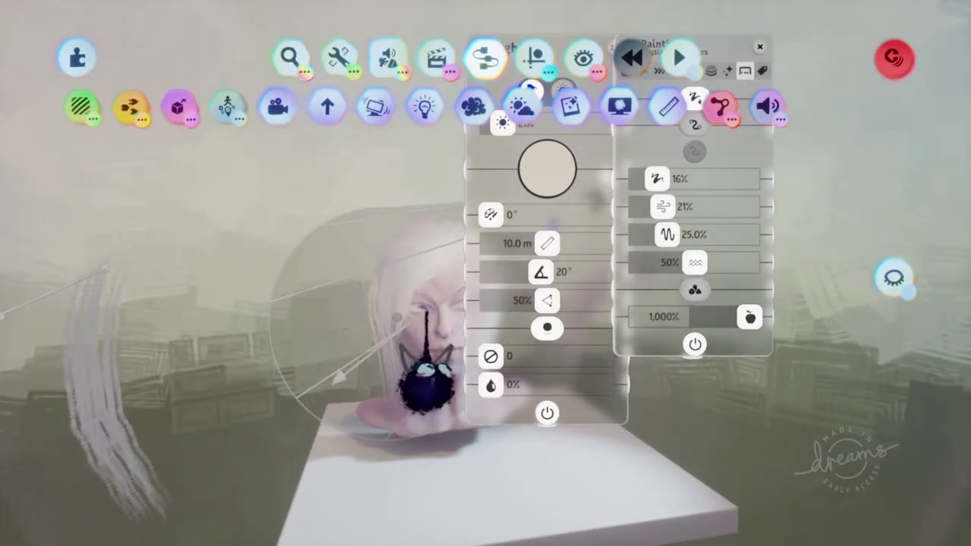
pyautogui.moveTo(428, 306)
pyautogui.mouseDown(button='middle')
pyautogui.moveTo(429, 279)
pyautogui.moveTo(421, 298)
pyautogui.mouseUp(button='middle')
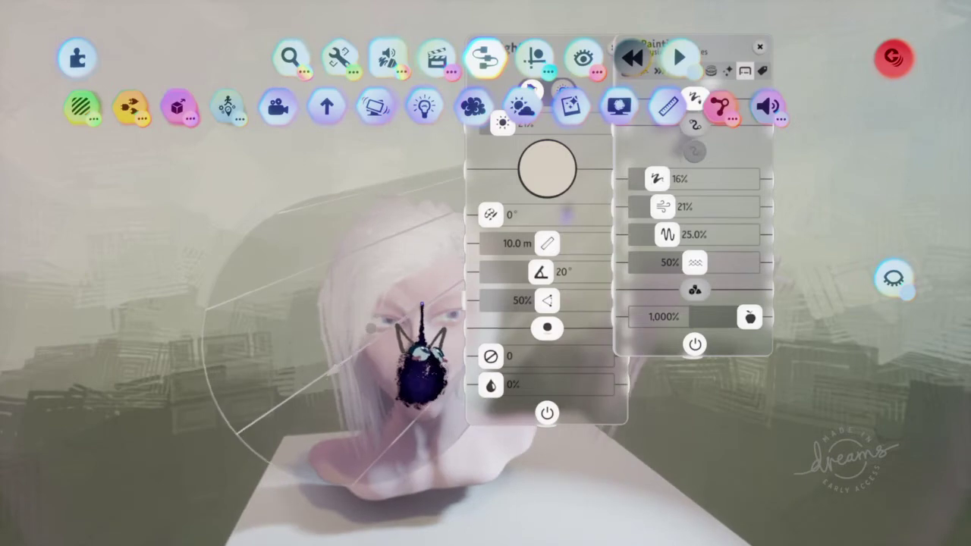
pyautogui.click(894, 59)
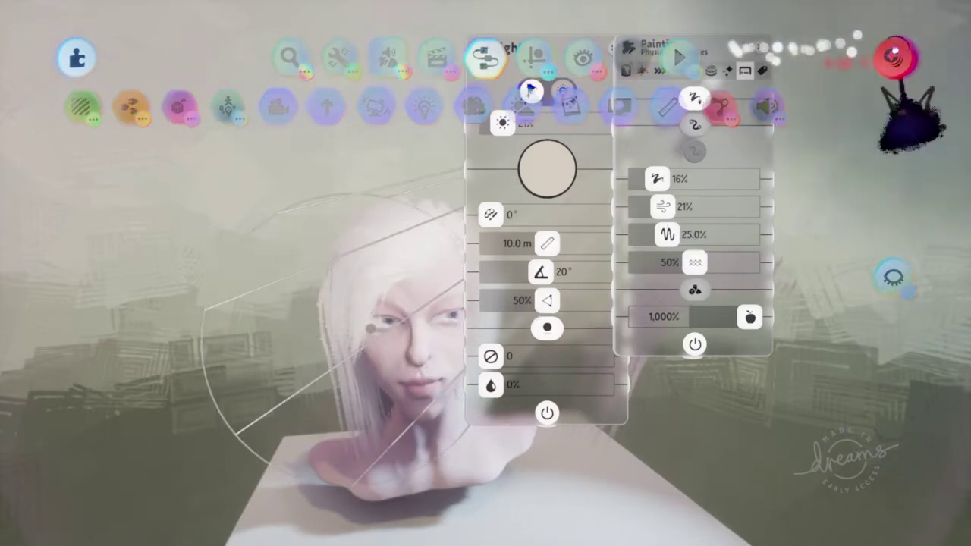
pyautogui.moveTo(460, 238); pyautogui.dragTo(337, 265, button='middle')
pyautogui.press('Escape')
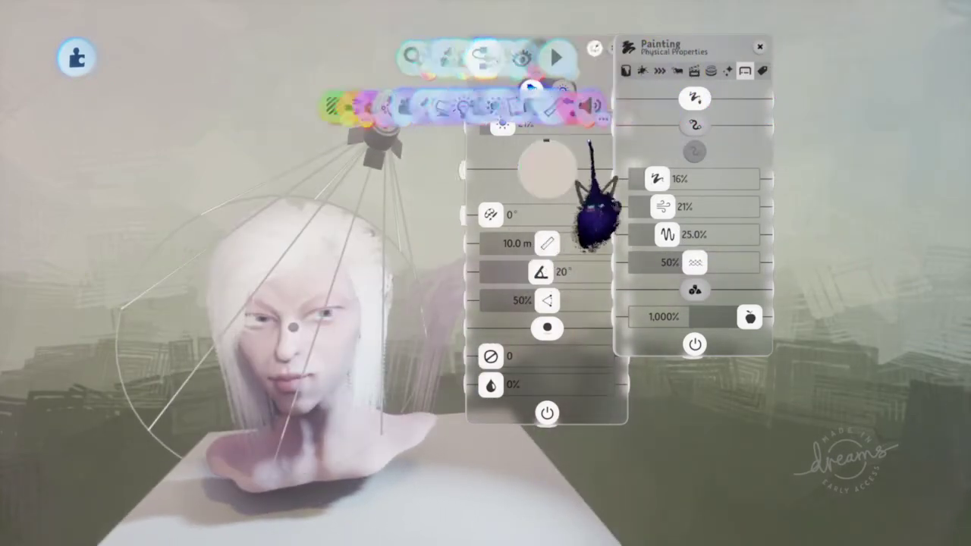
pyautogui.moveTo(562, 49); pyautogui.dragTo(518, 25)
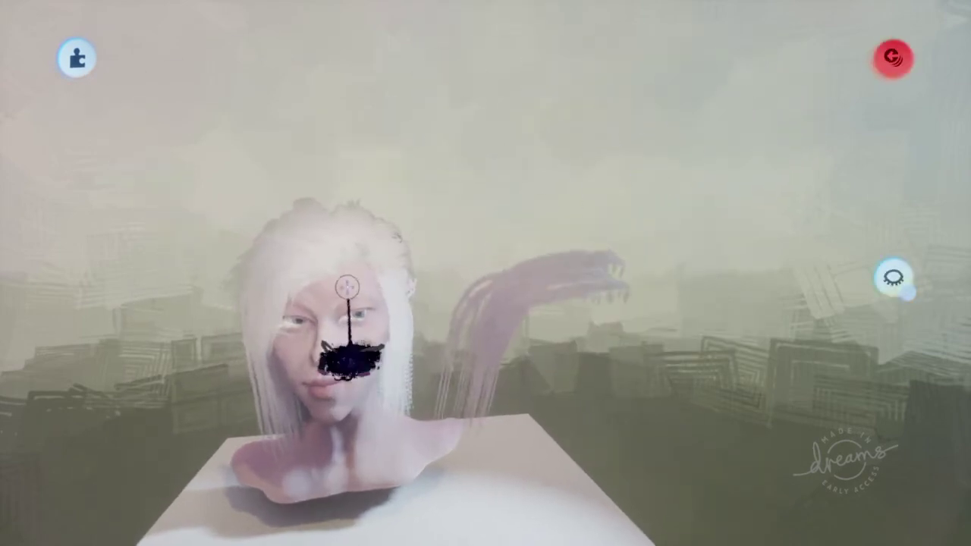
# Step: Pull the painted hair off the bust's head and delete it
pyautogui.moveTo(328, 299); pyautogui.dragTo(804, 242)
pyautogui.moveTo(352, 273); pyautogui.dragTo(363, 261, button='middle')
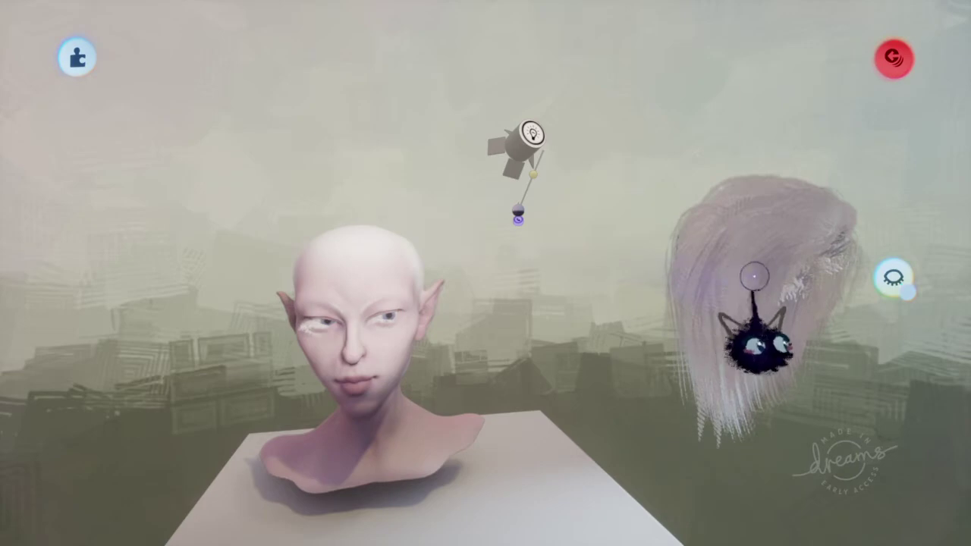
pyautogui.press('Delete')
# Step: Search the Dreamiverse for "Hair" creations to stamp
pyautogui.moveTo(866, 76); pyautogui.dragTo(849, 65)
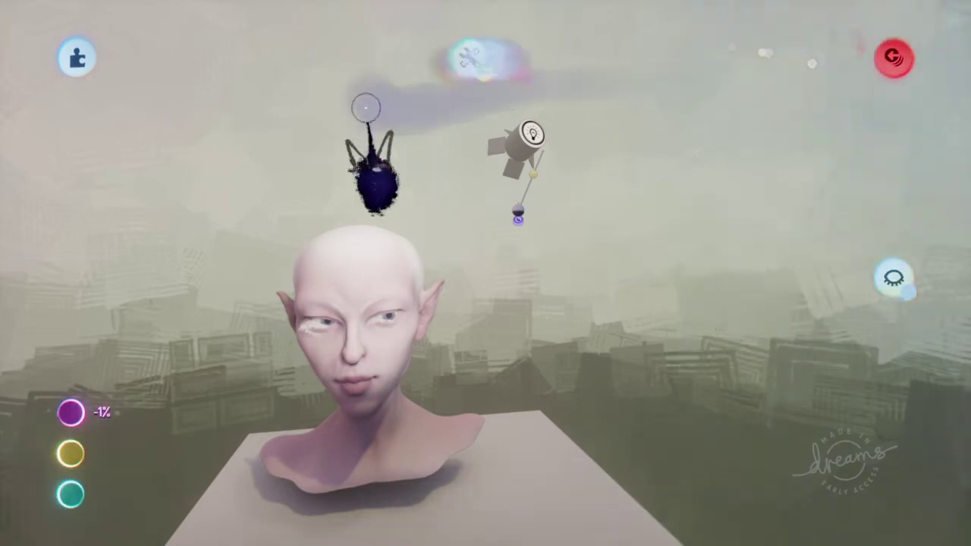
pyautogui.click(291, 60)
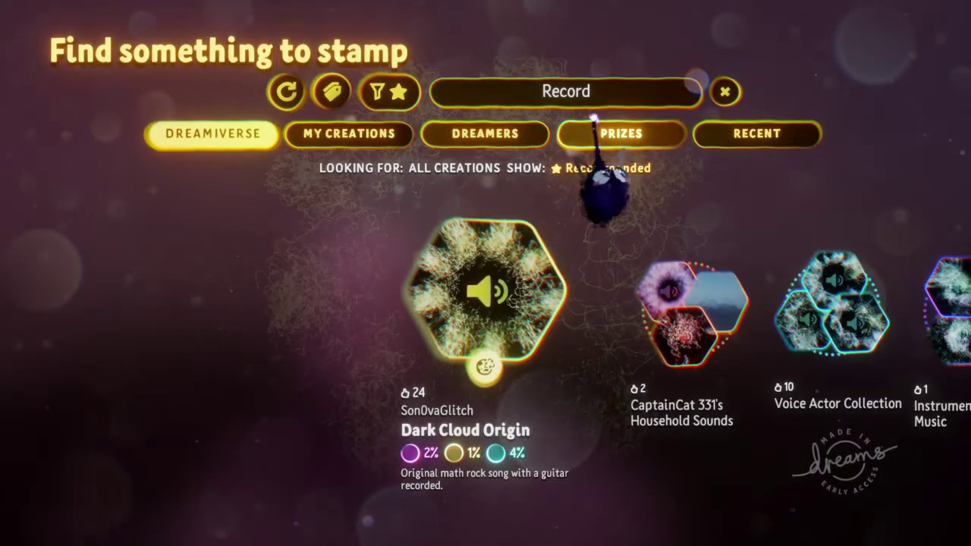
pyautogui.click(595, 92)
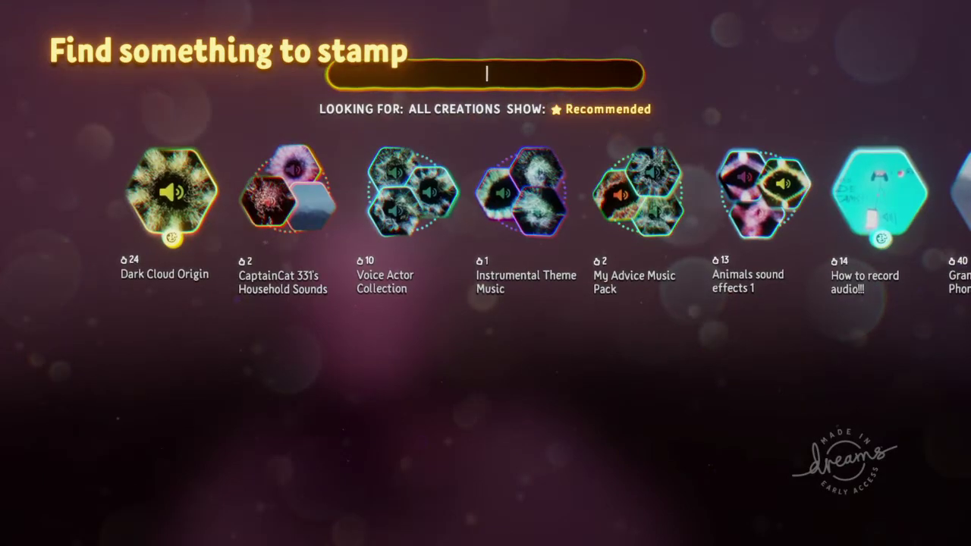
pyautogui.write('Ha')
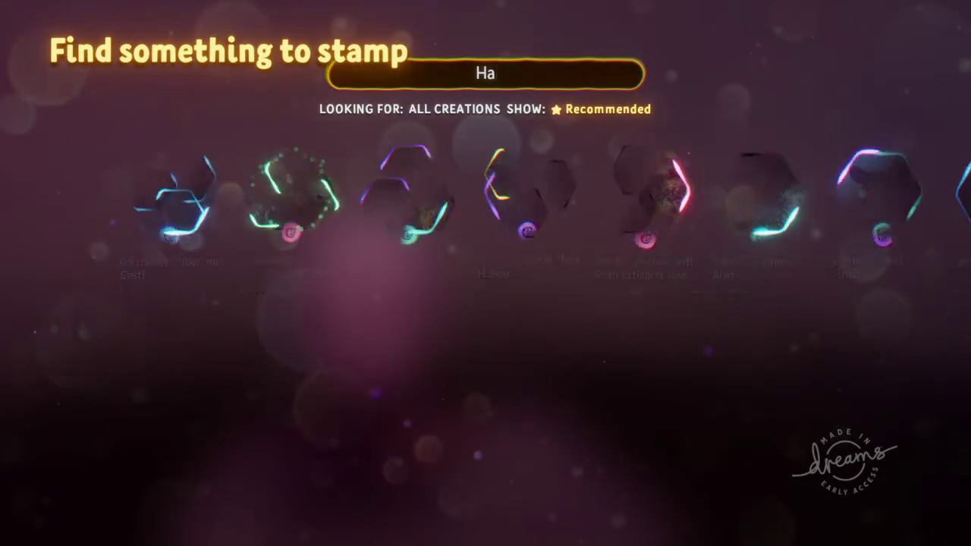
pyautogui.write('it')
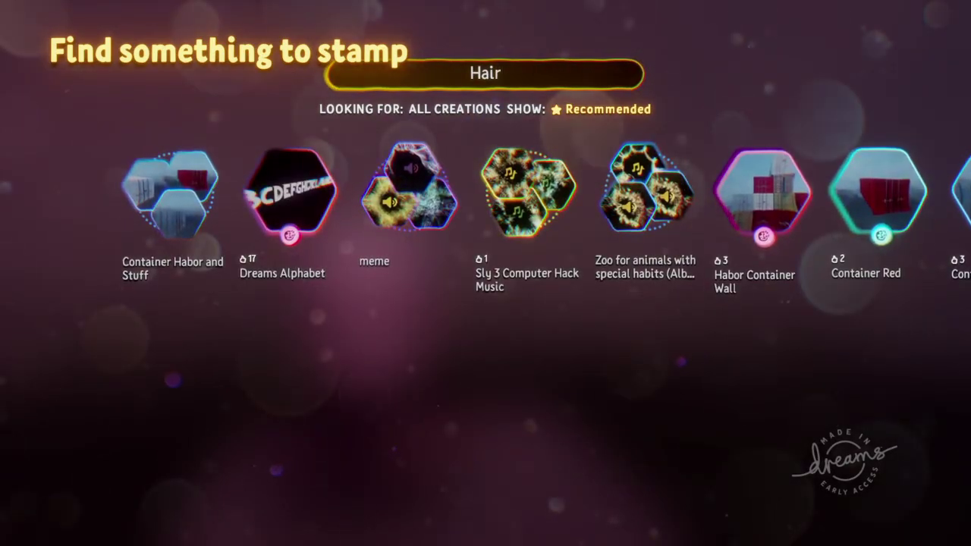
pyautogui.press('Return')
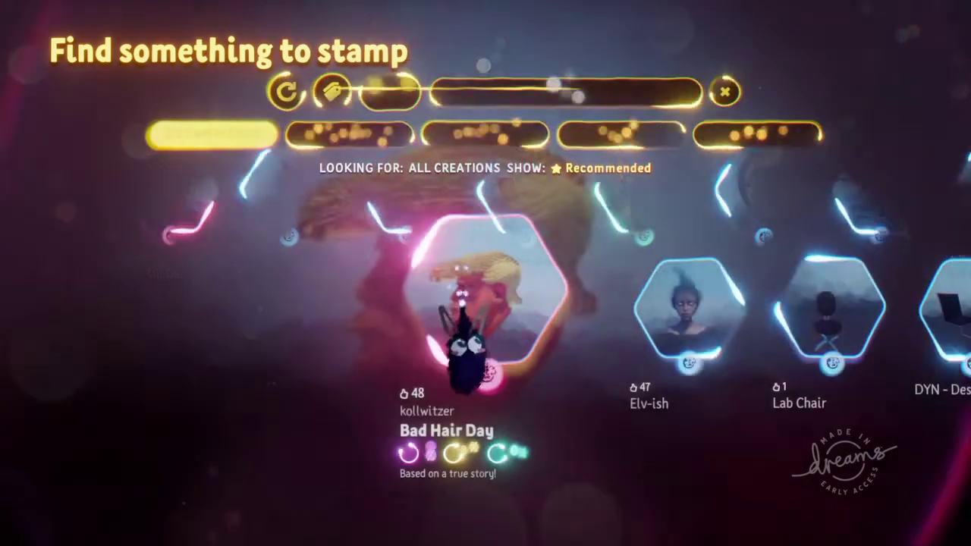
# Step: Browse the hair results, open the "Anime hair I made" collection and choose Kirlia Hair for stamping
pyautogui.hscroll(6, 486, 307)
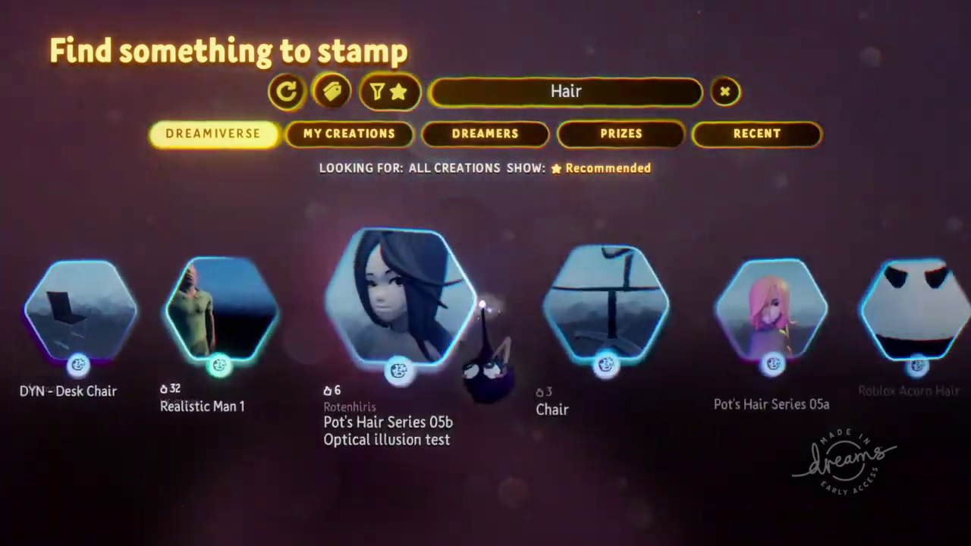
pyautogui.hscroll(-1, 479, 304)
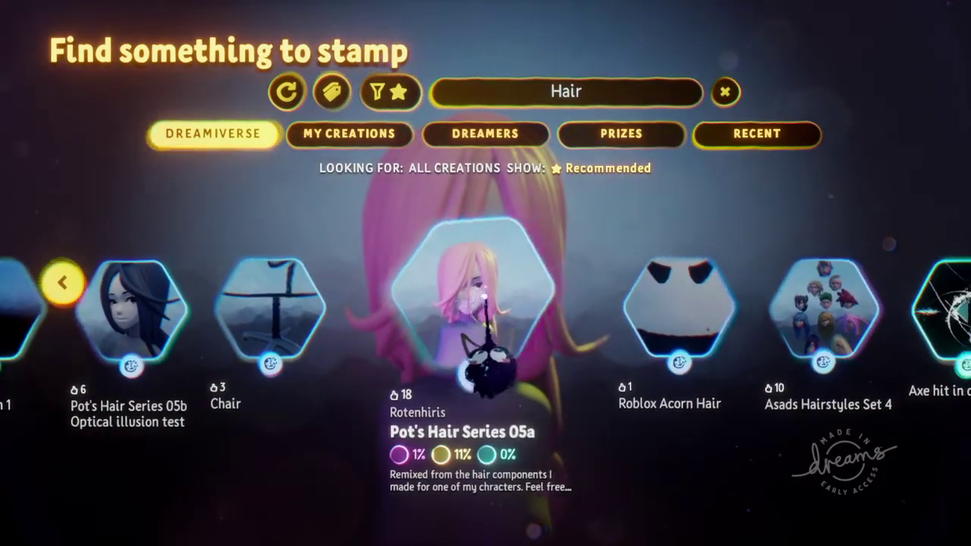
pyautogui.hscroll(5, 482, 355)
pyautogui.hscroll(3, 484, 318)
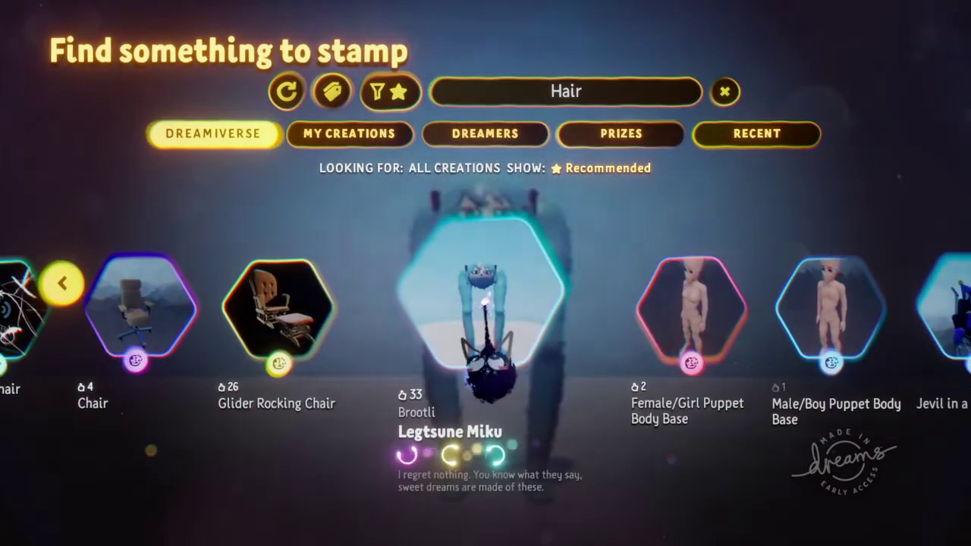
pyautogui.hscroll(1, 482, 303)
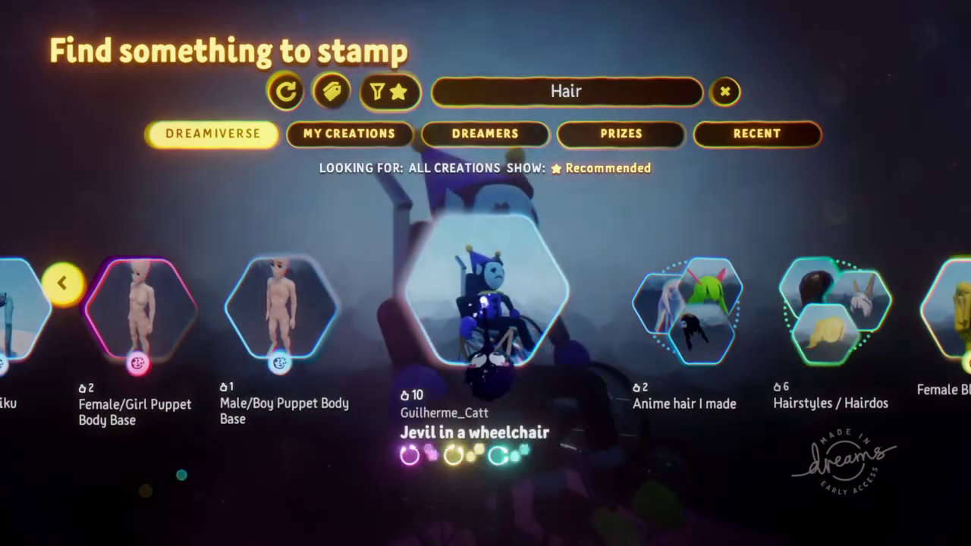
pyautogui.hscroll(3, 483, 303)
pyautogui.hscroll(-2, 483, 304)
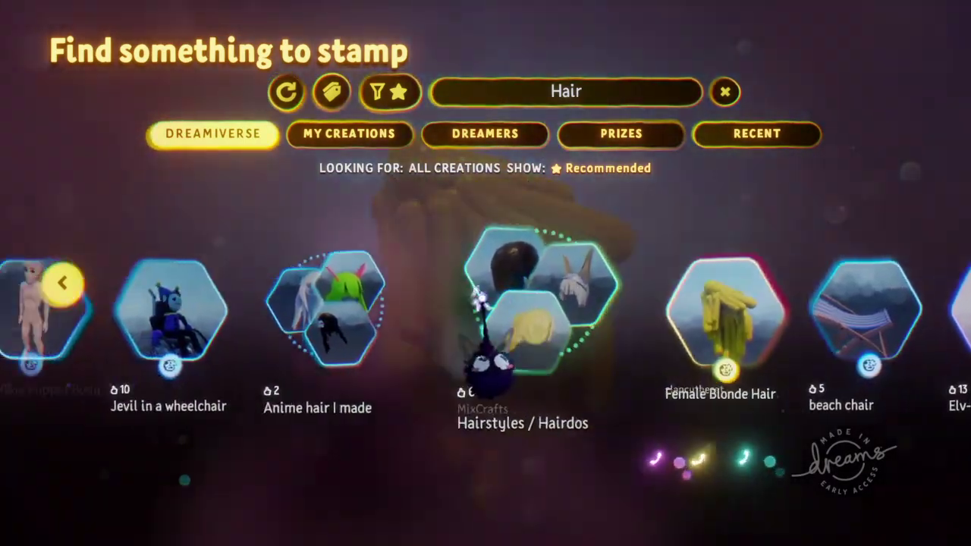
pyautogui.click(479, 294)
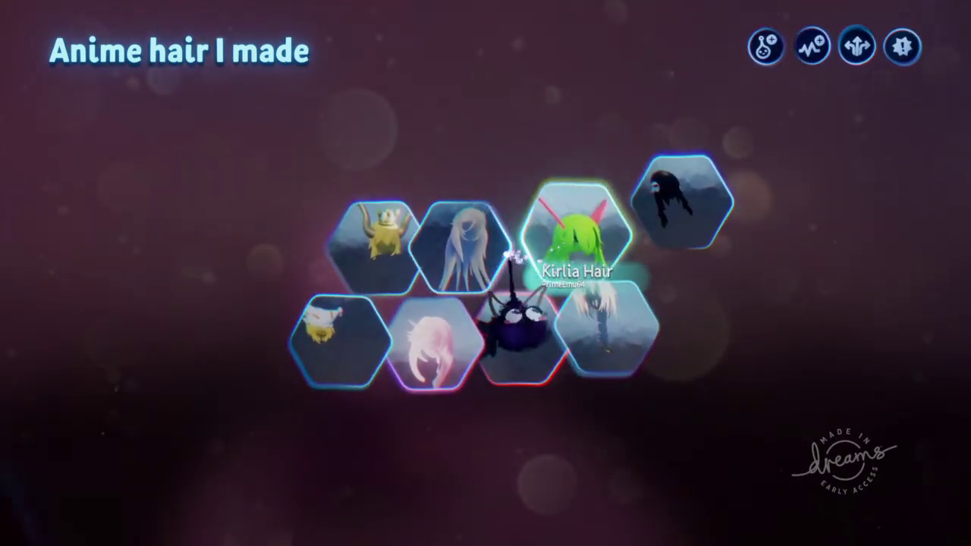
pyautogui.click(540, 241)
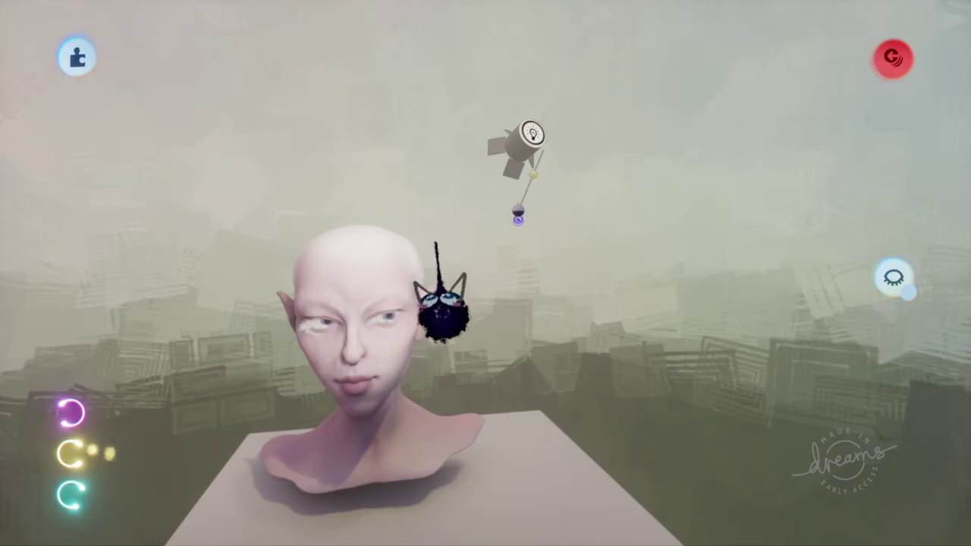
# Step: Stamp the small Kirlia Hair on top of the bust's bald head
pyautogui.moveTo(394, 262); pyautogui.dragTo(404, 228, button='middle')
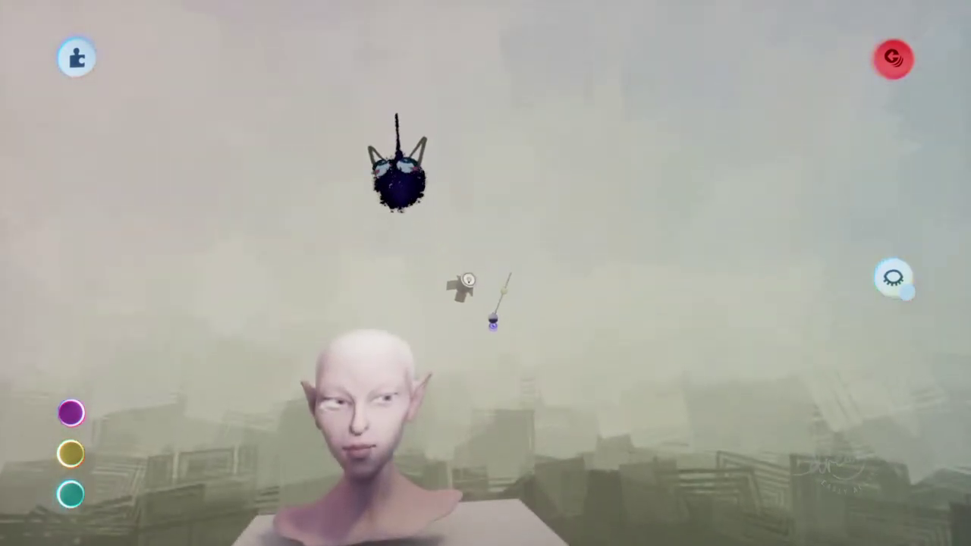
pyautogui.moveTo(397, 186)
pyautogui.mouseDown(button='middle')
pyautogui.moveTo(410, 227)
pyautogui.moveTo(399, 186)
pyautogui.moveTo(407, 162)
pyautogui.moveTo(402, 175)
pyautogui.moveTo(386, 173)
pyautogui.mouseUp(button='middle')
pyautogui.moveTo(507, 104); pyautogui.dragTo(501, 95, button='middle')
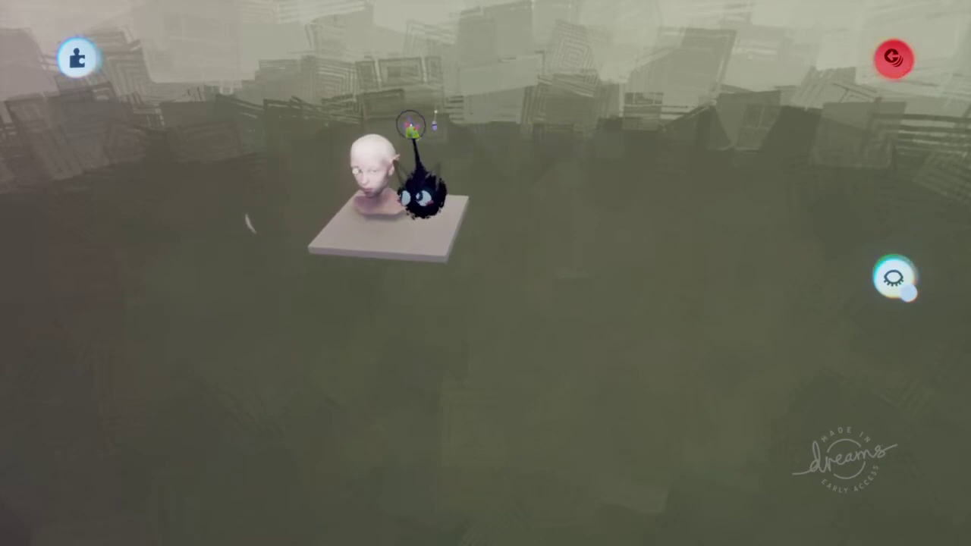
pyautogui.moveTo(413, 112); pyautogui.dragTo(425, 138, button='middle')
pyautogui.scroll(5, 431, 141)
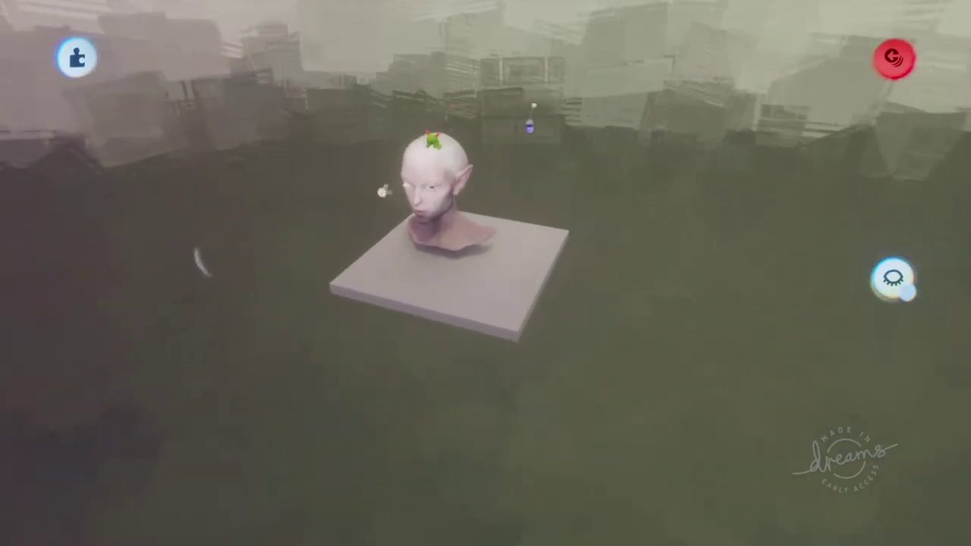
pyautogui.moveTo(434, 152)
pyautogui.mouseDown(button='middle')
pyautogui.moveTo(449, 174)
pyautogui.moveTo(448, 140)
pyautogui.mouseUp(button='middle')
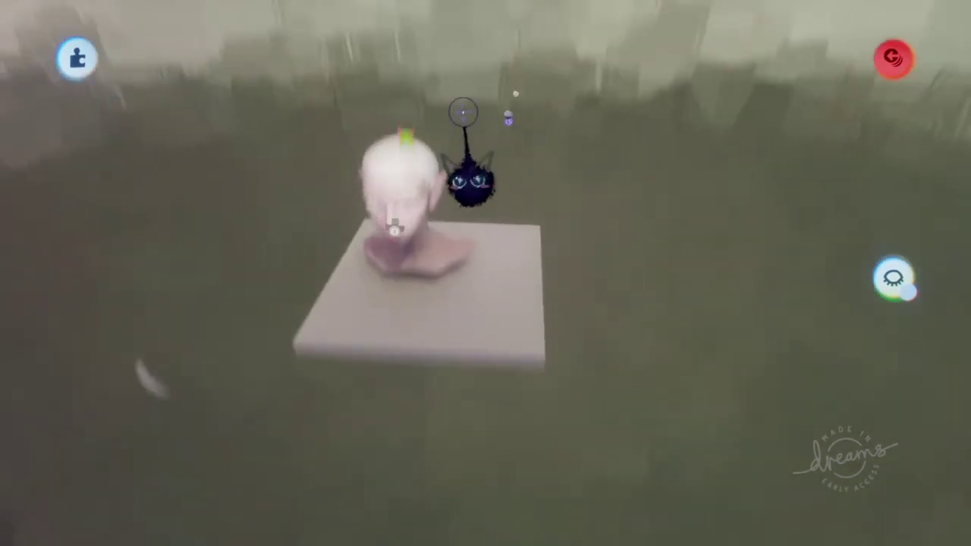
pyautogui.moveTo(462, 113)
pyautogui.mouseDown(button='middle')
pyautogui.moveTo(408, 159)
pyautogui.moveTo(406, 180)
pyautogui.mouseUp(button='middle')
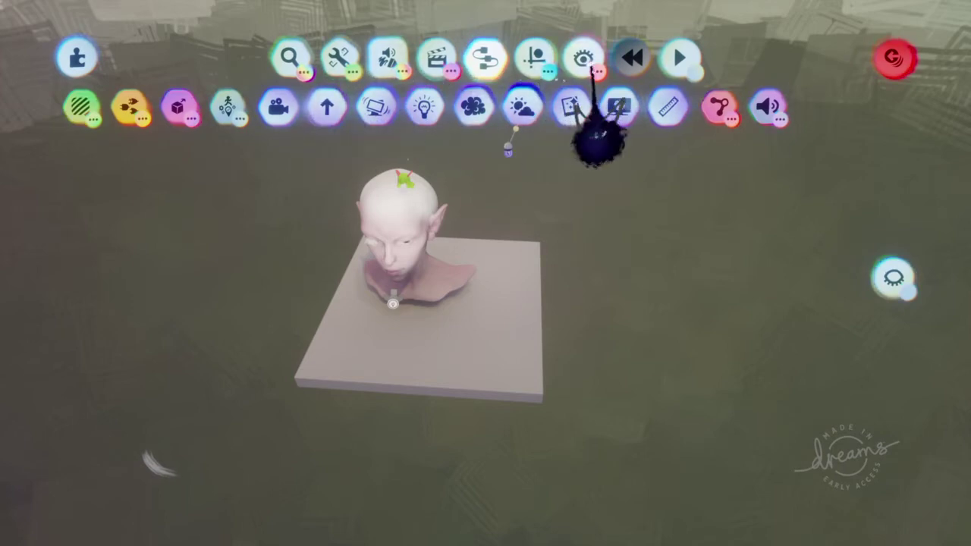
pyautogui.click(532, 59)
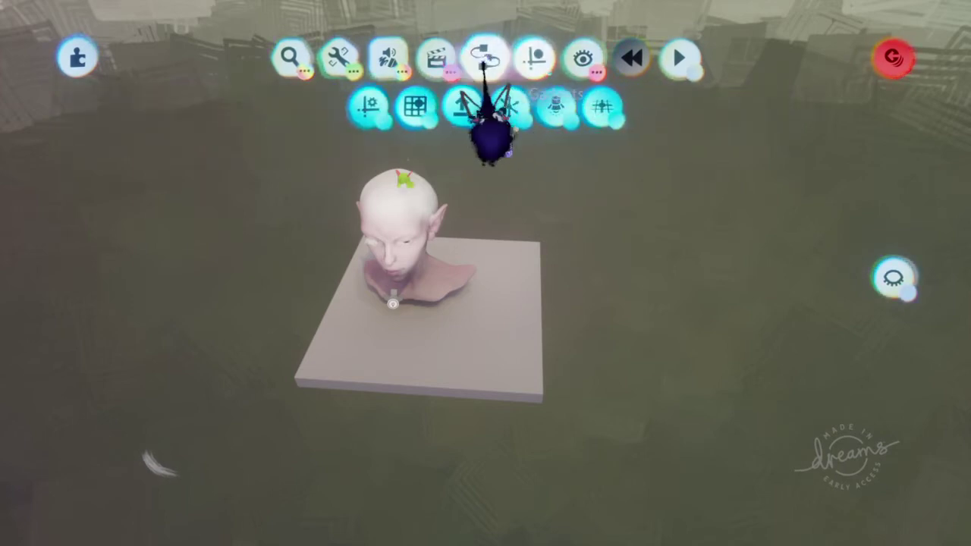
pyautogui.click(486, 61)
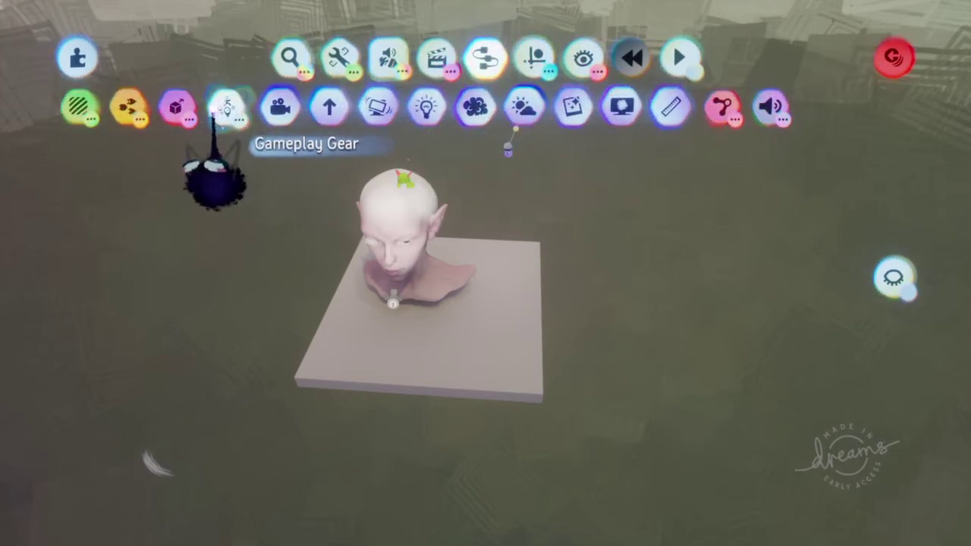
pyautogui.click(228, 106)
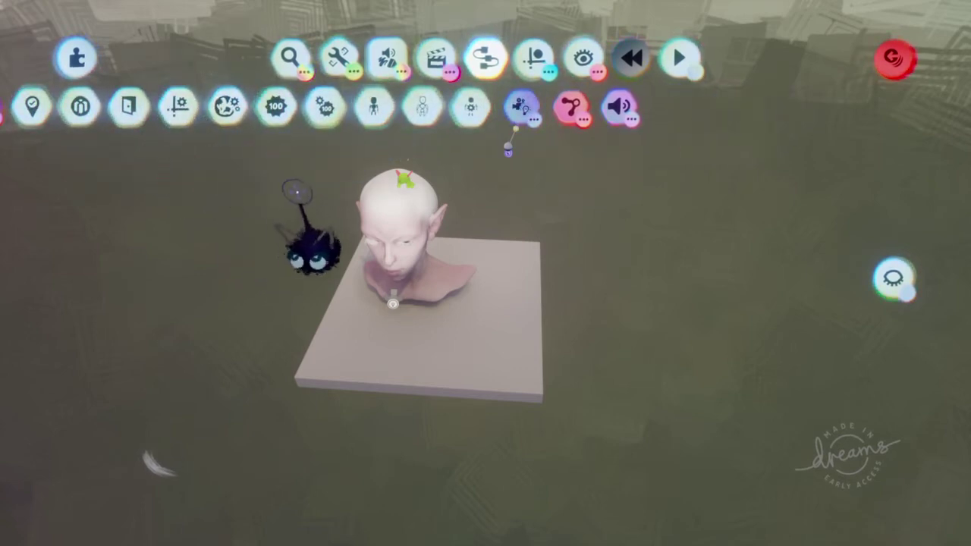
# Step: Scale up the green Kirlia Hair and fit it over the bust's head so it frames the face
pyautogui.click(407, 184)
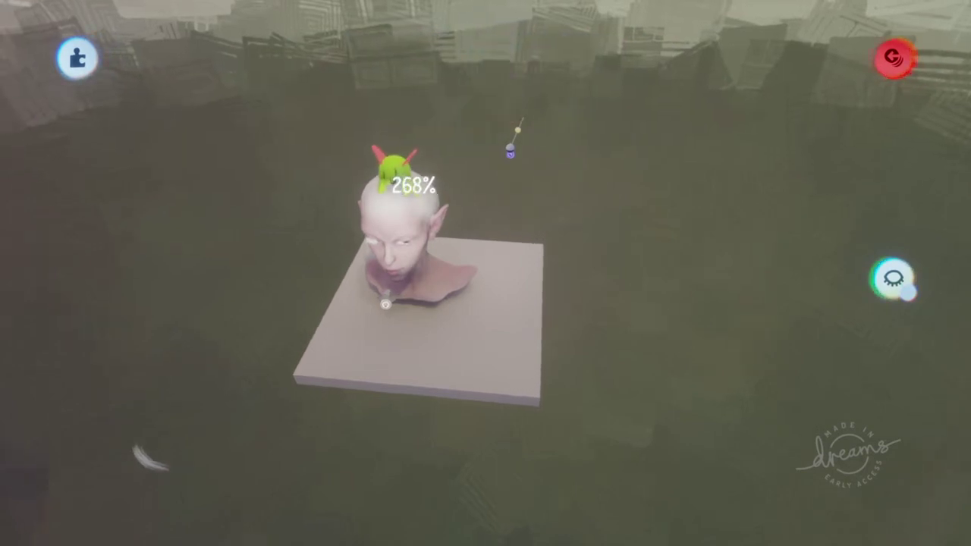
pyautogui.moveTo(408, 189); pyautogui.dragTo(395, 231)
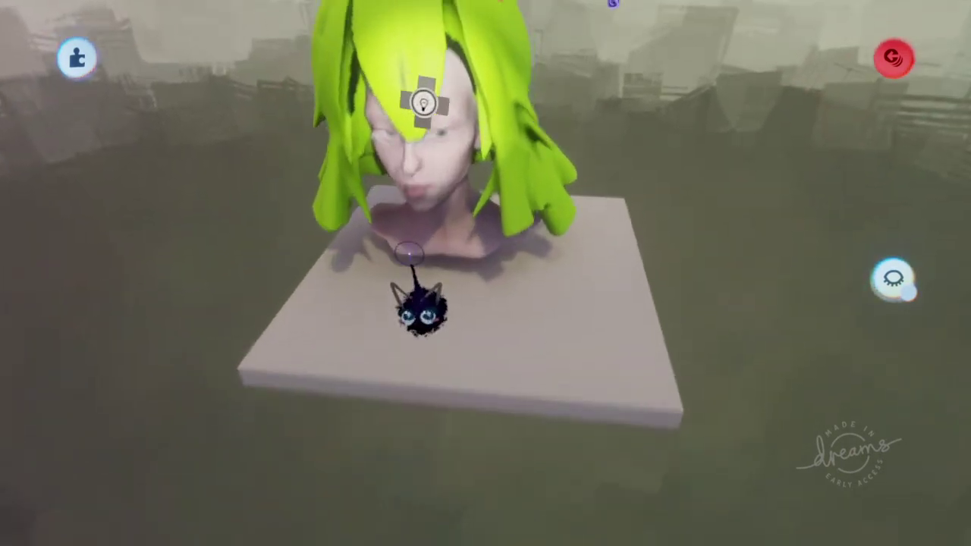
pyautogui.moveTo(409, 254); pyautogui.dragTo(425, 125, button='middle')
pyautogui.moveTo(434, 201); pyautogui.dragTo(425, 323, button='middle')
pyautogui.moveTo(423, 282); pyautogui.dragTo(416, 314)
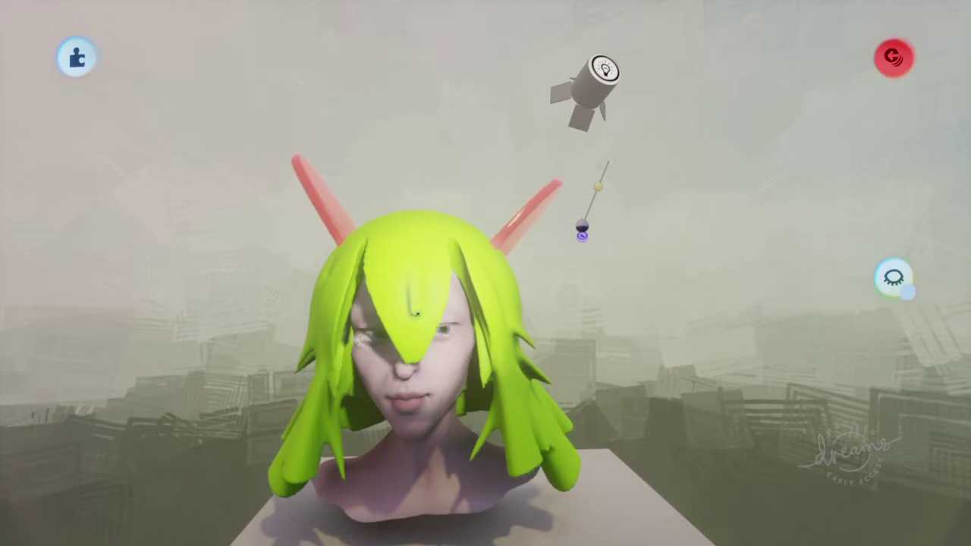
# Step: Fine-tune the scale and position of the Kirlia Hair so it sits closely around the bust's face
pyautogui.moveTo(416, 314); pyautogui.dragTo(416, 313, button='middle')
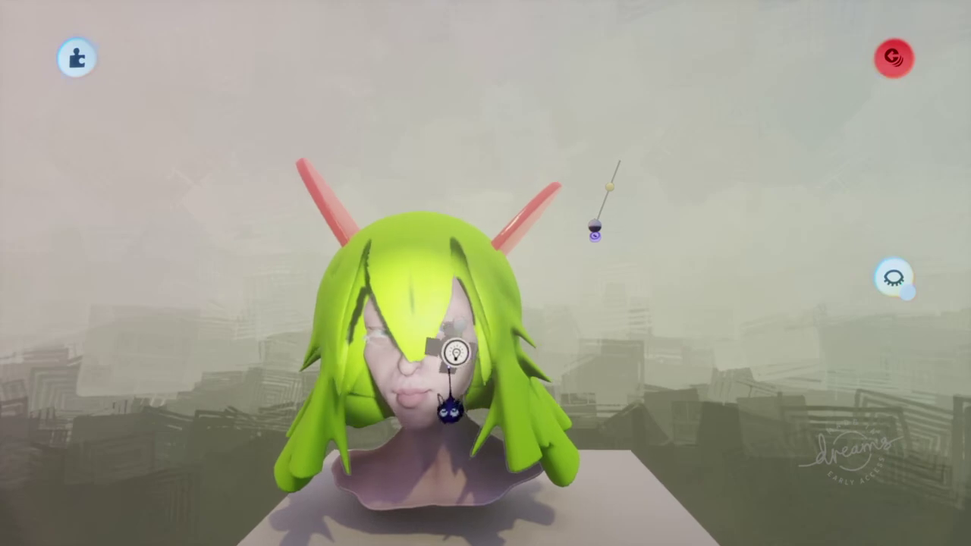
pyautogui.moveTo(450, 370); pyautogui.dragTo(456, 266, button='middle')
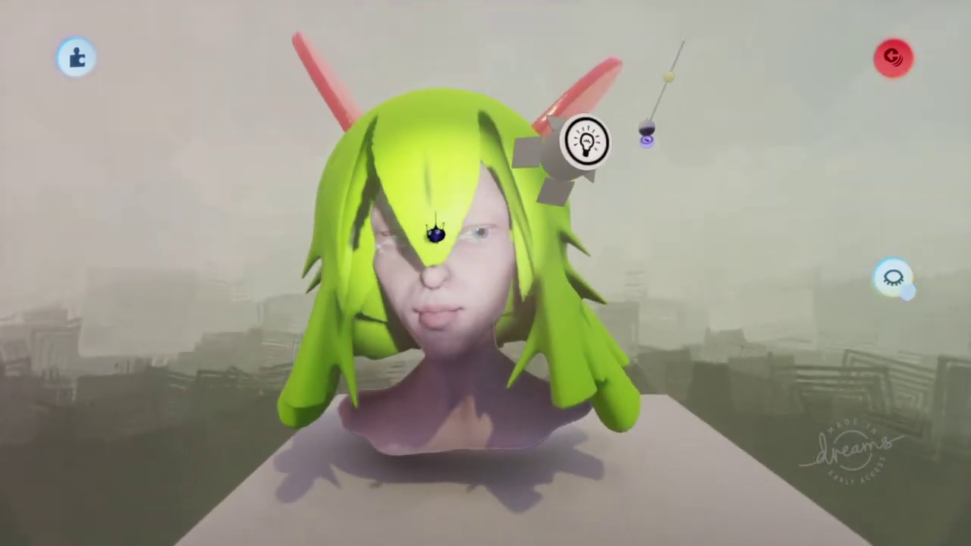
pyautogui.moveTo(438, 237); pyautogui.dragTo(459, 296, button='middle')
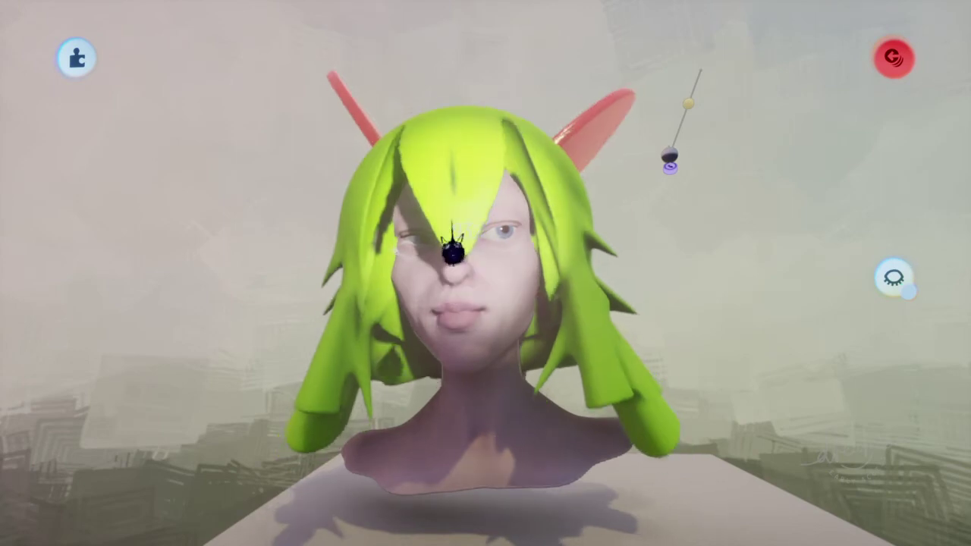
pyautogui.scroll(-2, 454, 228)
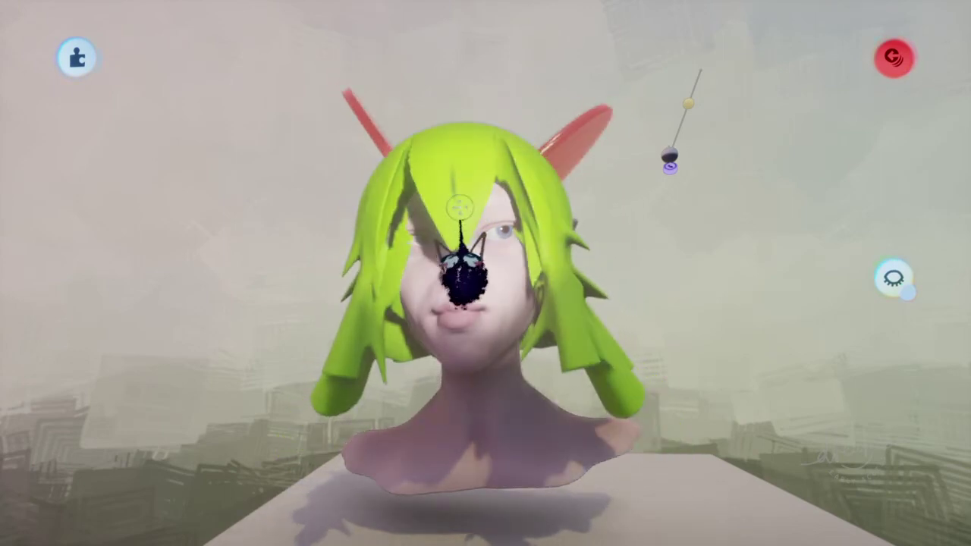
pyautogui.hotkey('ctrl', 'z')
pyautogui.hotkey('ctrl', 'z')
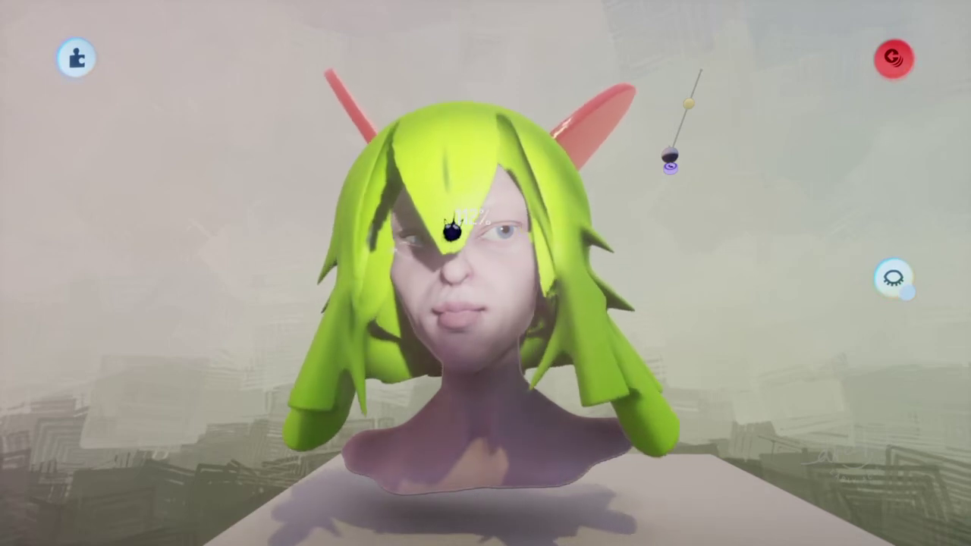
pyautogui.scroll(3, 455, 229)
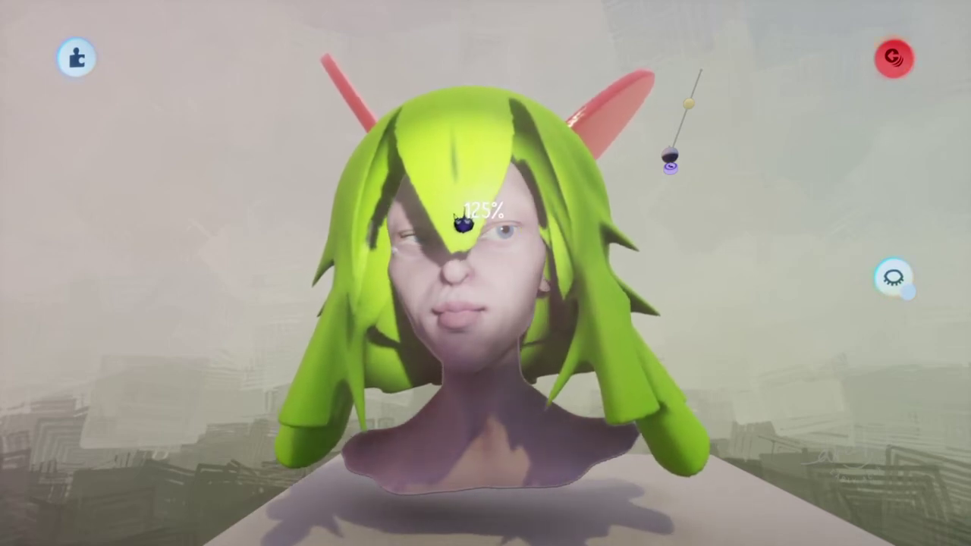
pyautogui.scroll(-3, 460, 241)
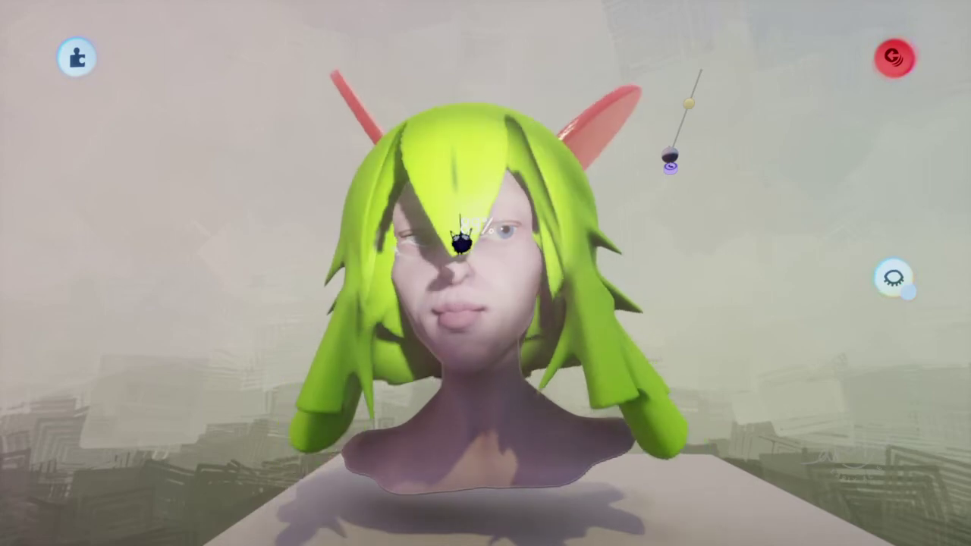
pyautogui.rightClick(478, 258)
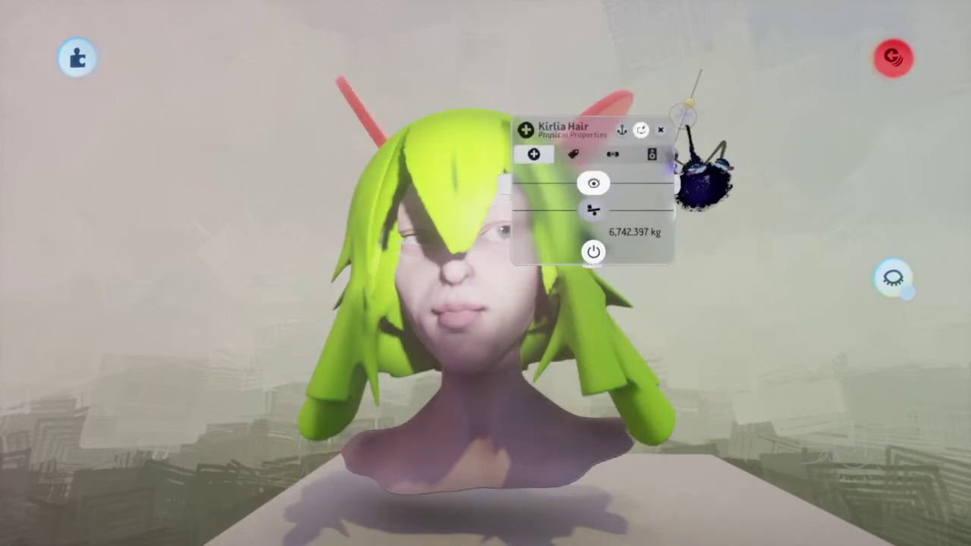
pyautogui.click(661, 130)
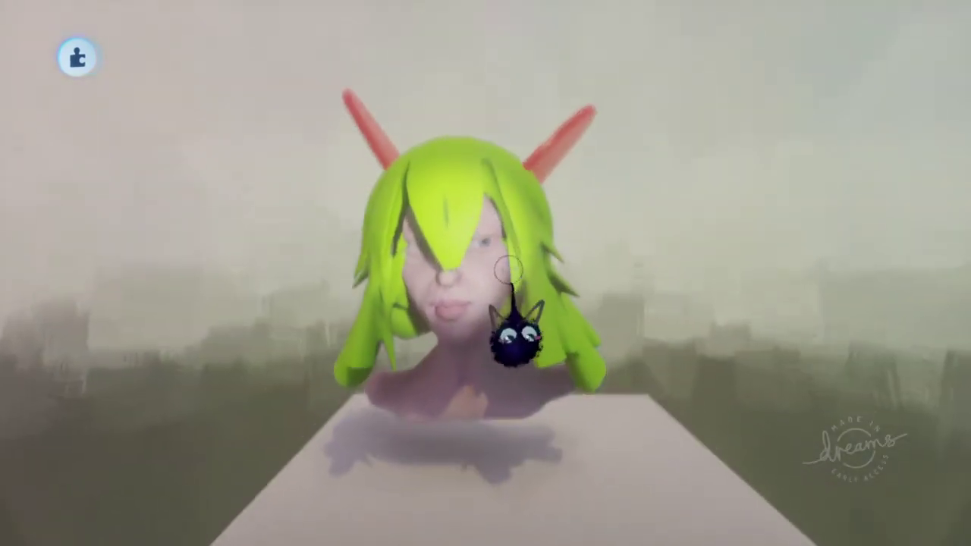
# Step: Open the outer properties of the sculpture inside the Kirlia Hair group and tint it red at 100%
pyautogui.moveTo(508, 270); pyautogui.dragTo(504, 205, button='middle')
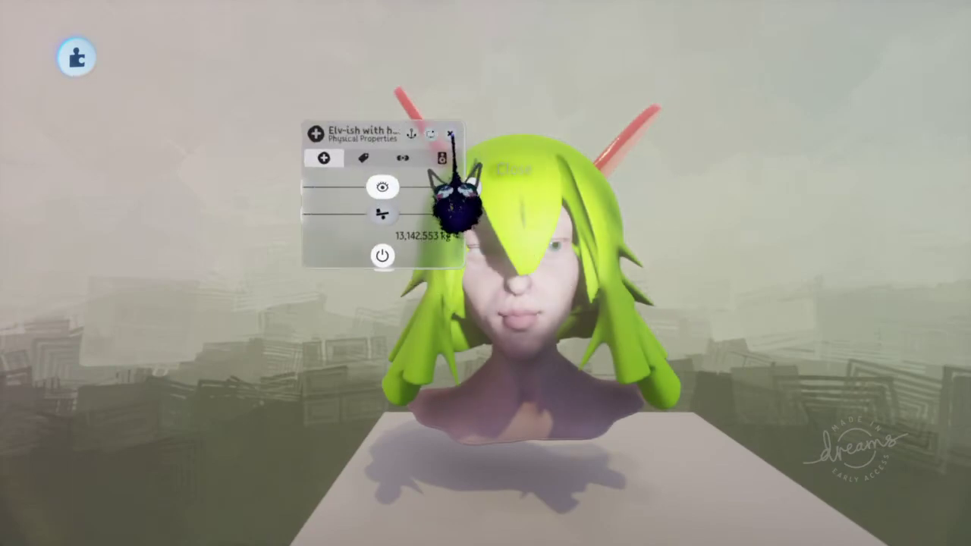
pyautogui.click(450, 135)
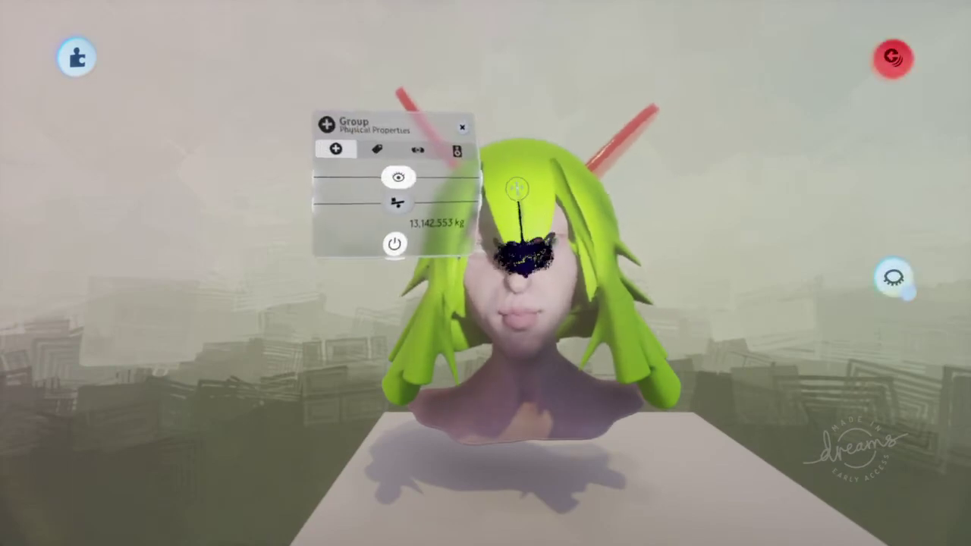
pyautogui.click(522, 183)
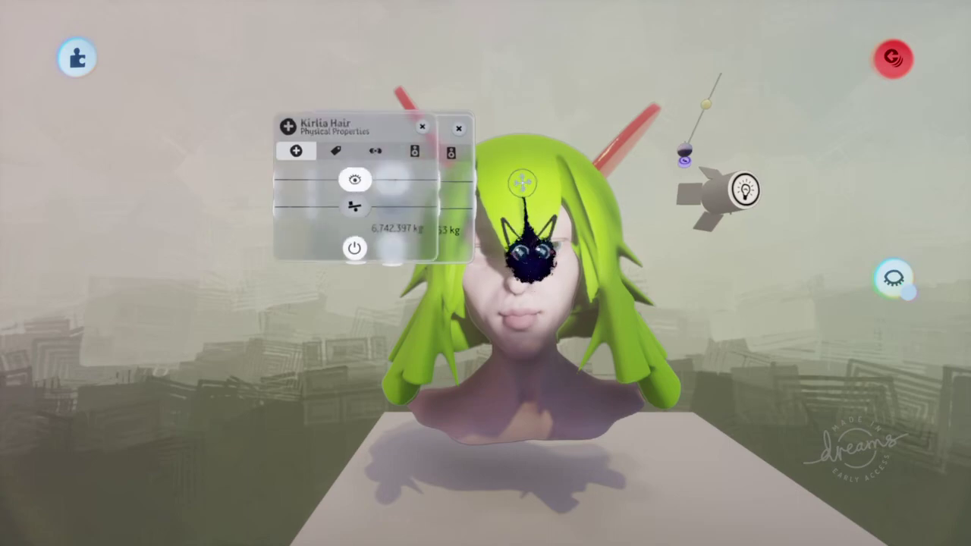
pyautogui.click(529, 182)
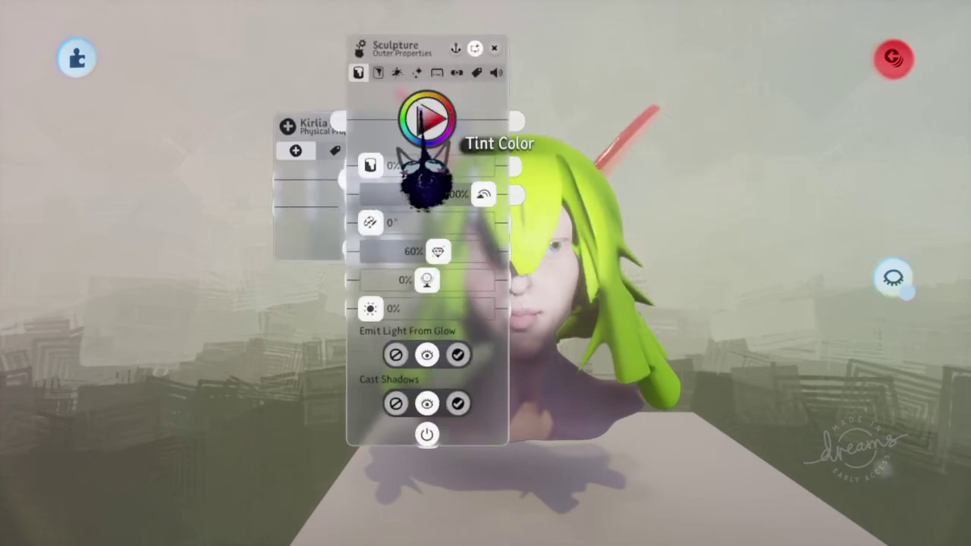
pyautogui.moveTo(425, 173); pyautogui.dragTo(512, 216)
pyautogui.moveTo(453, 110); pyautogui.dragTo(476, 117)
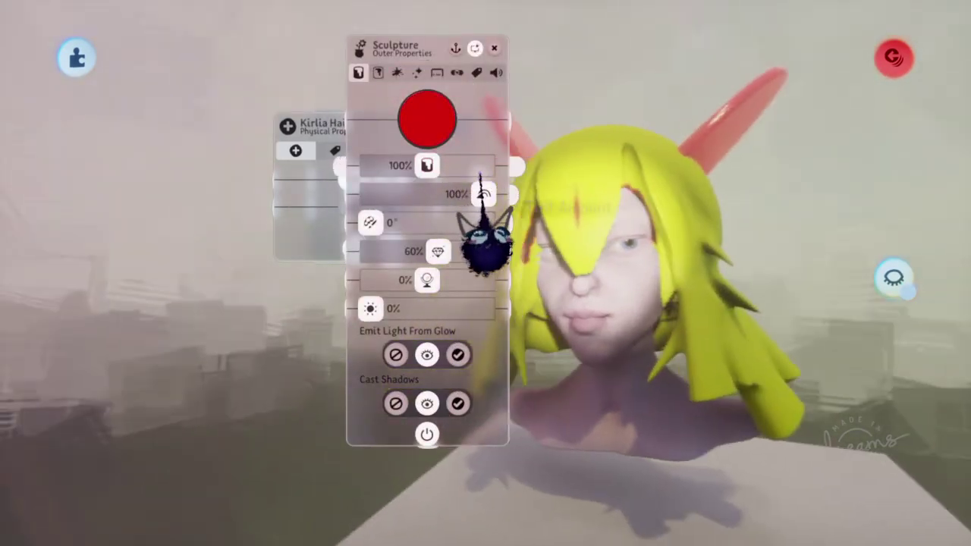
# Step: Set the hair sculpture's two surface-finish values to 100% and its tint amount to 200%
pyautogui.moveTo(493, 239); pyautogui.dragTo(511, 283, button='middle')
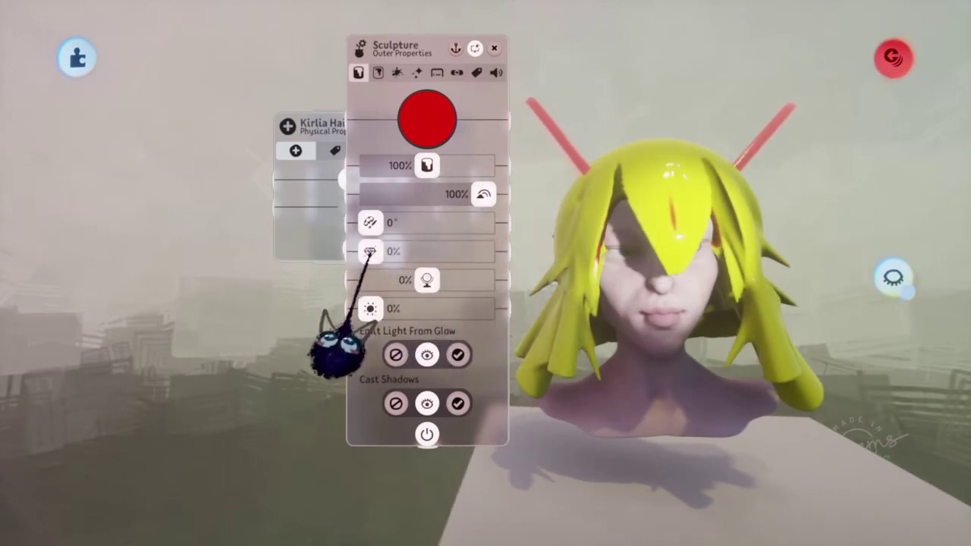
pyautogui.moveTo(446, 287)
pyautogui.mouseDown(button='middle')
pyautogui.moveTo(460, 325)
pyautogui.moveTo(448, 303)
pyautogui.mouseUp(button='middle')
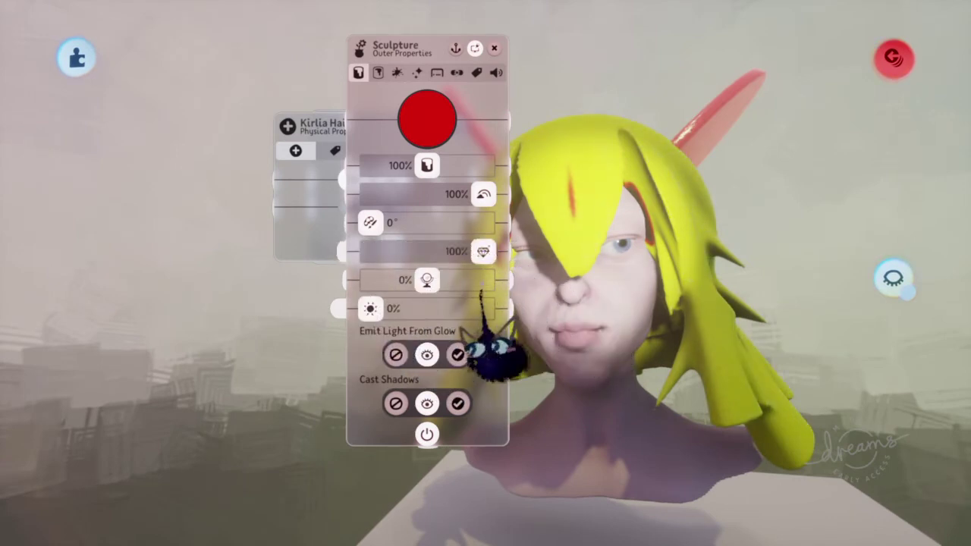
pyautogui.moveTo(437, 283)
pyautogui.mouseDown()
pyautogui.moveTo(482, 282)
pyautogui.moveTo(468, 281)
pyautogui.mouseUp()
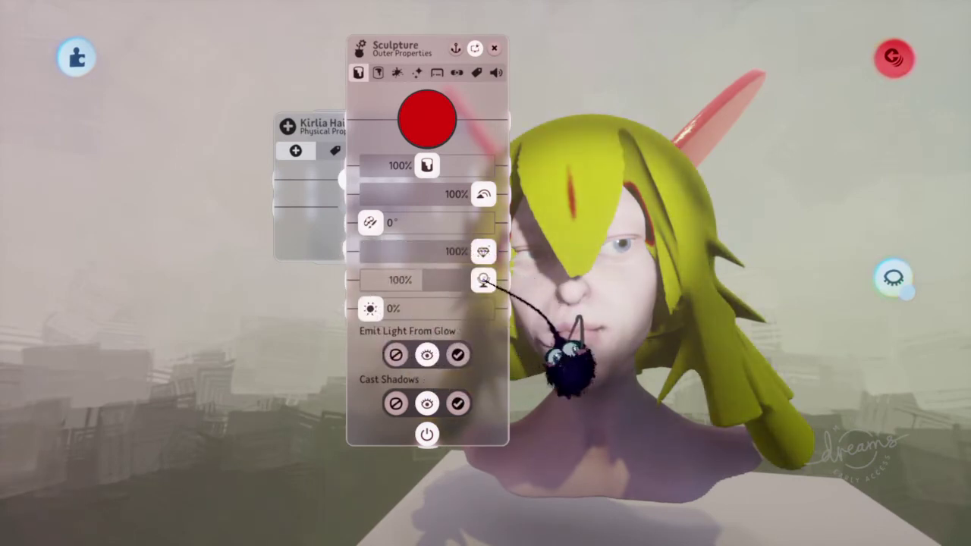
pyautogui.moveTo(483, 280); pyautogui.dragTo(490, 320, button='middle')
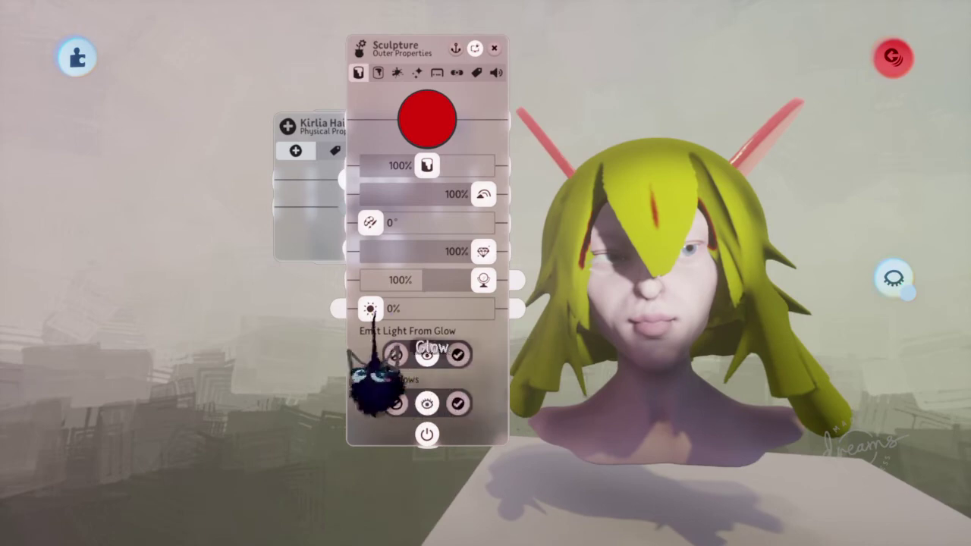
pyautogui.moveTo(371, 309)
pyautogui.mouseDown()
pyautogui.moveTo(433, 308)
pyautogui.moveTo(371, 308)
pyautogui.mouseUp()
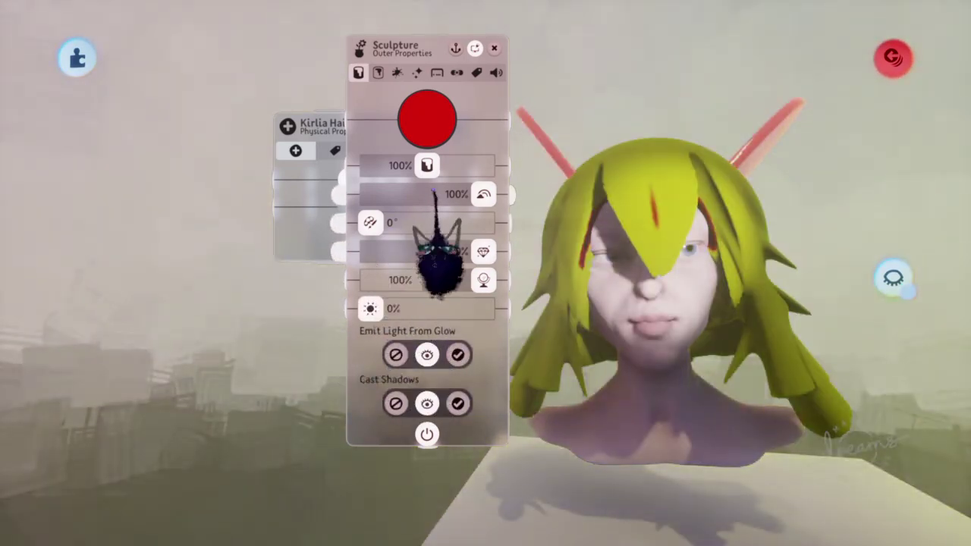
pyautogui.moveTo(427, 165); pyautogui.dragTo(591, 250)
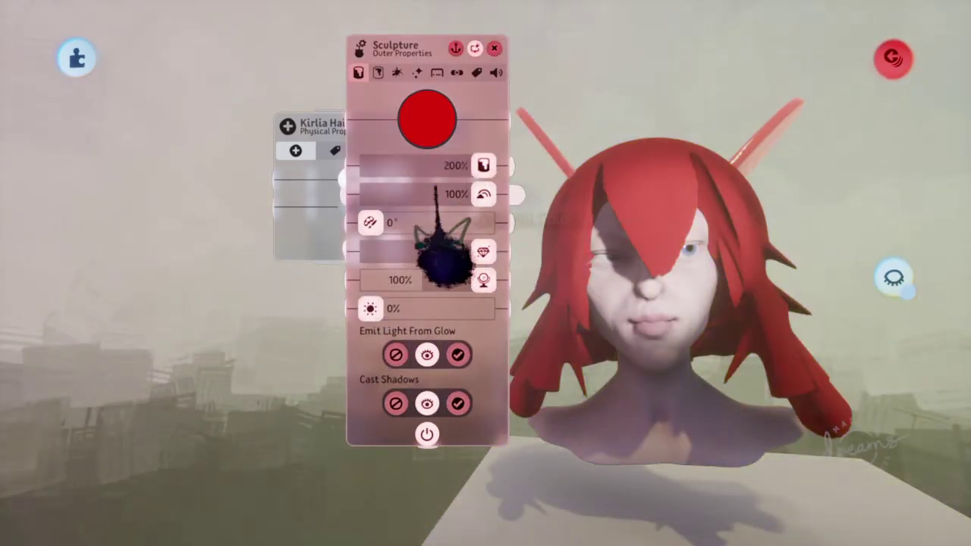
# Step: Start editing the red hair sculpture and prepare an enlarged ellipsoid for subtracting from its lower strands
pyautogui.moveTo(435, 187)
pyautogui.mouseDown(button='middle')
pyautogui.moveTo(433, 206)
pyautogui.moveTo(447, 217)
pyautogui.moveTo(440, 227)
pyautogui.moveTo(471, 230)
pyautogui.moveTo(498, 290)
pyautogui.moveTo(556, 353)
pyautogui.moveTo(554, 315)
pyautogui.moveTo(576, 287)
pyautogui.moveTo(483, 177)
pyautogui.mouseUp(button='middle')
pyautogui.click(575, 288)
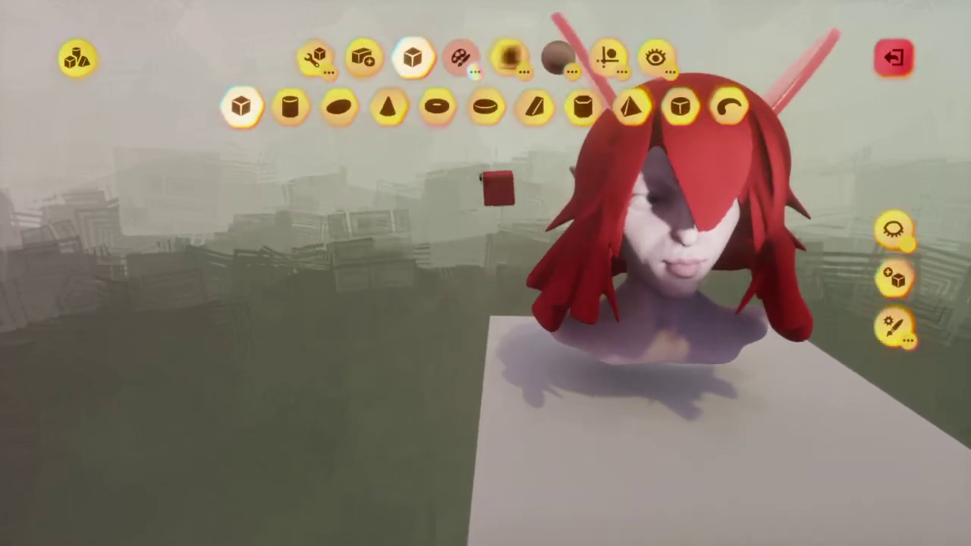
pyautogui.click(342, 108)
pyautogui.scroll(2, 531, 330)
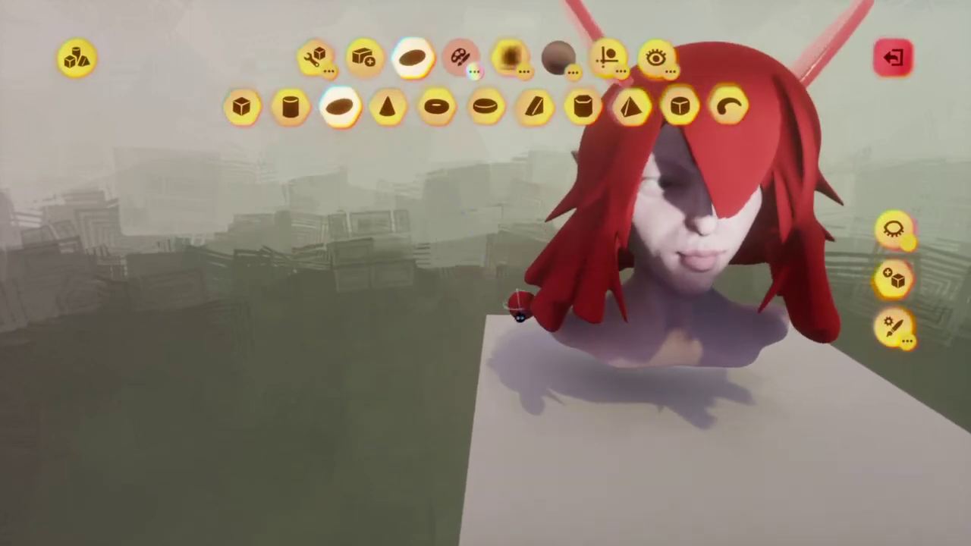
pyautogui.press('s')
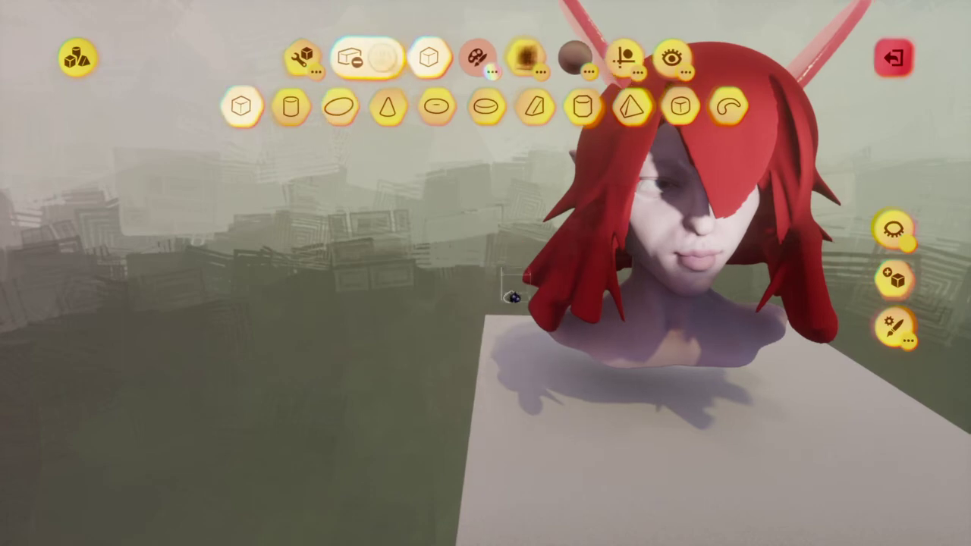
pyautogui.moveTo(514, 295); pyautogui.dragTo(490, 293, button='middle')
pyautogui.click(339, 107)
pyautogui.scroll(2, 417, 292)
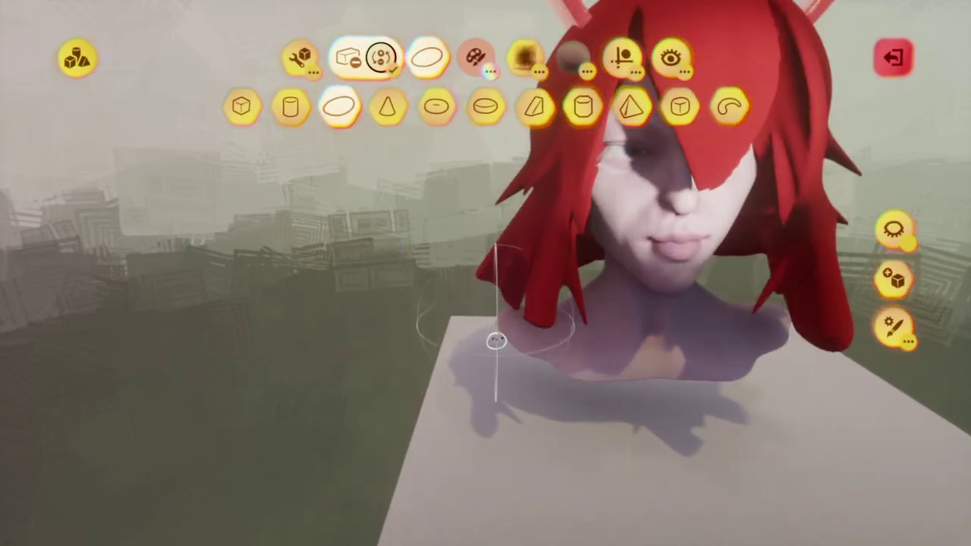
pyautogui.moveTo(496, 340); pyautogui.dragTo(481, 353)
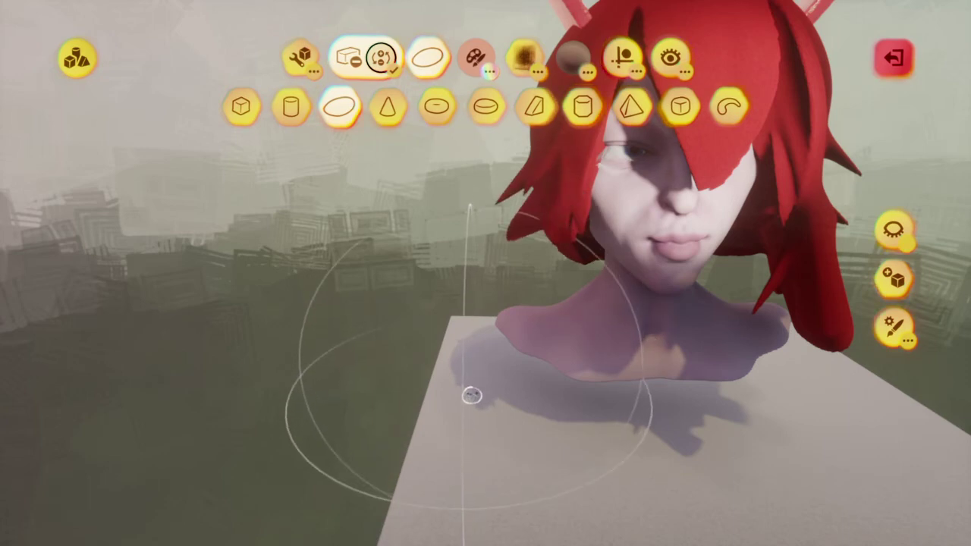
# Step: Switch the subtracting ellipsoid from smearing to the Stamp Shape tool and review its shape editor settings
pyautogui.click(893, 334)
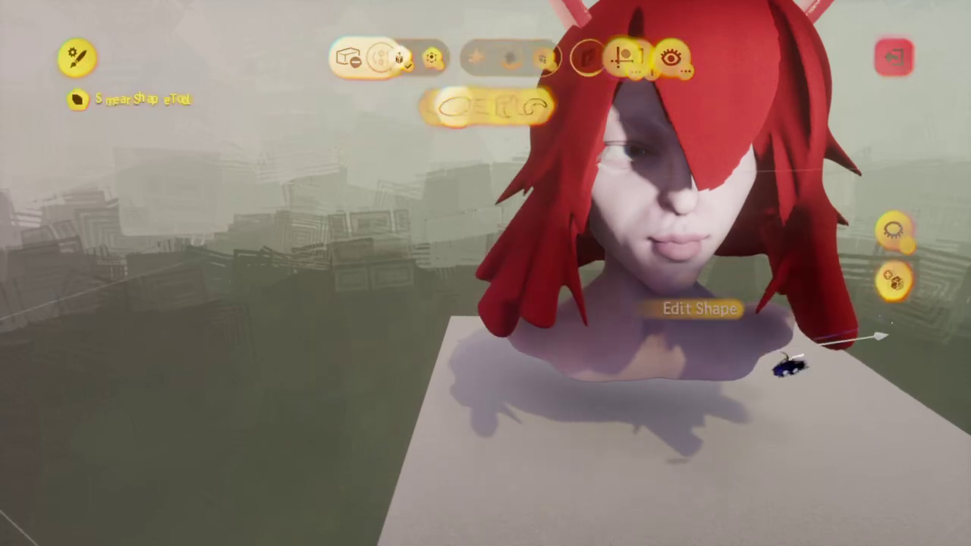
pyautogui.press('Escape')
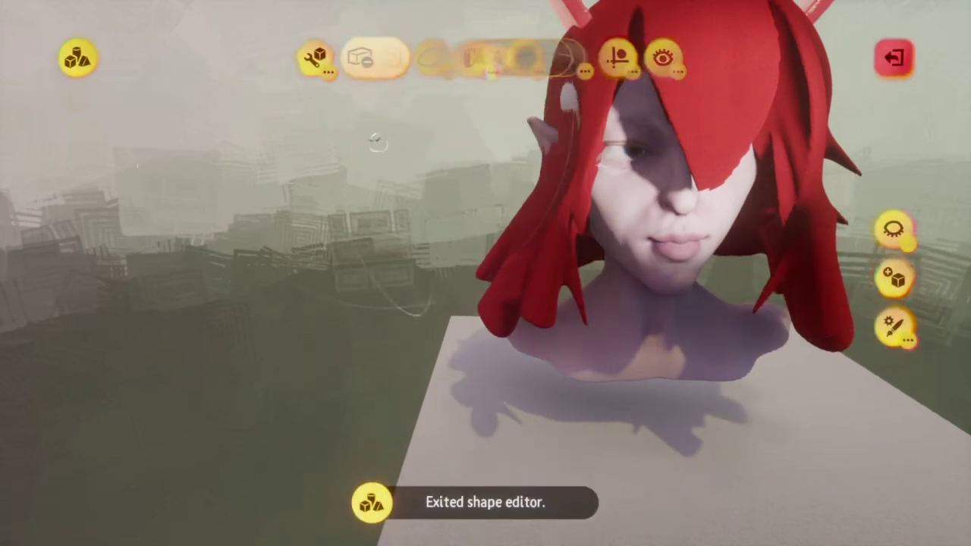
pyautogui.moveTo(298, 55)
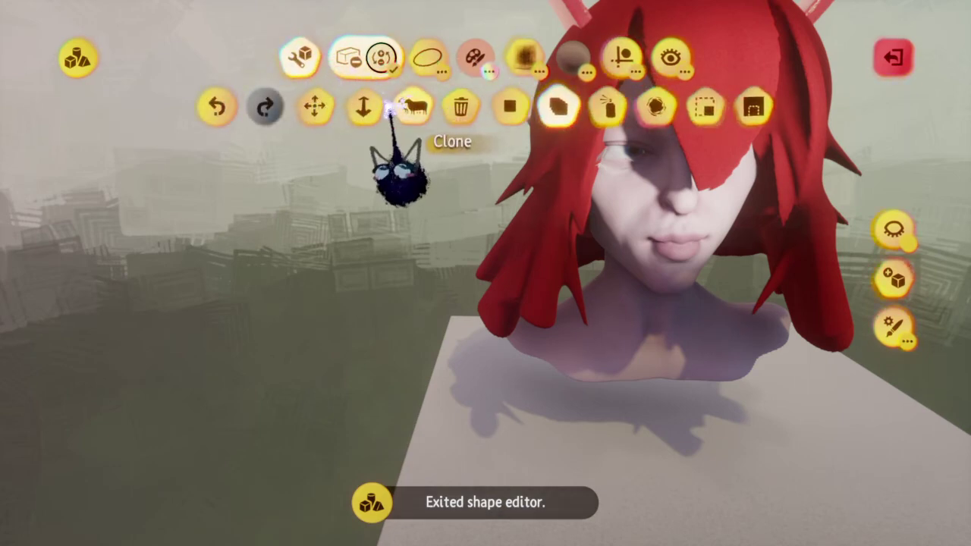
pyautogui.click(510, 107)
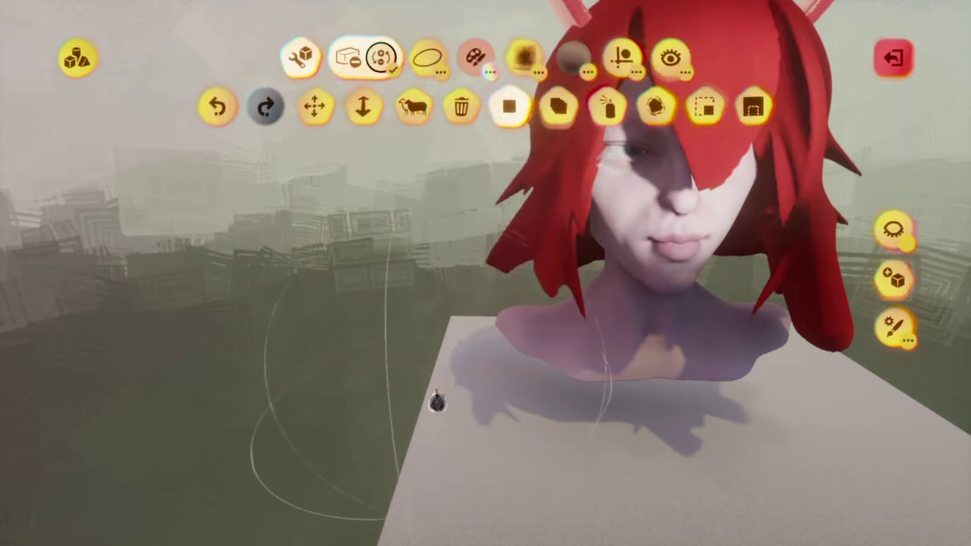
pyautogui.click(892, 326)
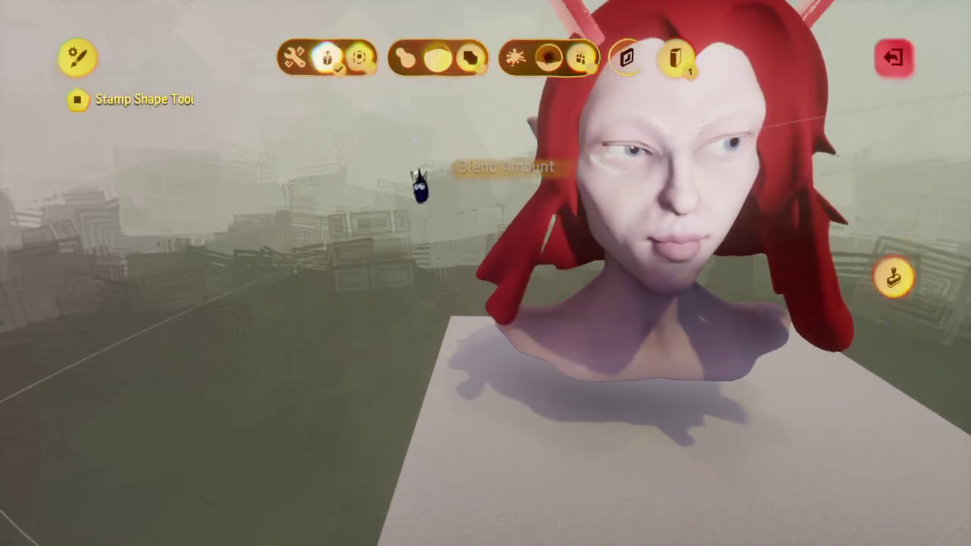
pyautogui.press('Escape')
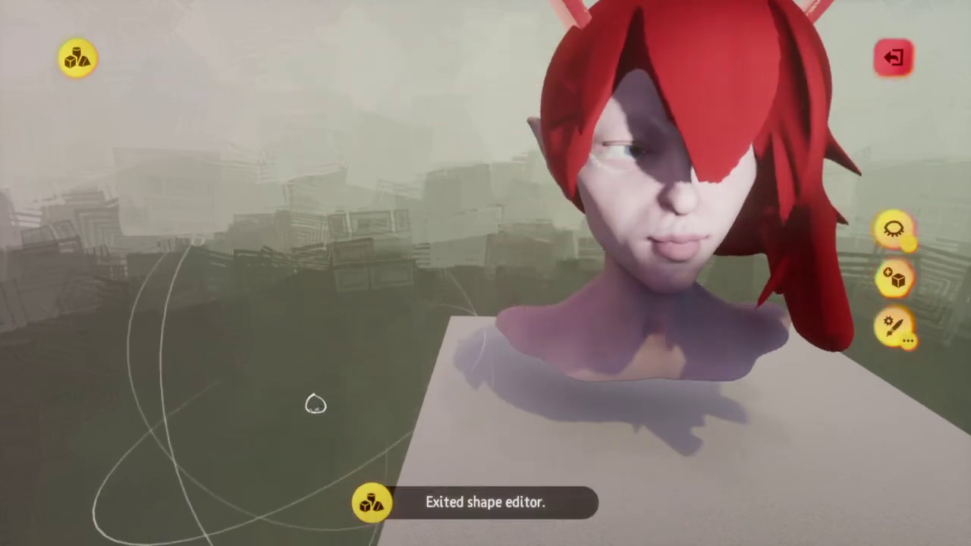
# Step: Carve away the fringe and long strands with the large subtractive ellipsoid, leaving a red band around the head
pyautogui.moveTo(315, 402); pyautogui.dragTo(456, 366, button='middle')
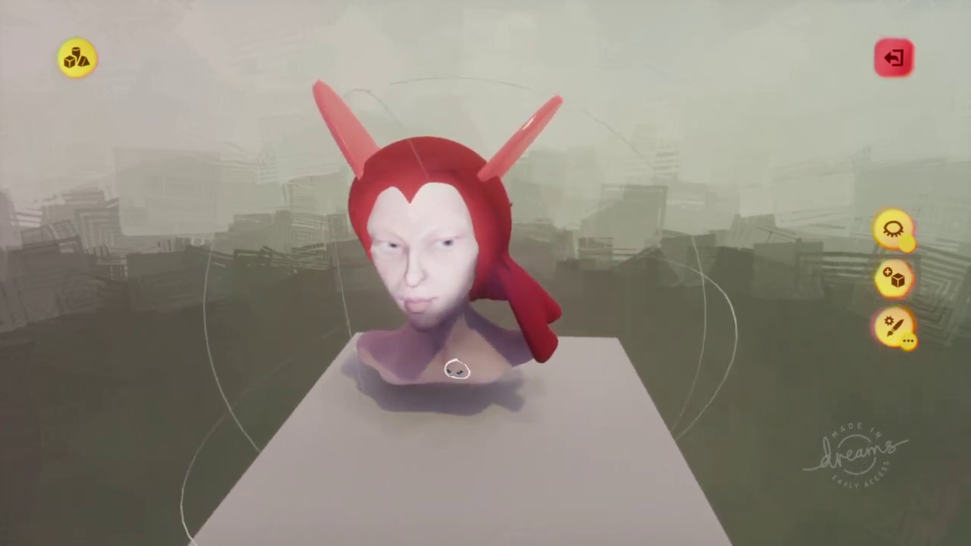
pyautogui.moveTo(599, 436); pyautogui.dragTo(555, 334, button='middle')
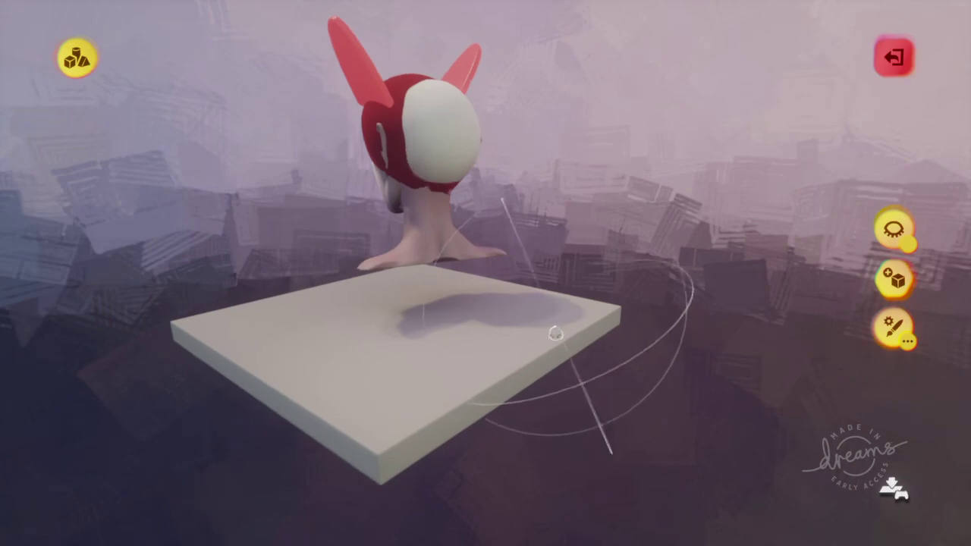
pyautogui.moveTo(550, 376)
pyautogui.mouseDown(button='middle')
pyautogui.moveTo(534, 374)
pyautogui.moveTo(564, 428)
pyautogui.moveTo(570, 389)
pyautogui.moveTo(520, 260)
pyautogui.moveTo(552, 224)
pyautogui.mouseUp(button='middle')
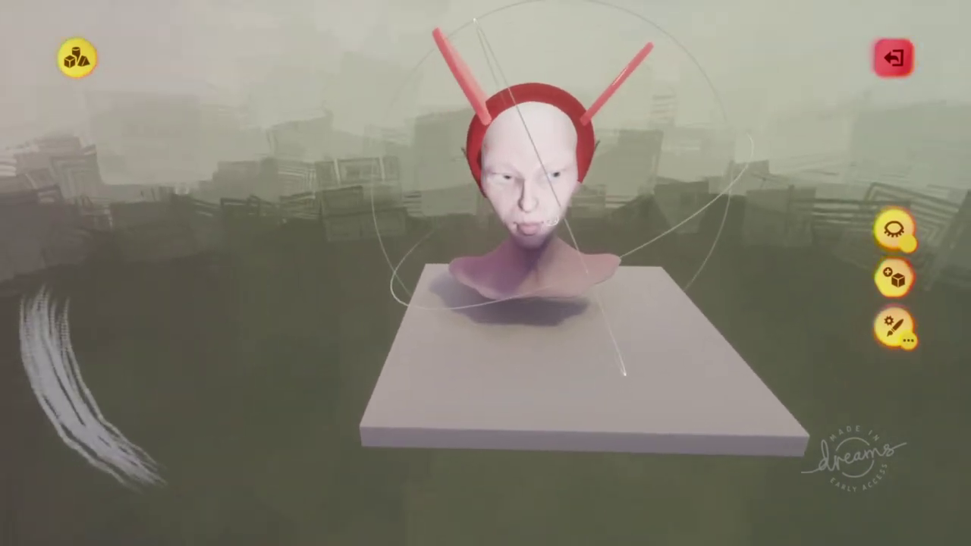
pyautogui.moveTo(633, 405); pyautogui.dragTo(569, 394, button='middle')
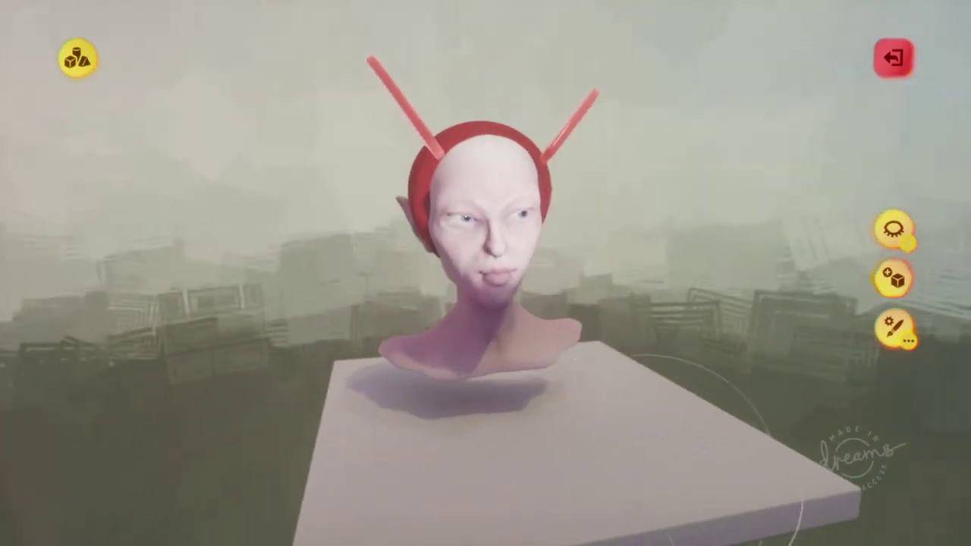
# Step: Undo the last subtractive stamps that removed the fringe and long strands from the red hair sculpture
pyautogui.hotkey('ctrl', 'z')
pyautogui.hotkey('ctrl', 'z')
pyautogui.hotkey('ctrl', 'z')
pyautogui.hotkey('ctrl', 'z')
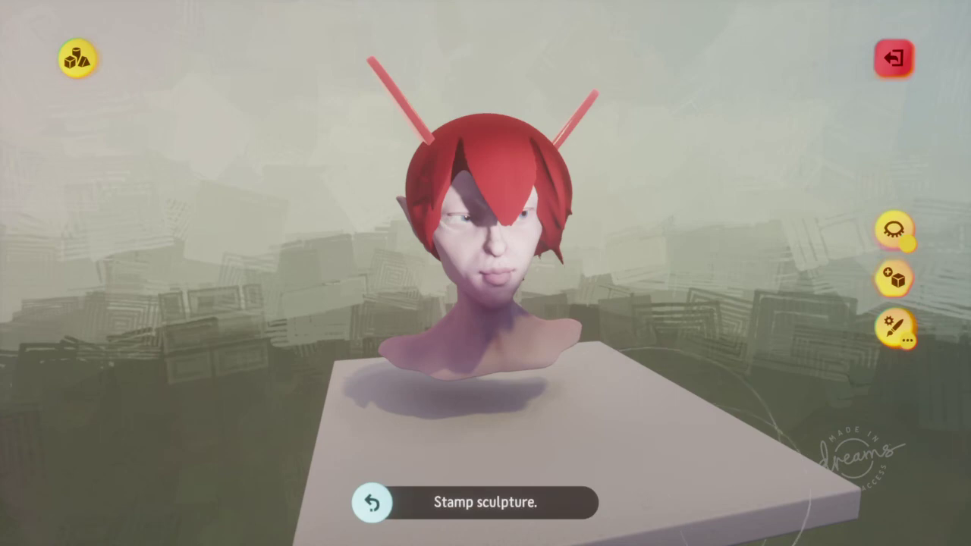
pyautogui.moveTo(495, 247); pyautogui.dragTo(327, 203, button='middle')
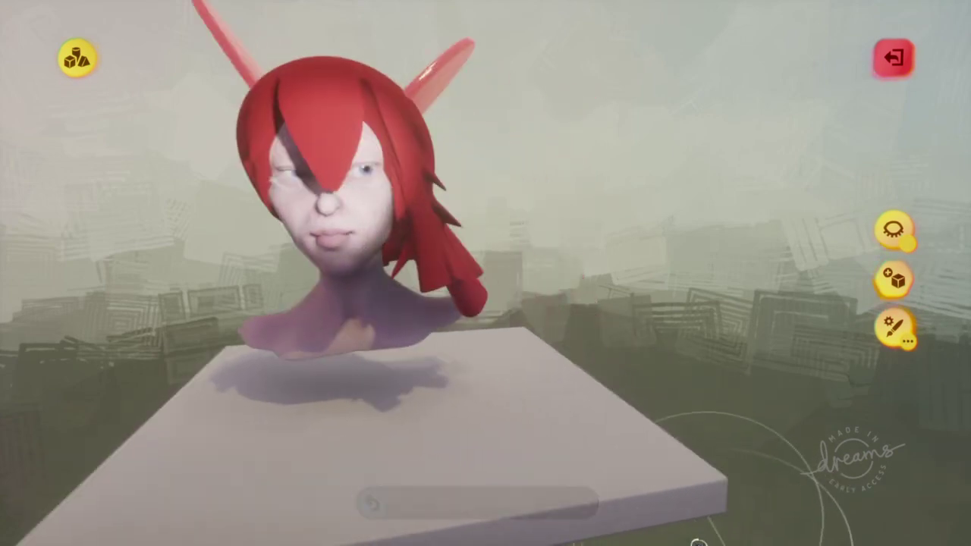
# Step: Carve the red fringe back into a short peaked hairline above the face and cut the hair away from the back of the head
pyautogui.moveTo(699, 539); pyautogui.dragTo(449, 385, button='middle')
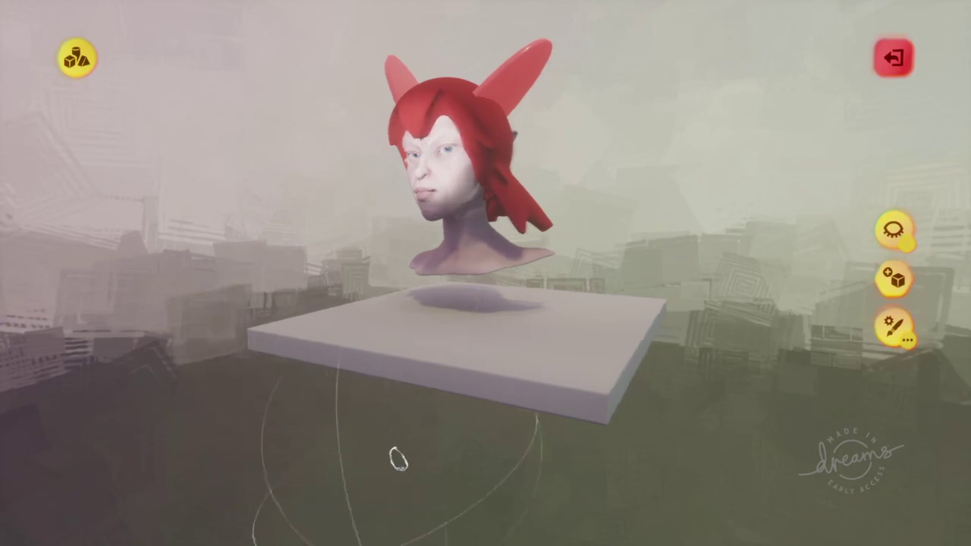
pyautogui.moveTo(397, 457); pyautogui.dragTo(446, 357, button='middle')
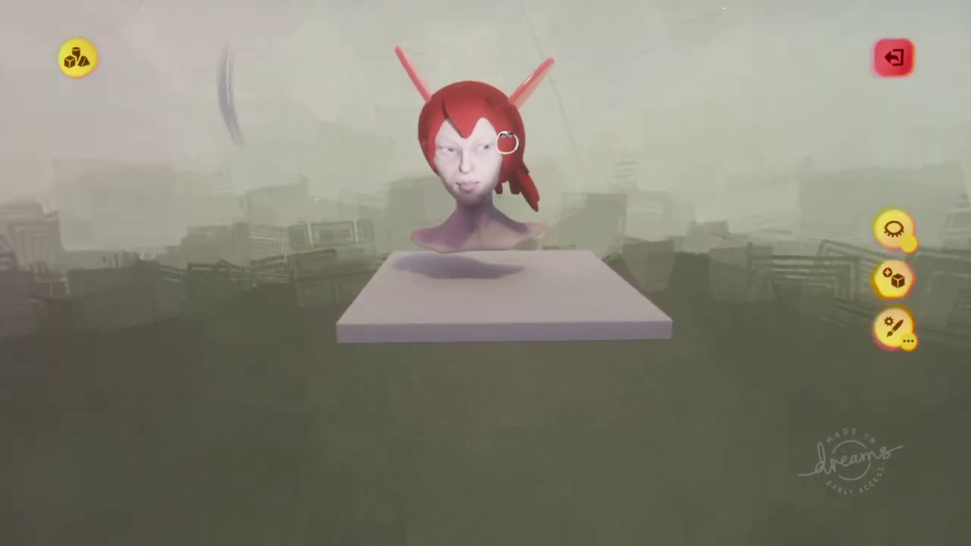
pyautogui.scroll(3, 507, 142)
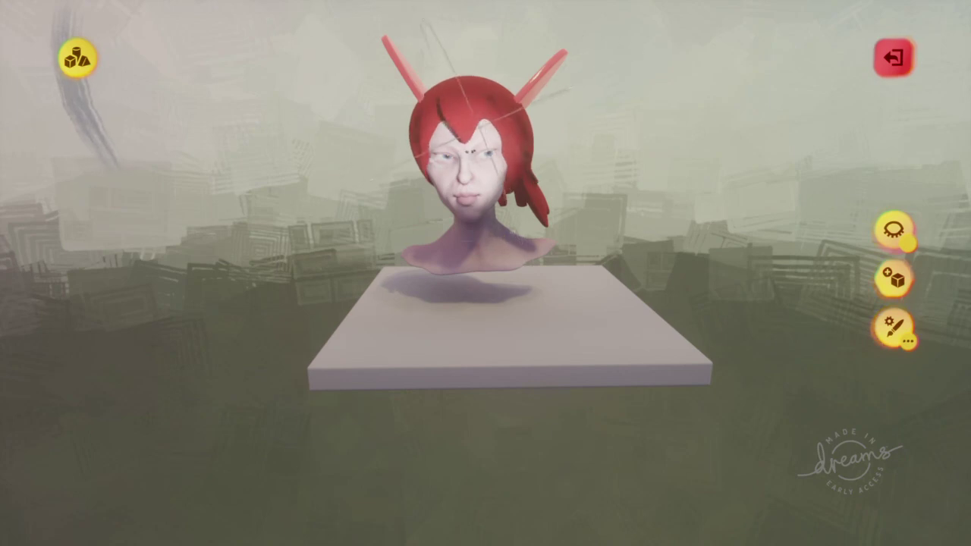
pyautogui.scroll(4, 466, 148)
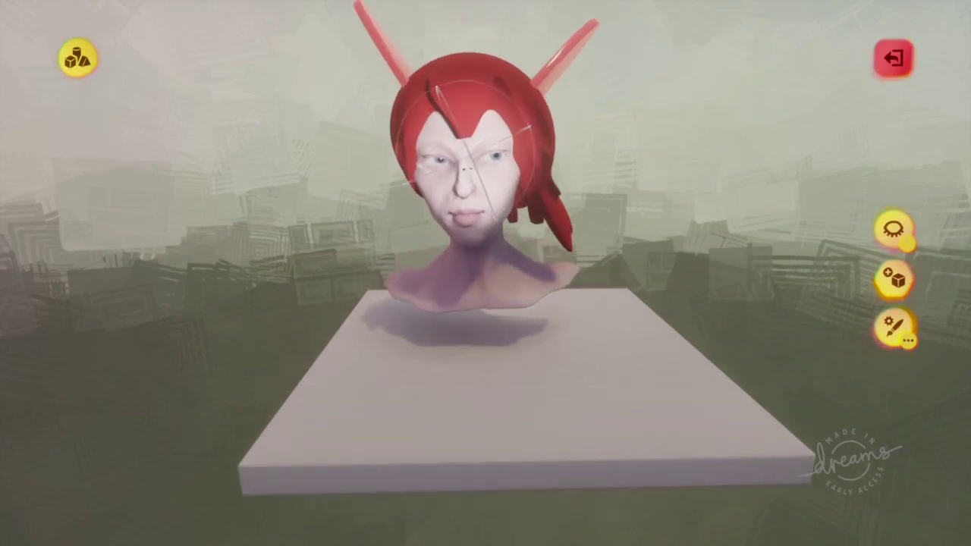
pyautogui.scroll(1, 467, 171)
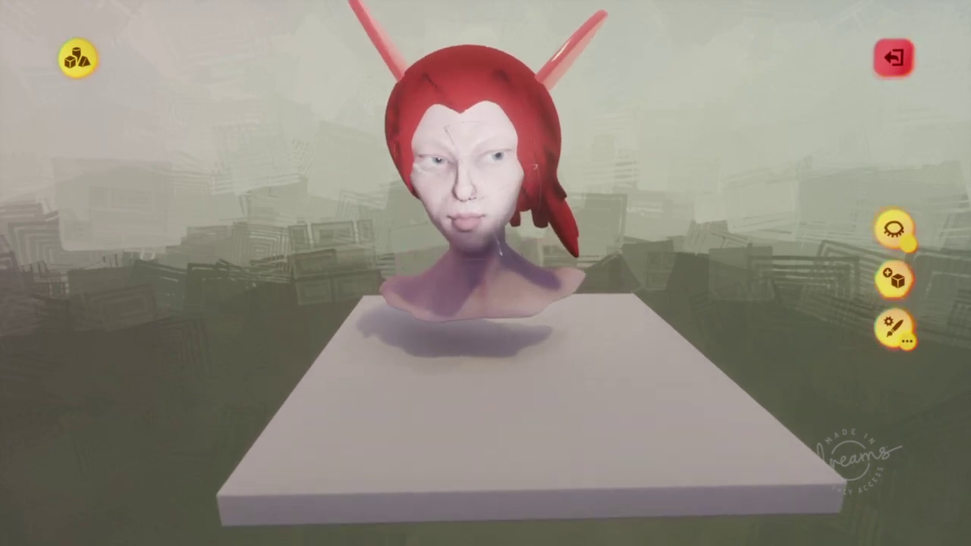
pyautogui.moveTo(467, 350); pyautogui.dragTo(478, 292, button='middle')
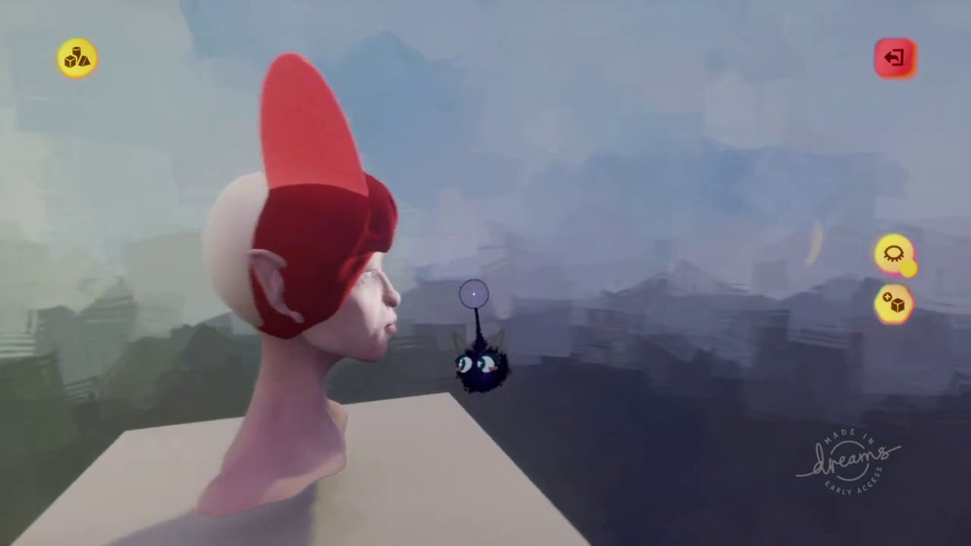